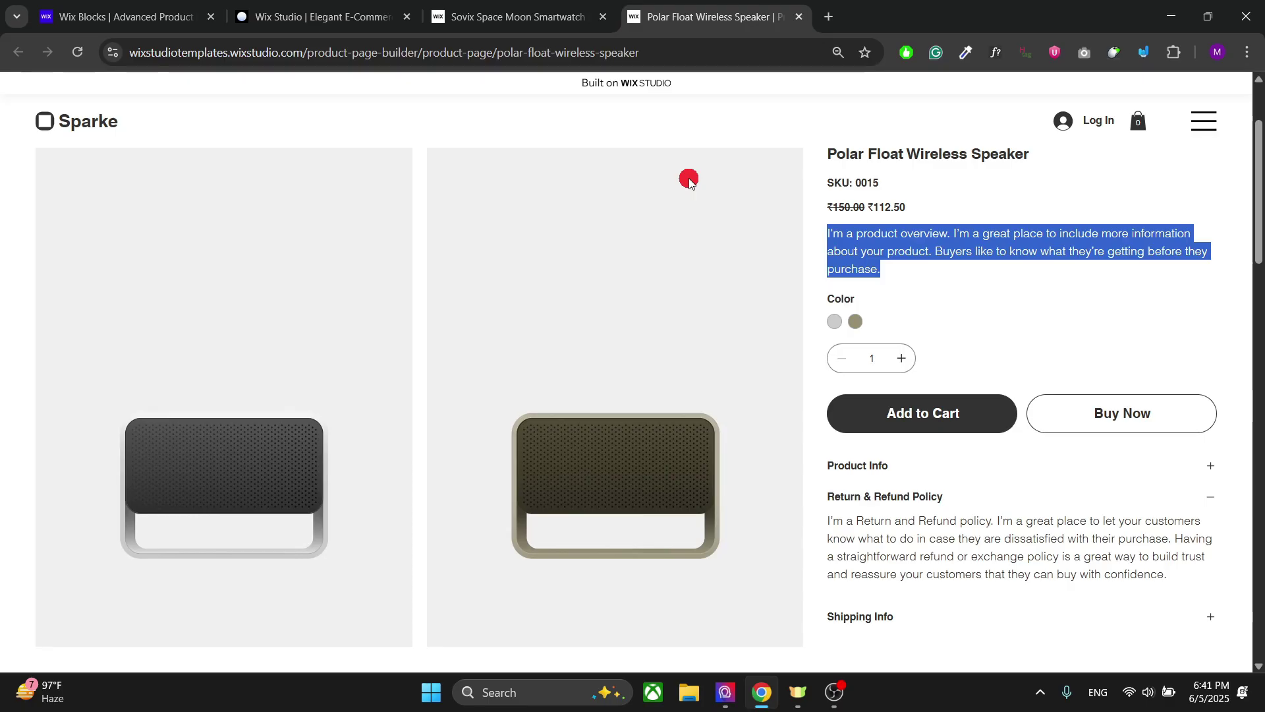
# Step: Select and then deselect the whole product overview paragraph on the live product page
pyautogui.click(817, 204)
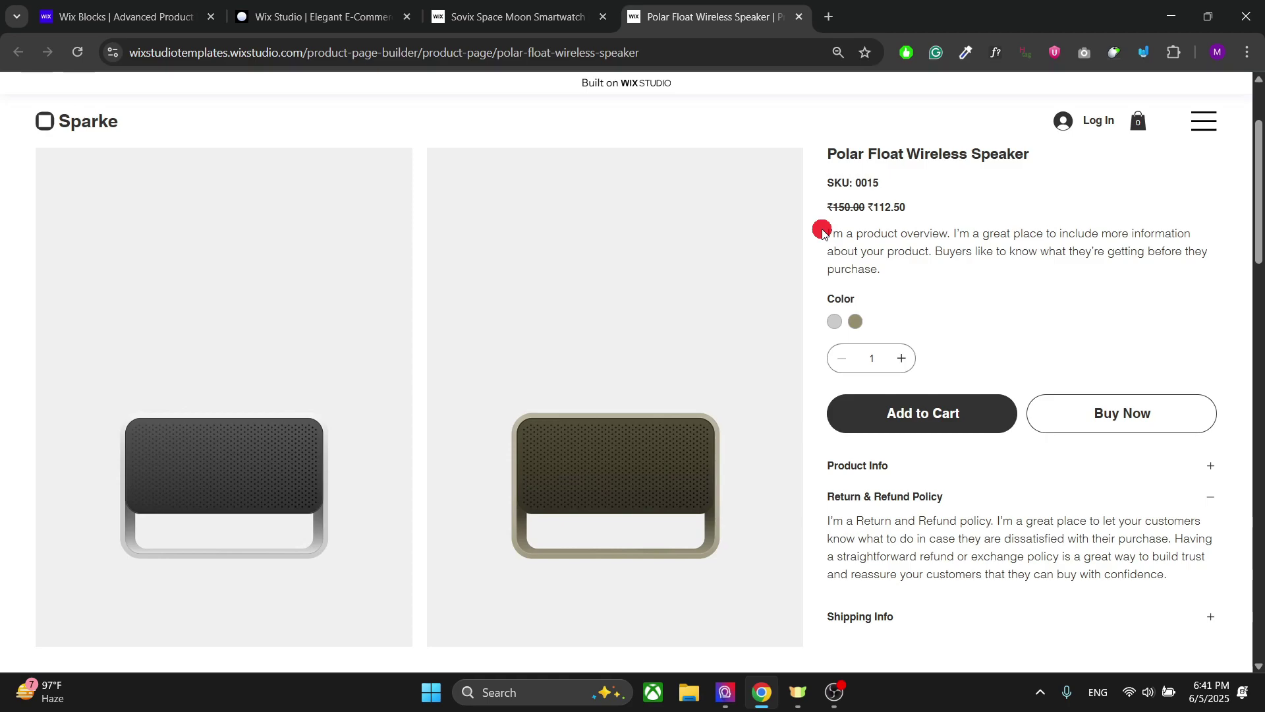
pyautogui.scroll(1, 823, 232)
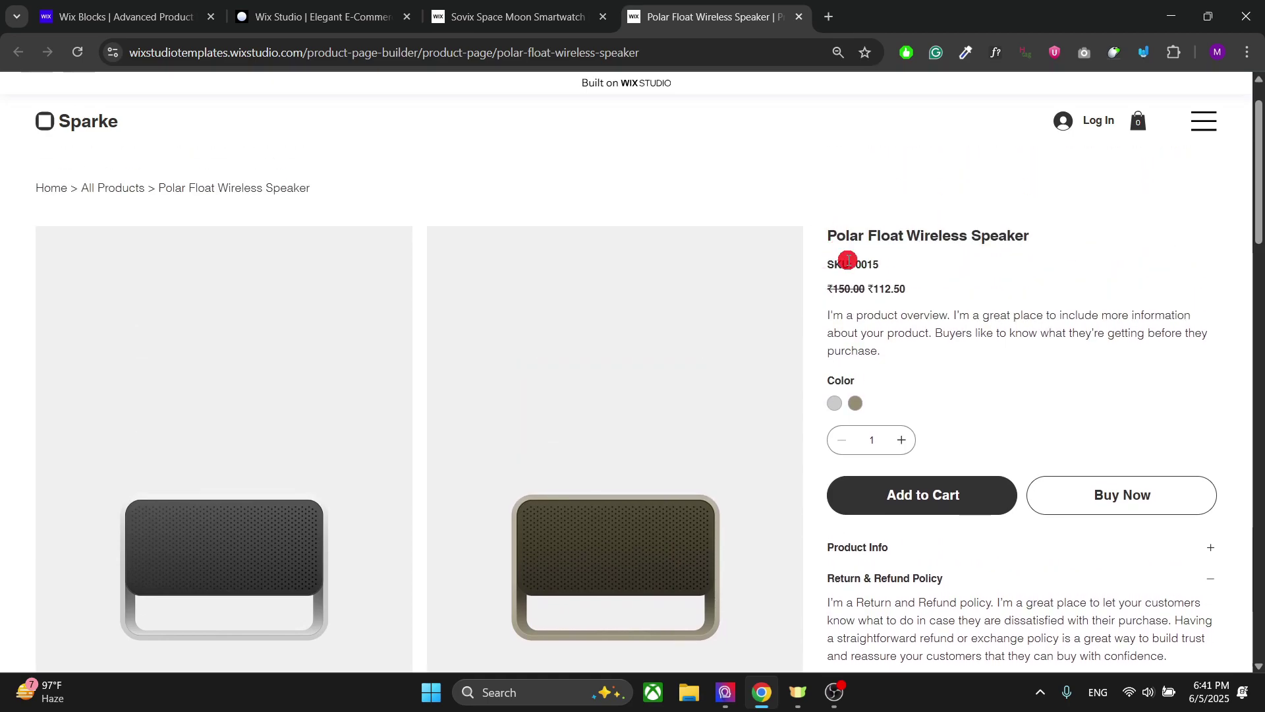
pyautogui.scroll(-5, 846, 257)
pyautogui.scroll(4, 884, 262)
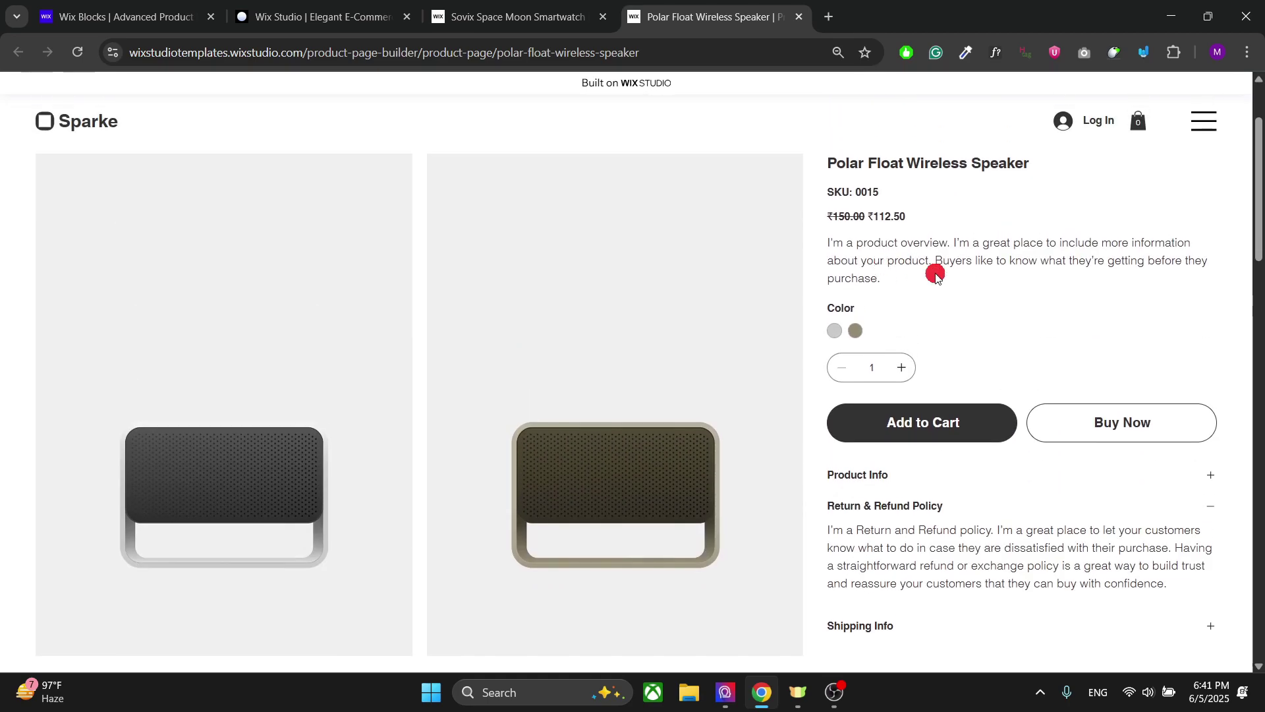
pyautogui.tripleClick(934, 271)
pyautogui.click(957, 254)
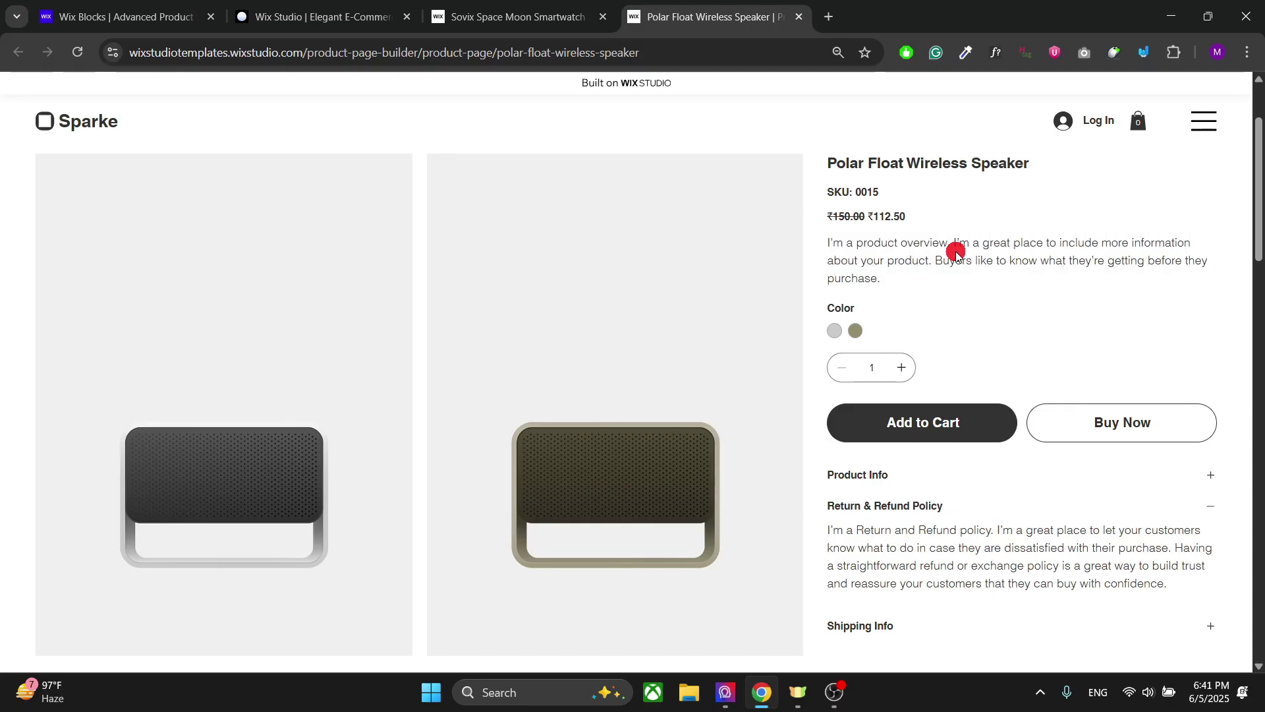
pyautogui.scroll(-3, 956, 249)
pyautogui.click(579, 6)
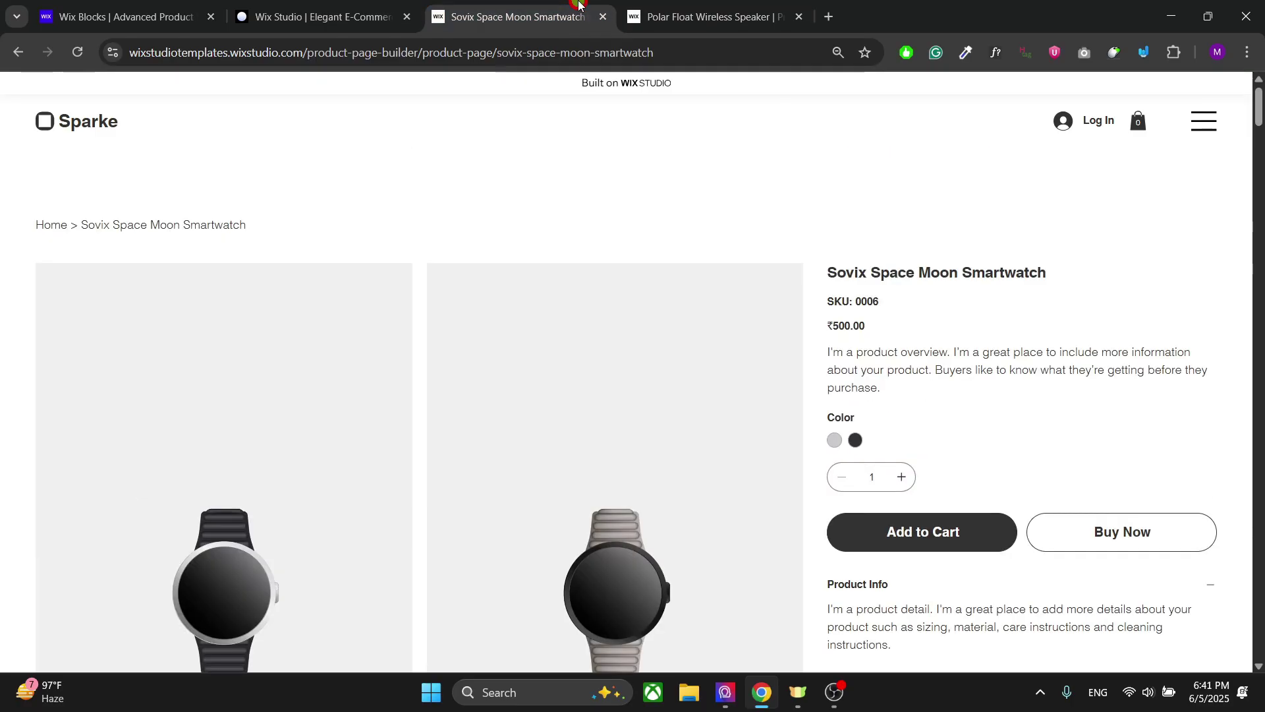
pyautogui.click(77, 52)
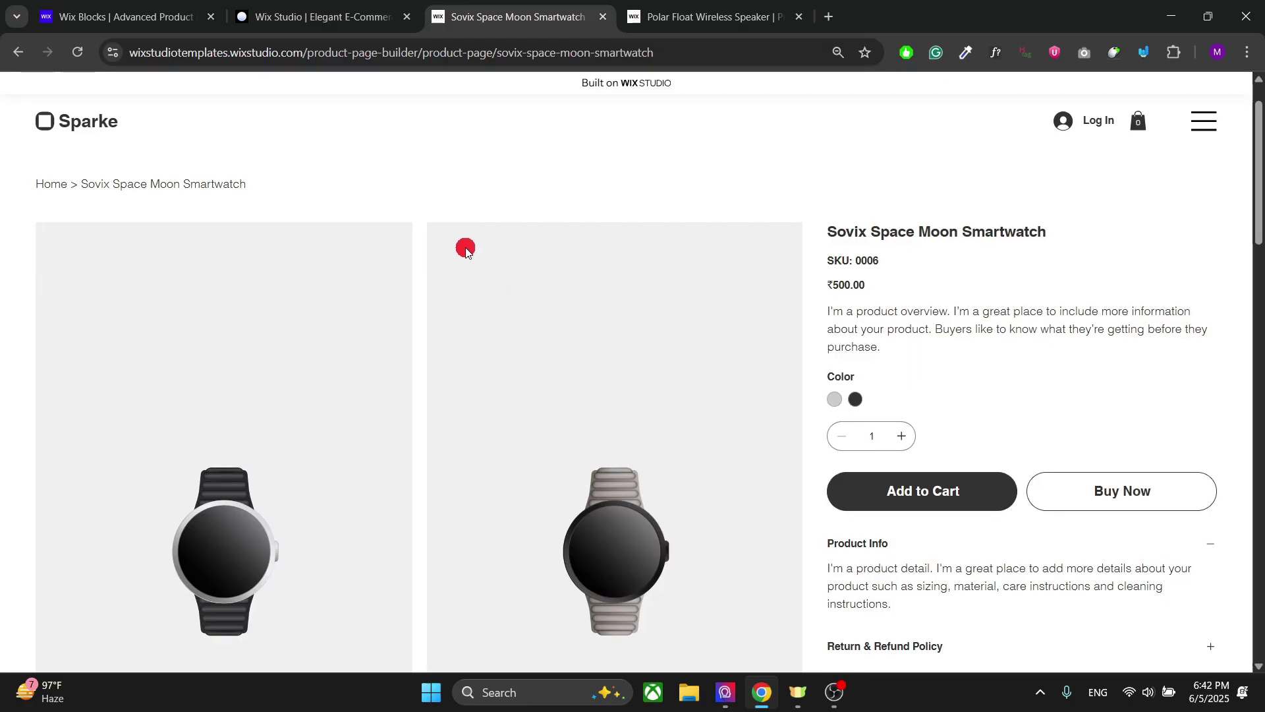
pyautogui.scroll(-10, 419, 198)
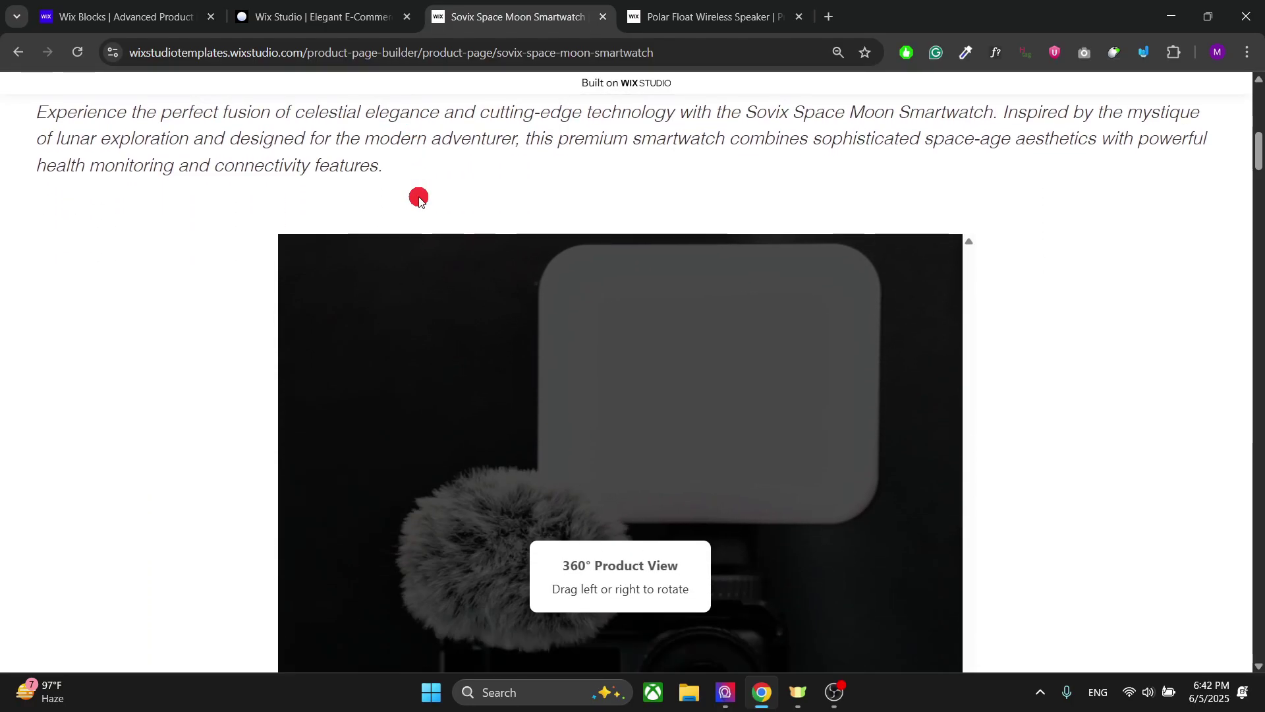
pyautogui.scroll(-5, 574, 336)
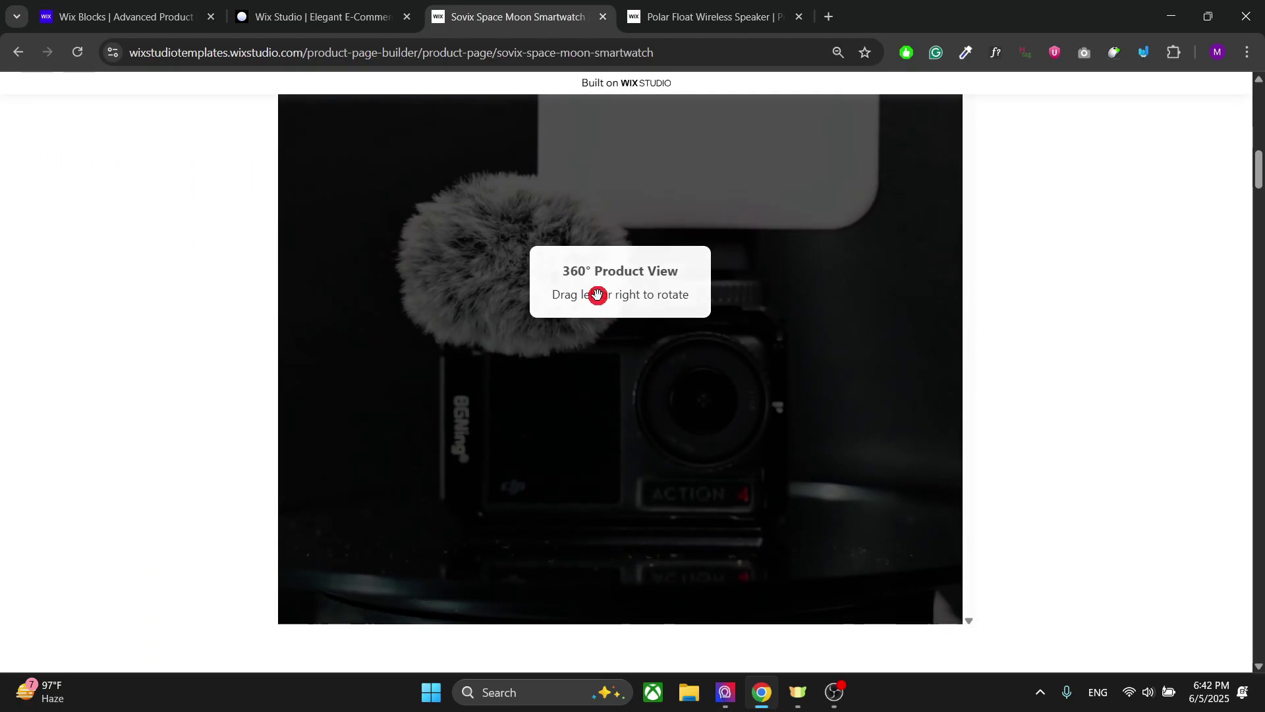
pyautogui.moveTo(598, 294); pyautogui.dragTo(488, 329)
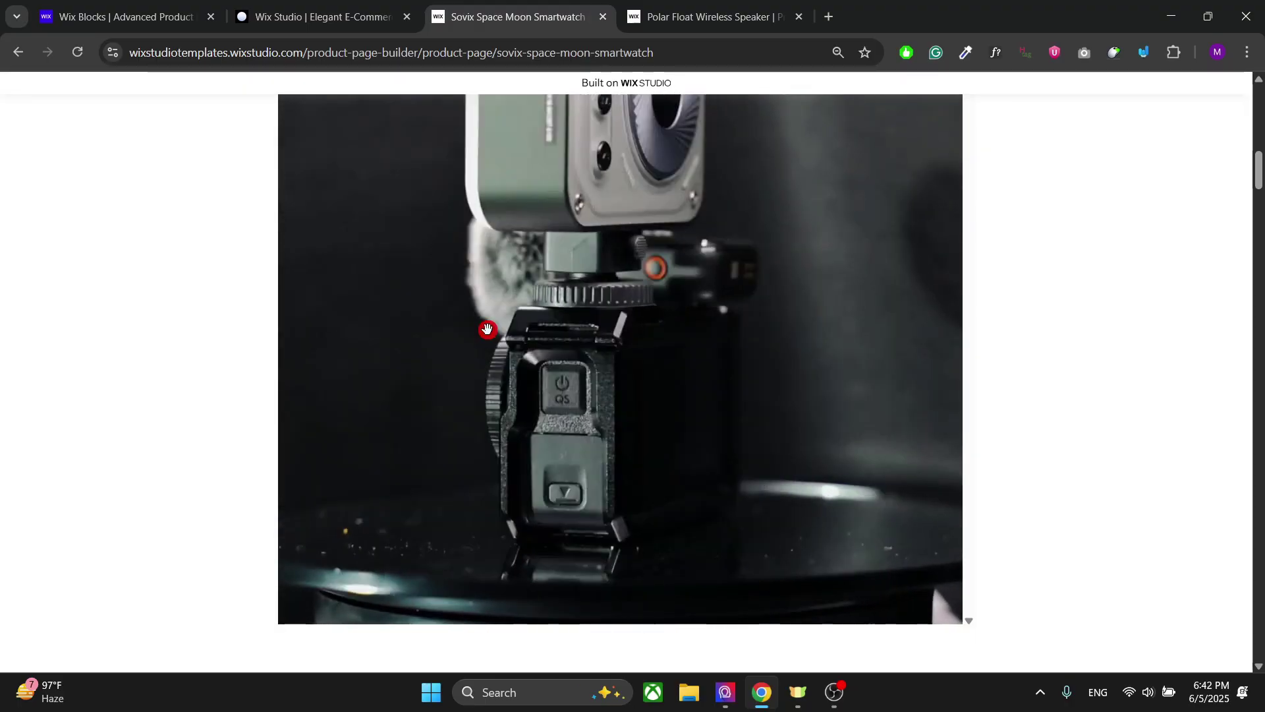
pyautogui.scroll(-9, 158, 362)
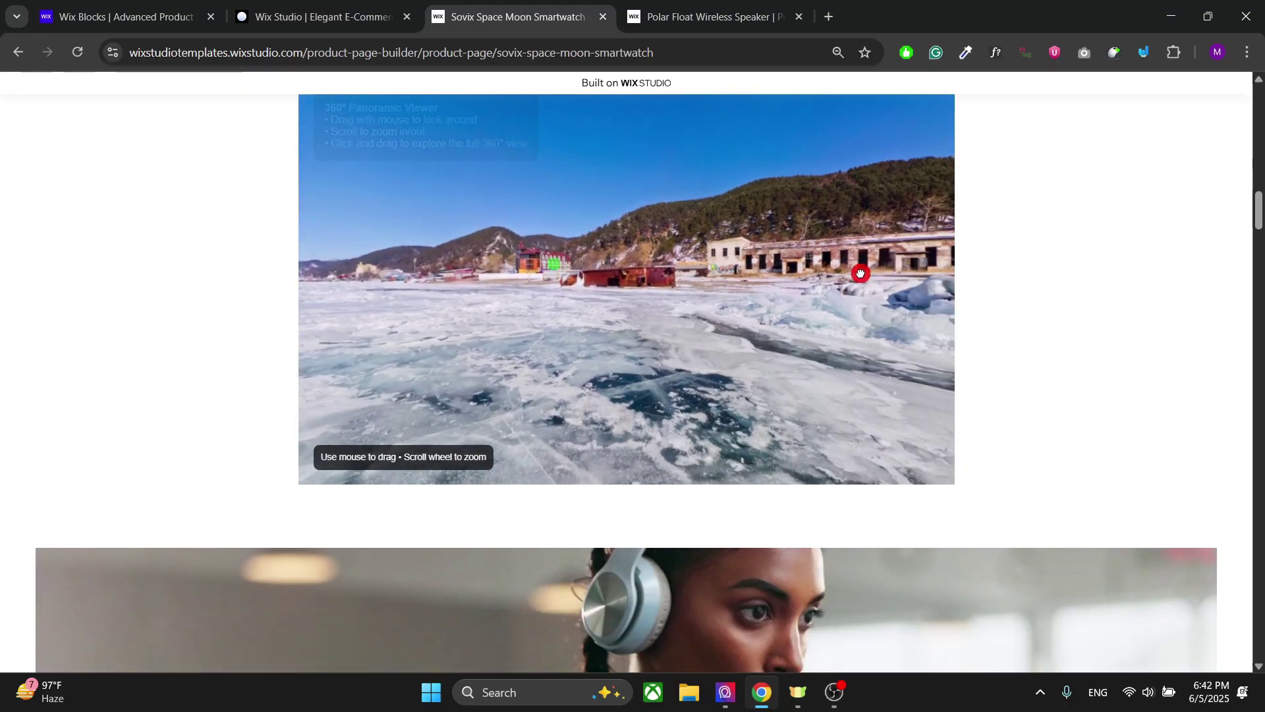
pyautogui.moveTo(861, 274); pyautogui.dragTo(1133, 308)
pyautogui.scroll(-8, 1132, 308)
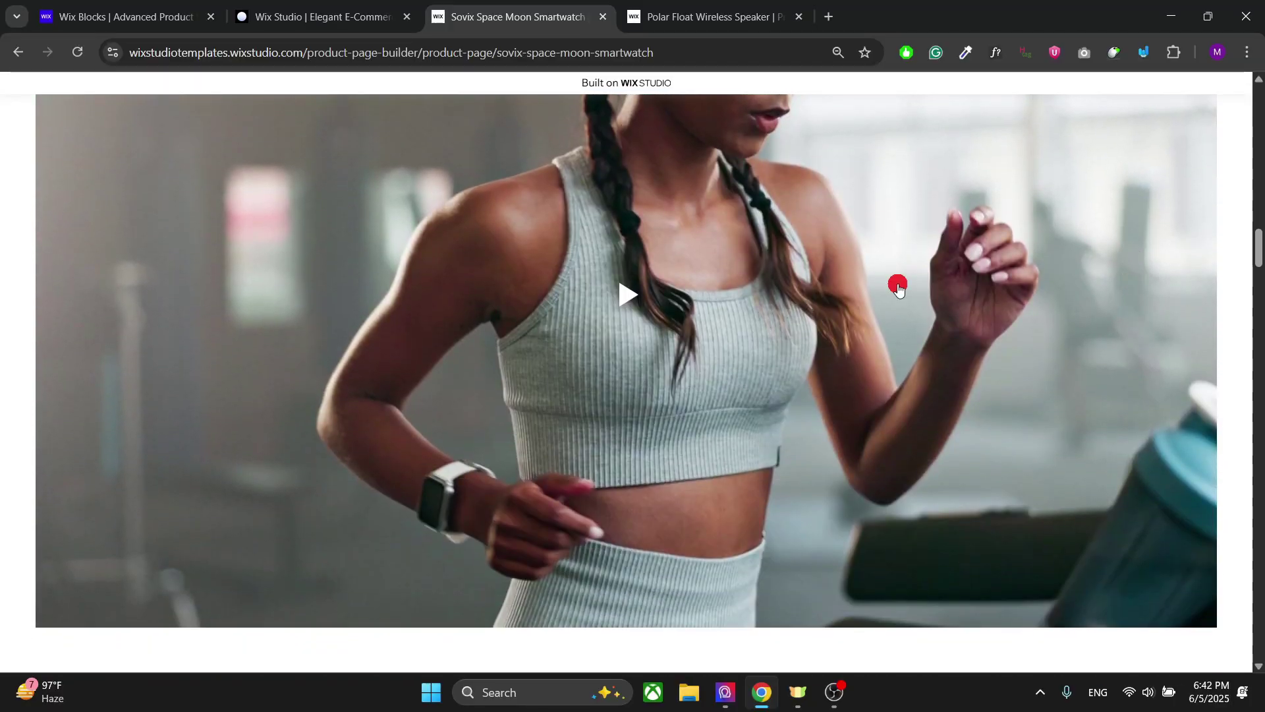
pyautogui.click(654, 285)
pyautogui.scroll(-8, 654, 285)
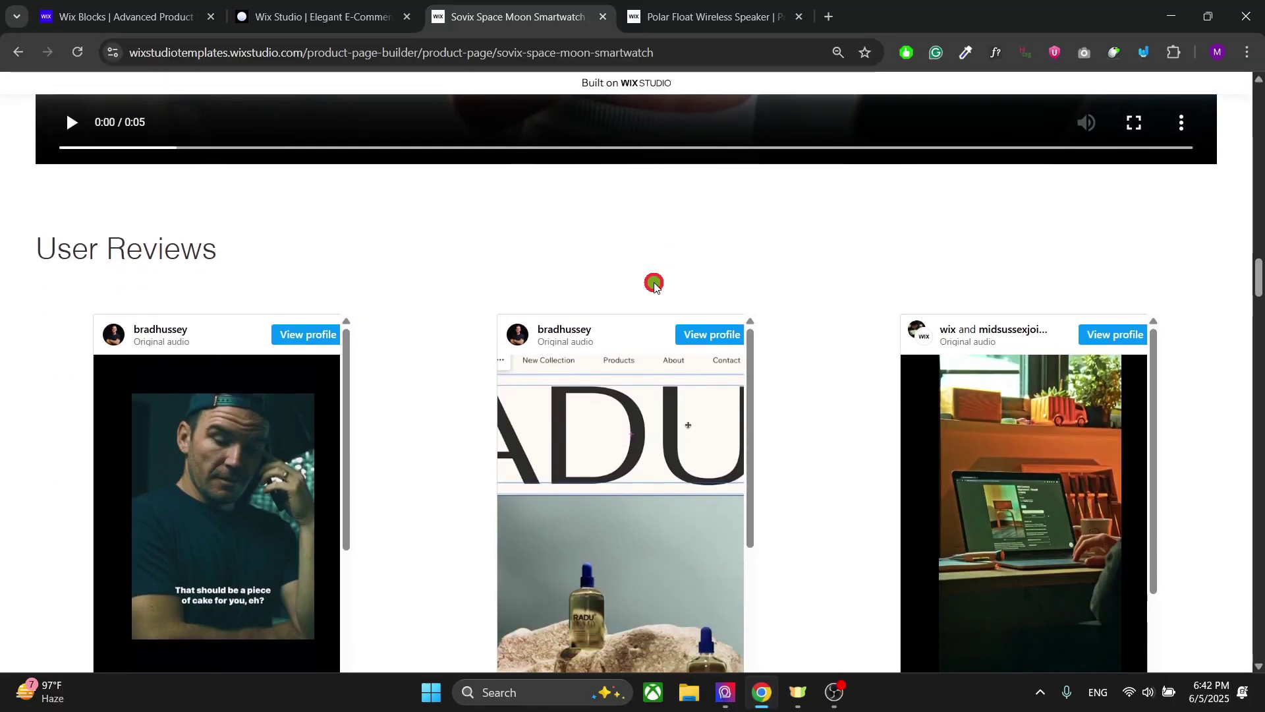
pyautogui.scroll(2, 330, 274)
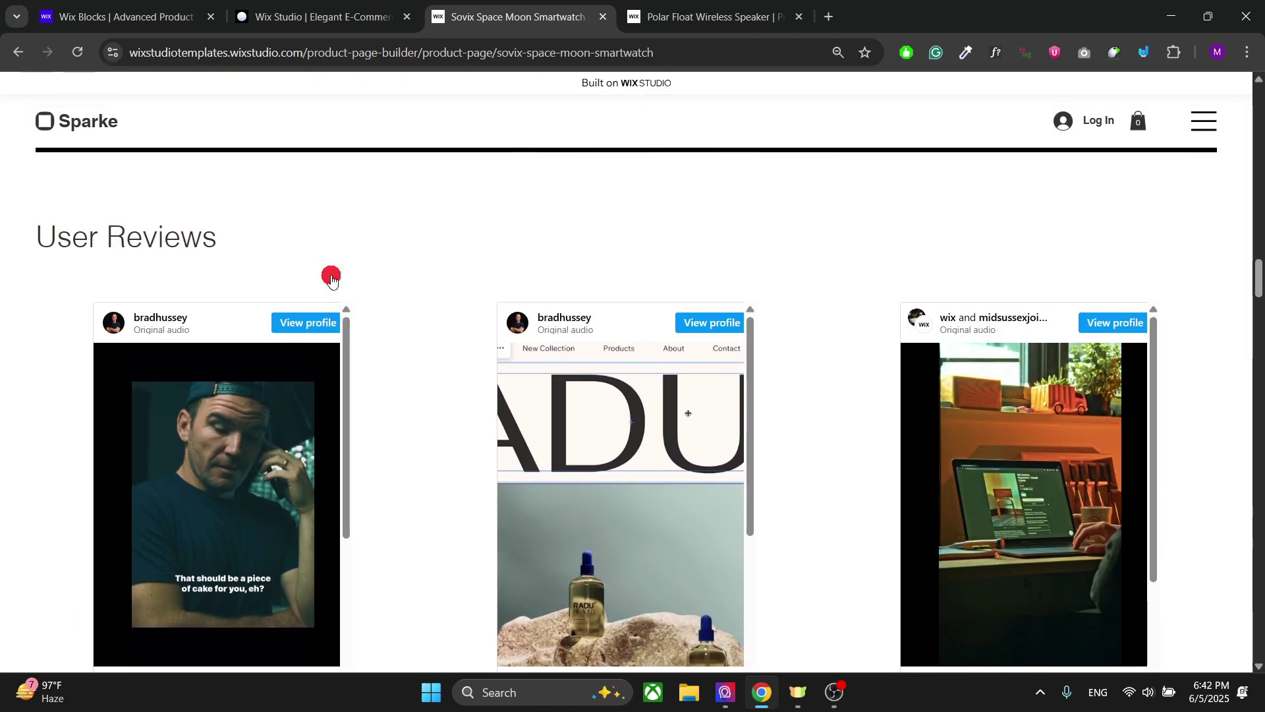
pyautogui.scroll(-2, 332, 279)
pyautogui.scroll(-5, 204, 345)
pyautogui.scroll(5, 204, 345)
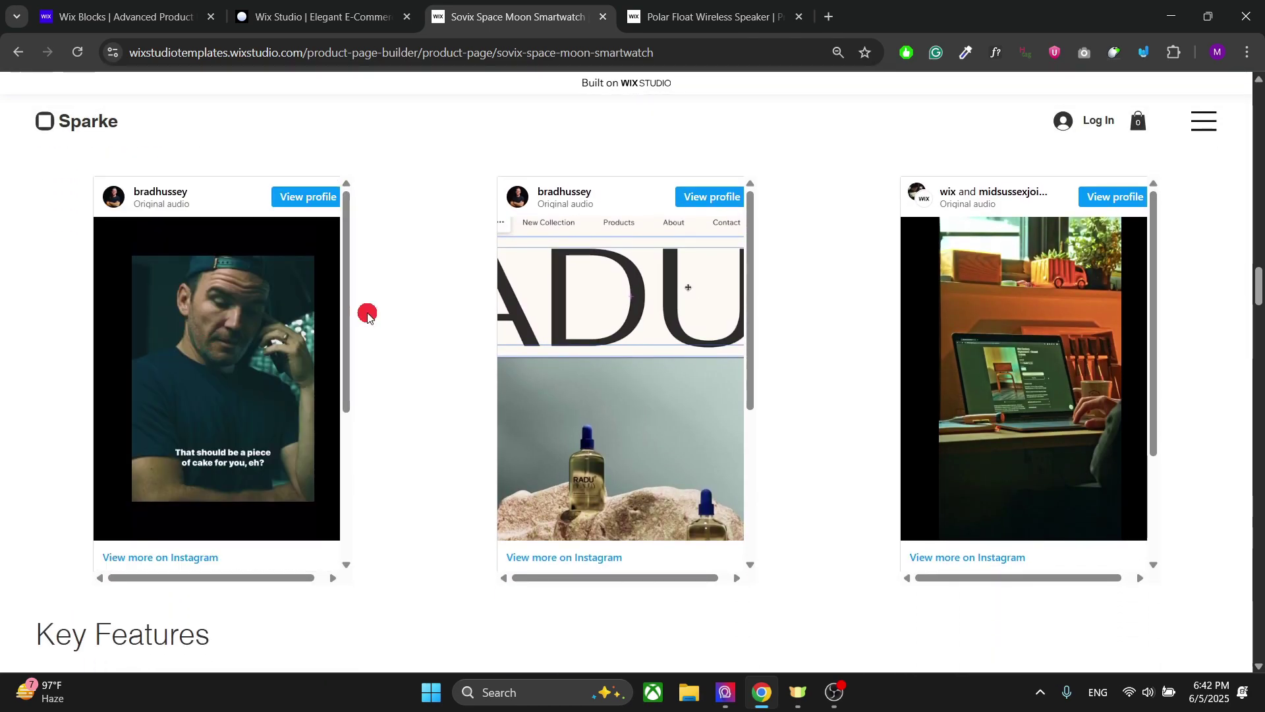
pyautogui.scroll(-4, 365, 314)
pyautogui.scroll(-1, 367, 315)
pyautogui.scroll(-4, 464, 295)
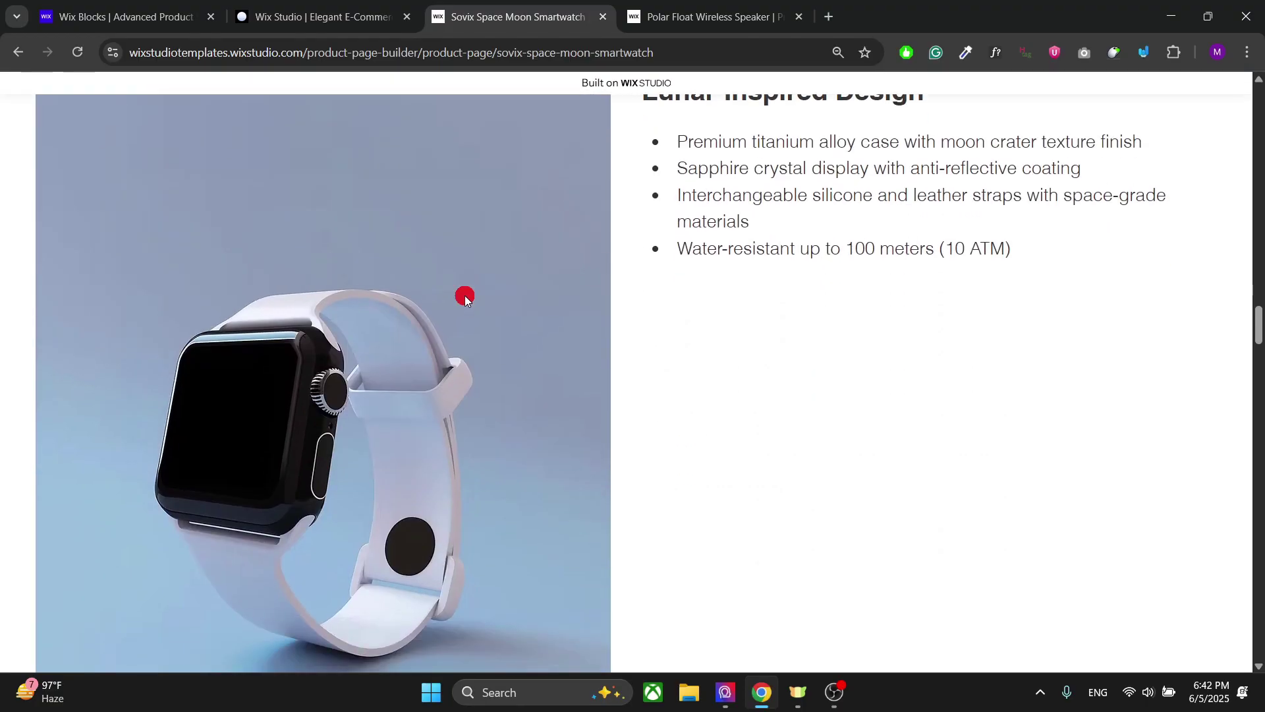
pyautogui.scroll(-10, 465, 295)
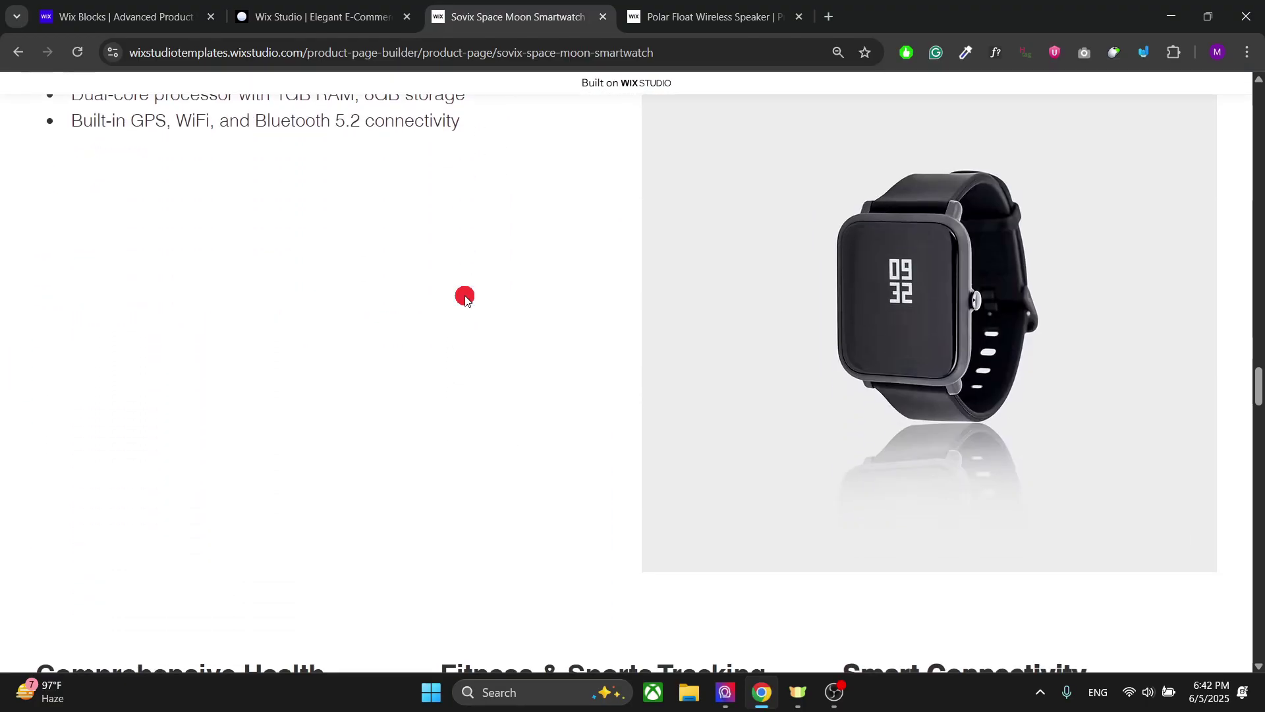
pyautogui.scroll(4, 465, 295)
pyautogui.scroll(-13, 465, 295)
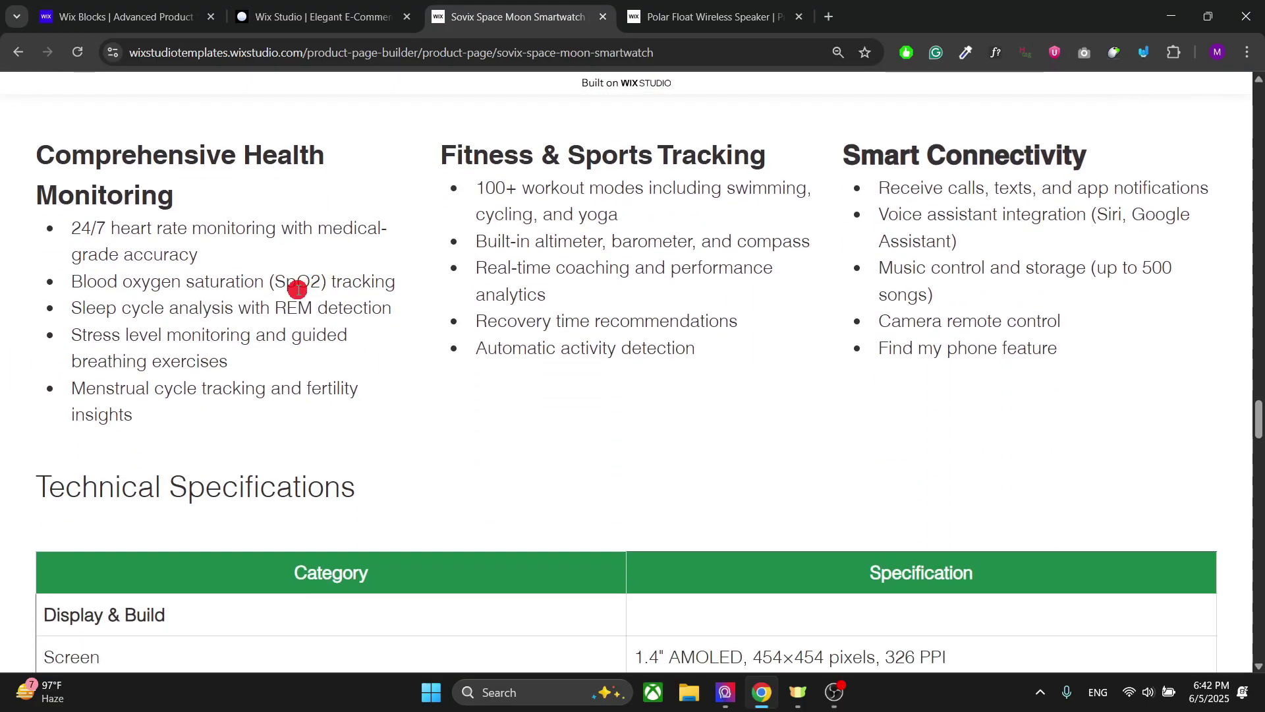
pyautogui.scroll(1, 409, 309)
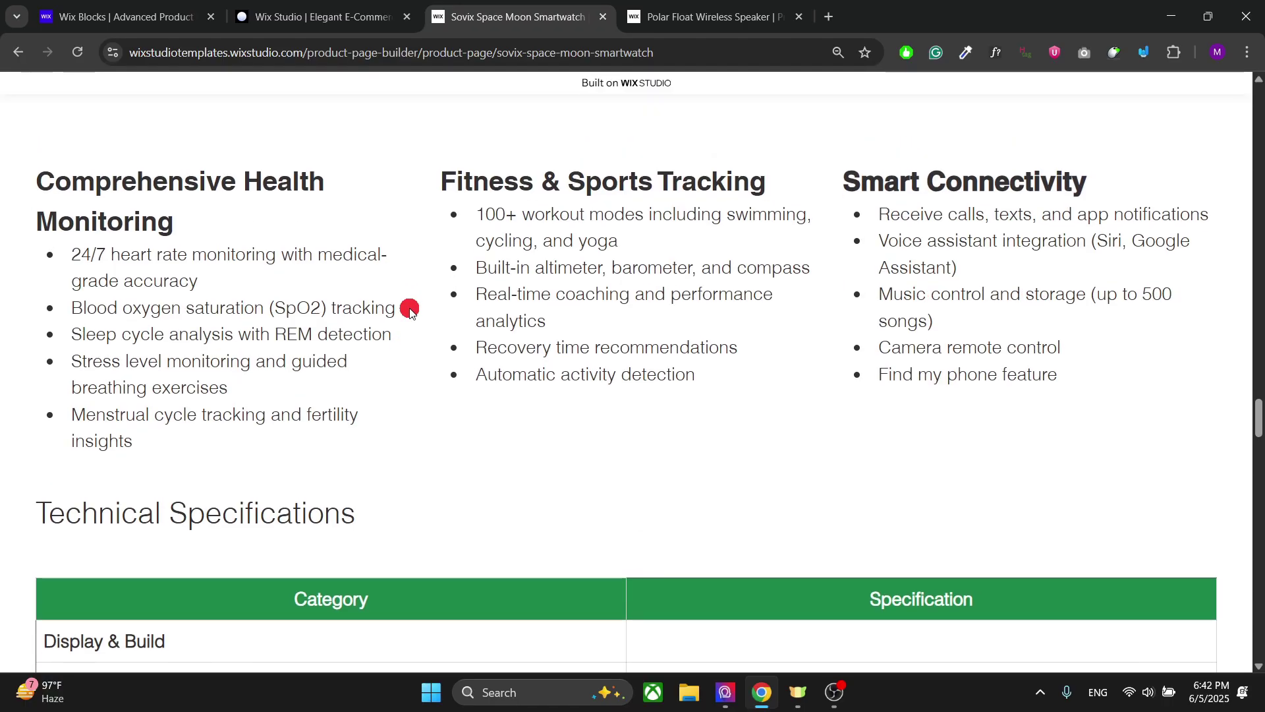
pyautogui.scroll(-5, 409, 310)
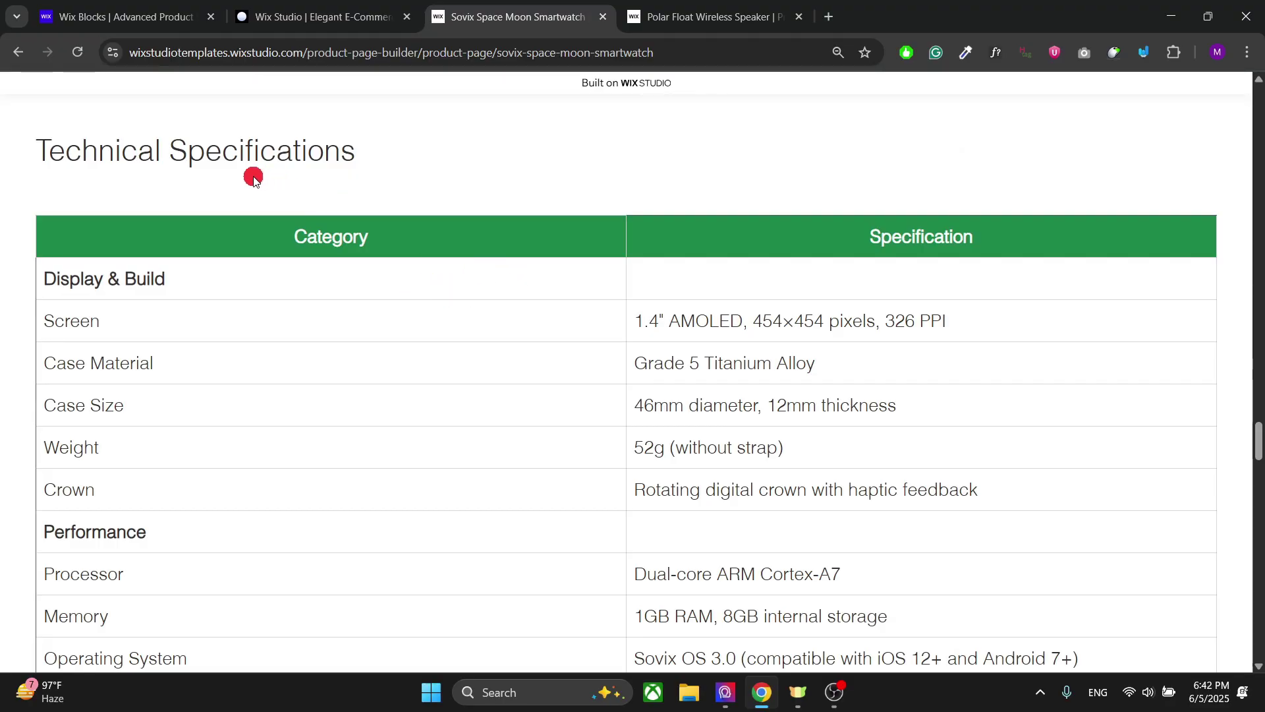
pyautogui.scroll(-2, 469, 175)
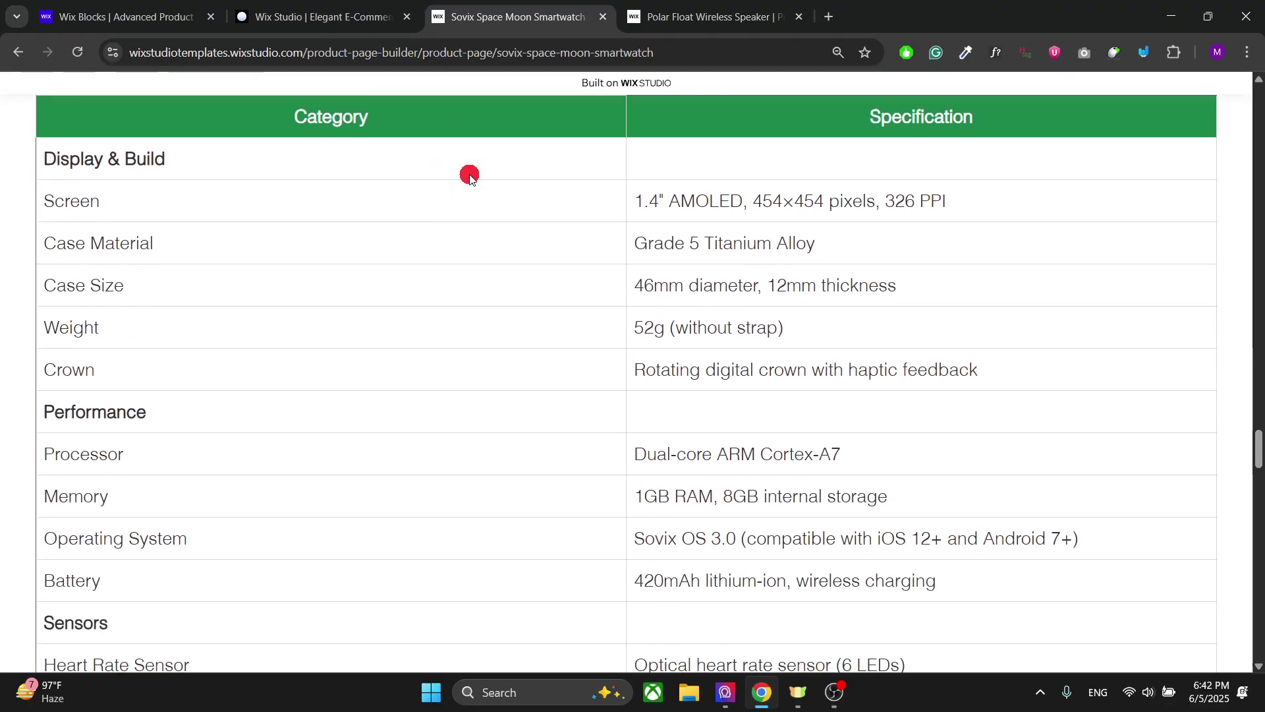
pyautogui.scroll(-10, 470, 176)
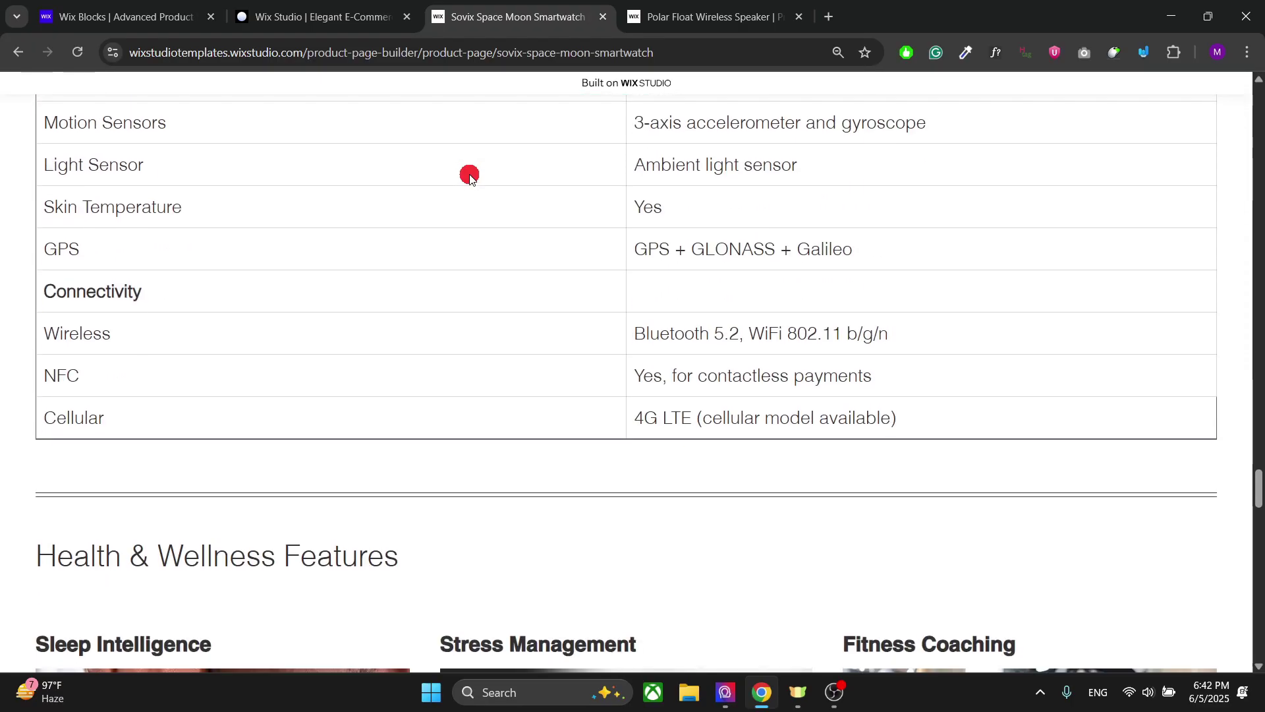
pyautogui.scroll(-15, 469, 175)
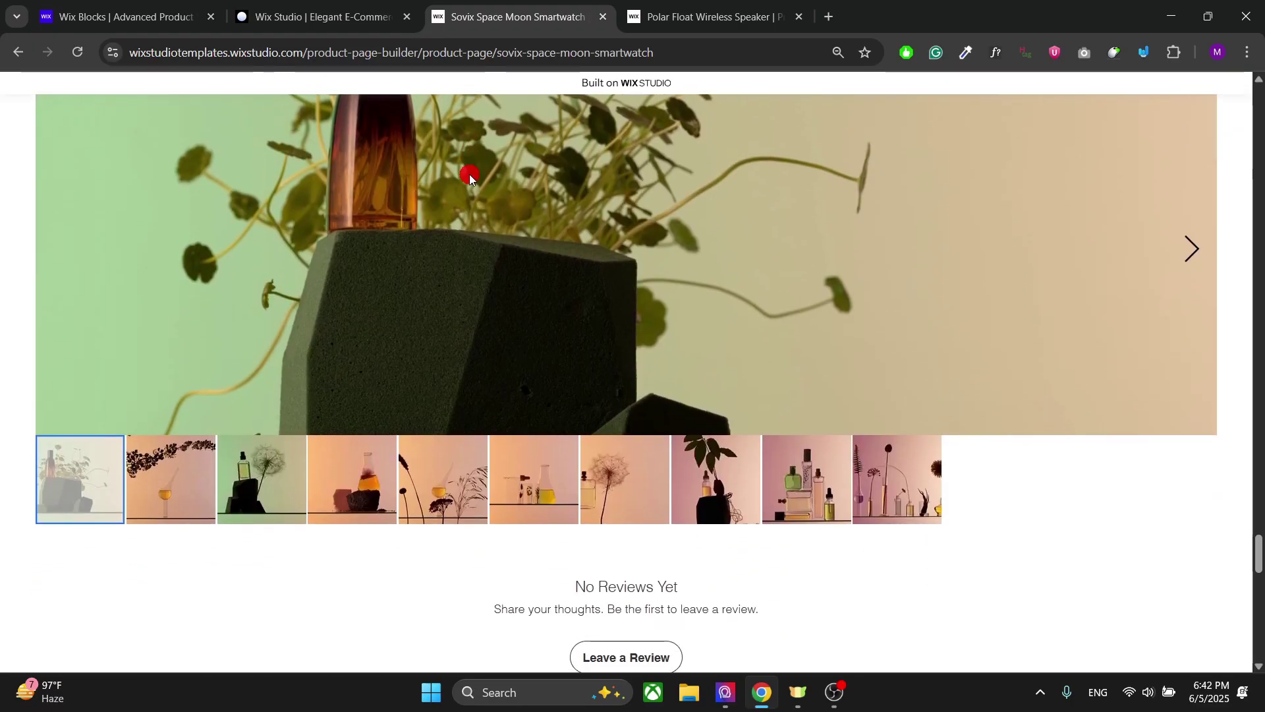
pyautogui.scroll(2, 2, 343)
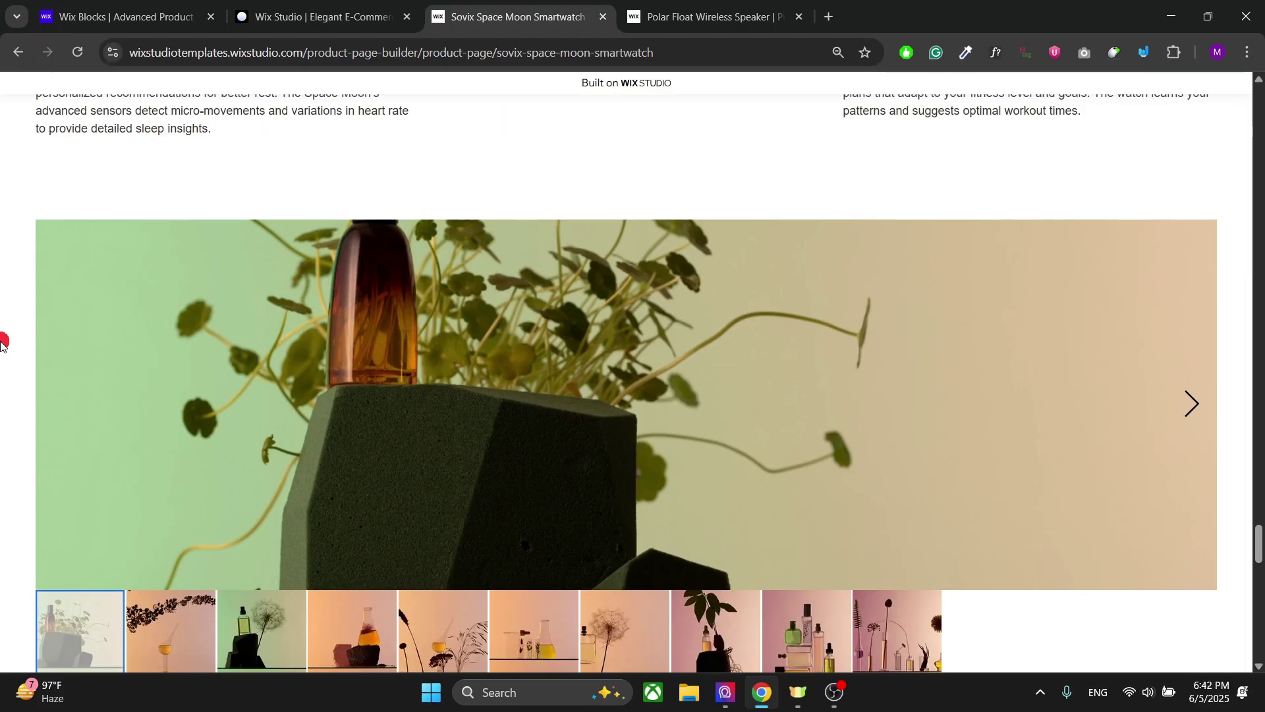
pyautogui.scroll(20, 2, 343)
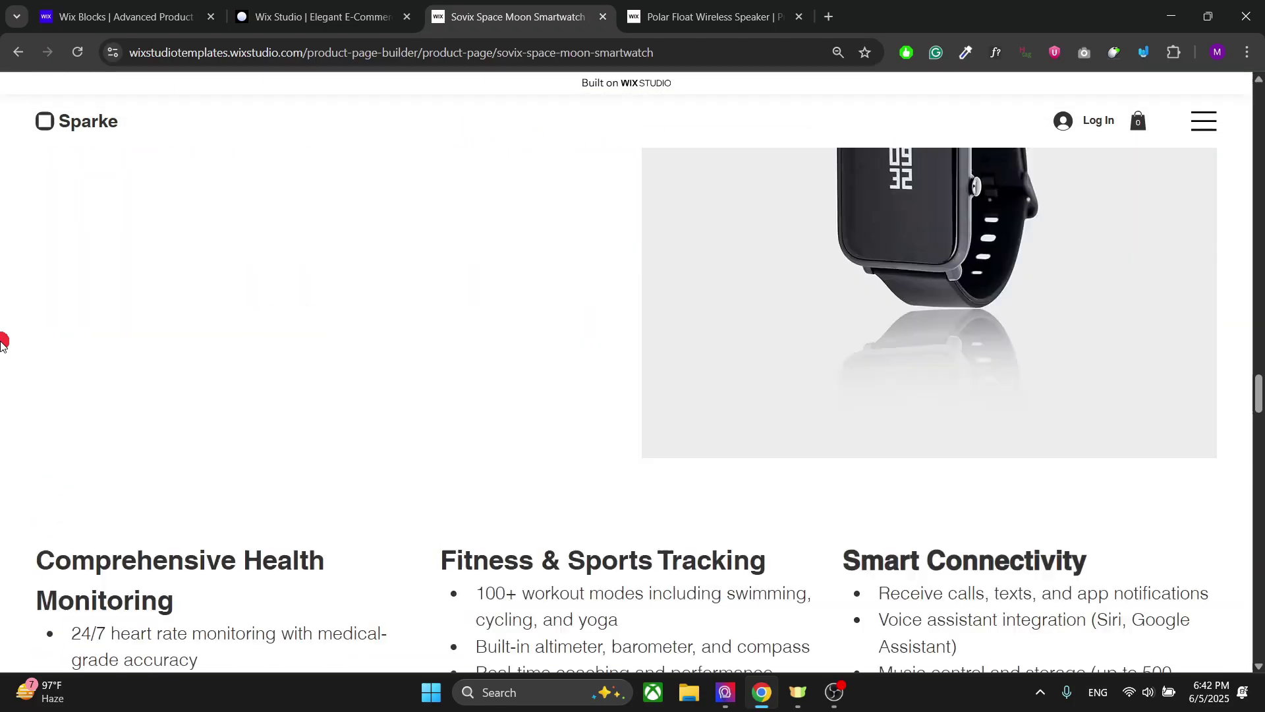
pyautogui.scroll(20, 2, 343)
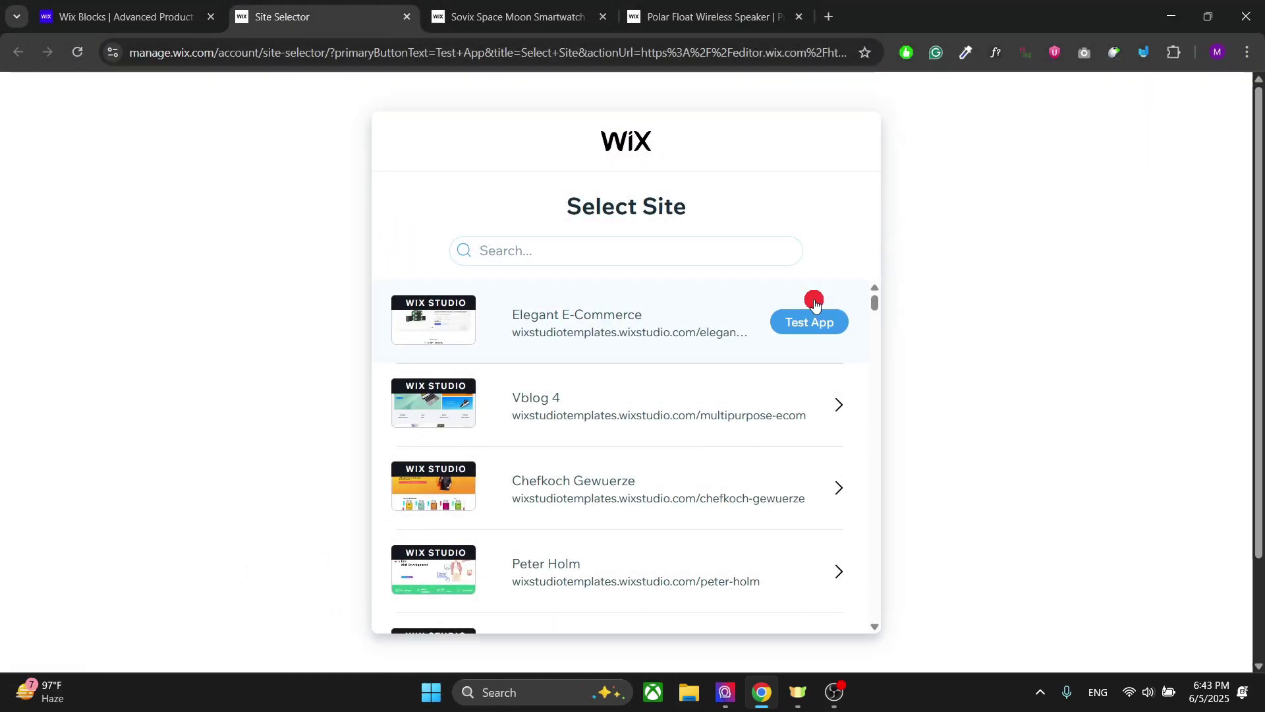
# Step: Test the app on the Elegant E-Commerce site from Select Site
pyautogui.click(804, 321)
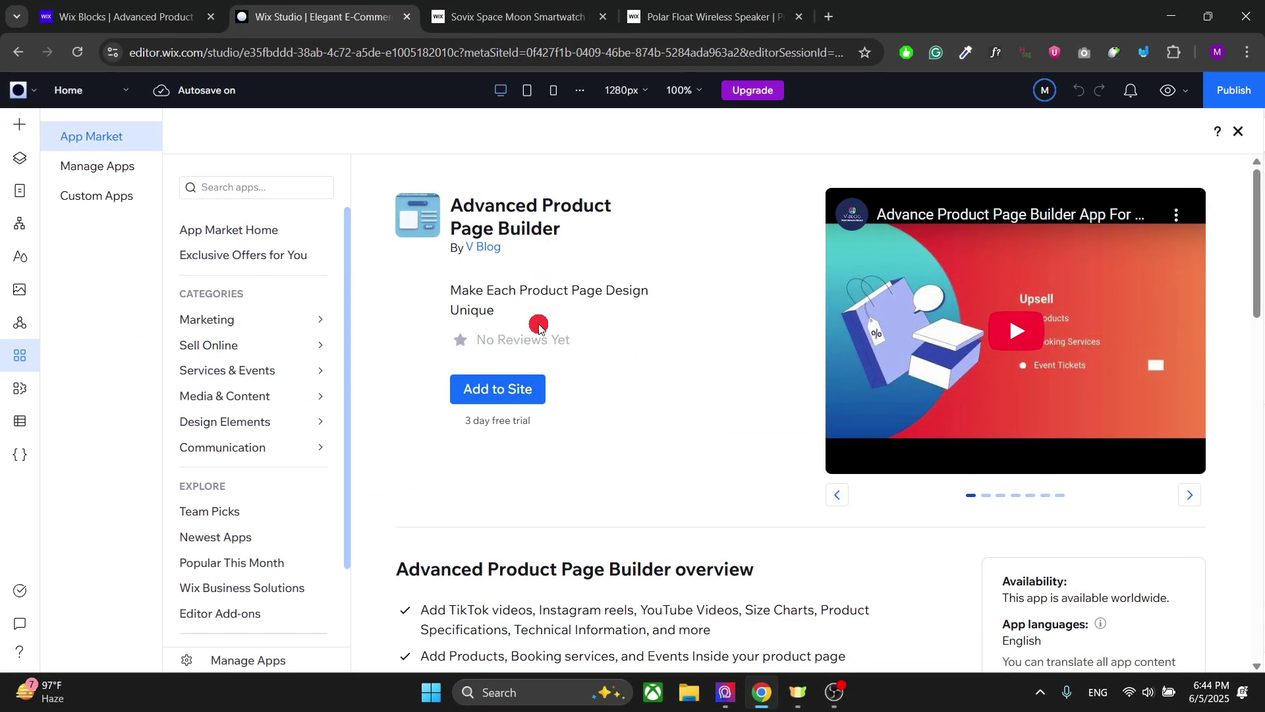
# Step: Add Advanced Product Page Builder to the site and accept its permissions to install it
pyautogui.click(496, 390)
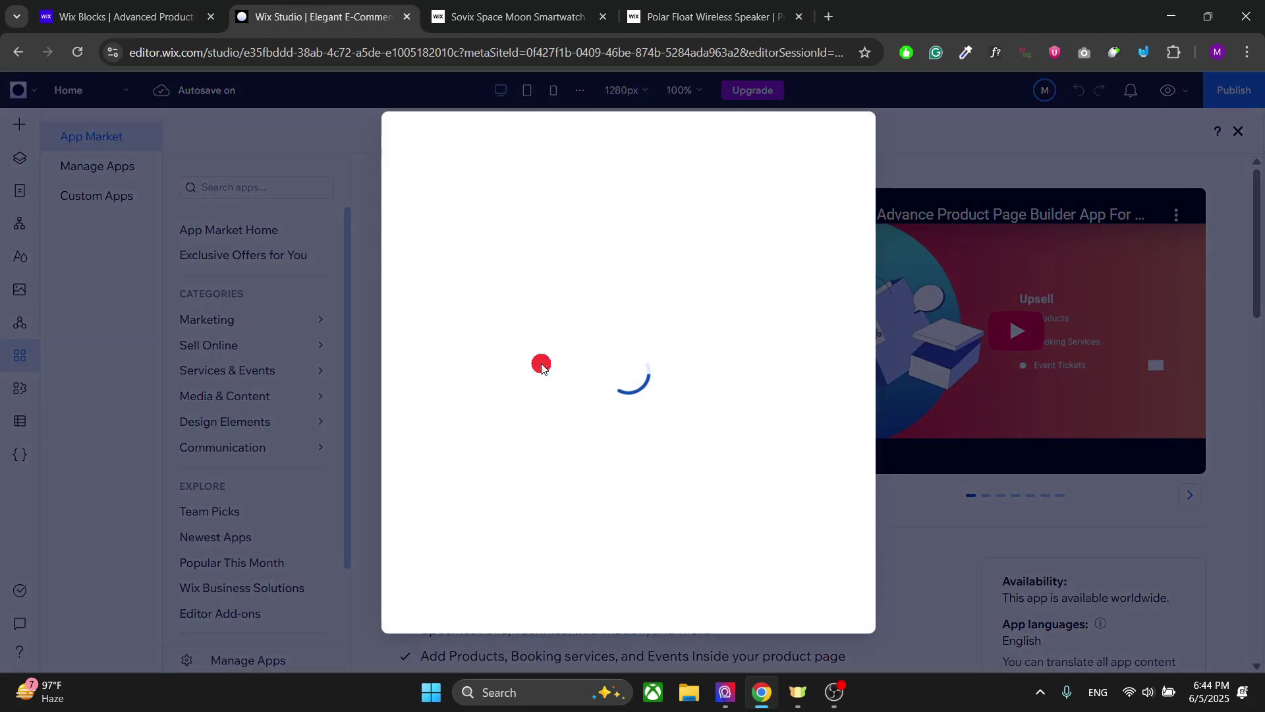
pyautogui.click(824, 556)
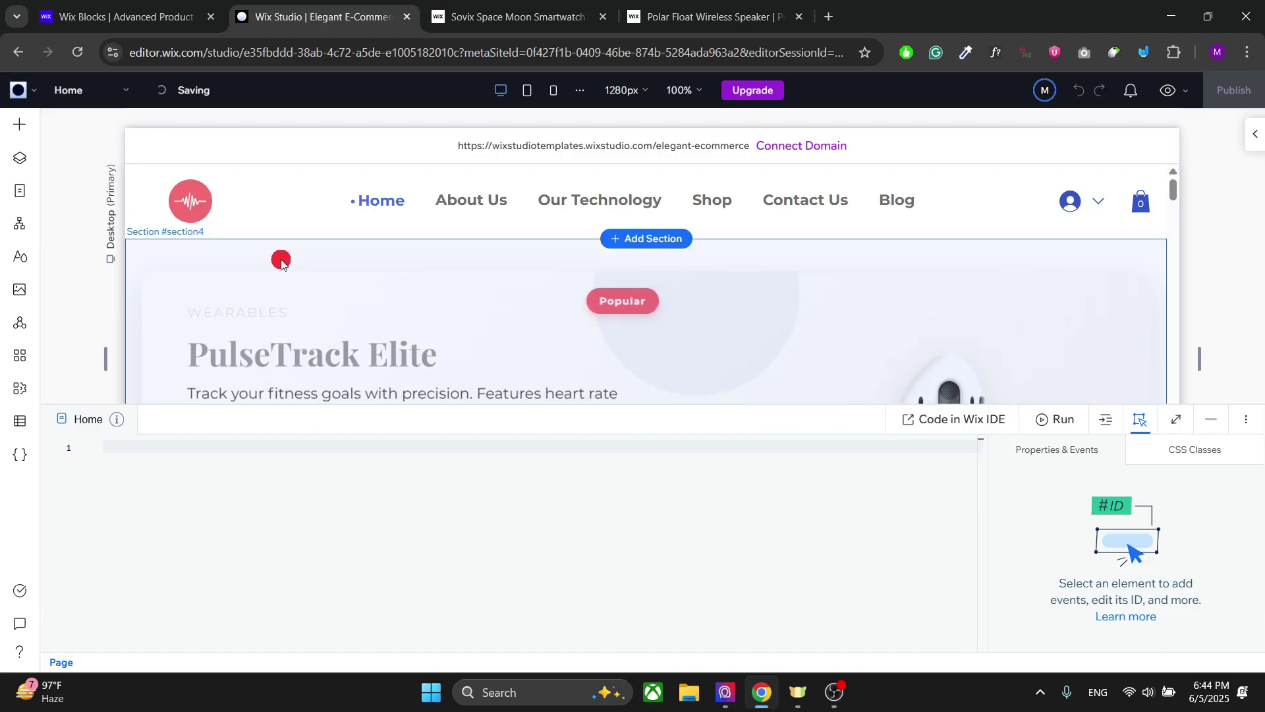
# Step: Open the Product Page from the pages list and collapse the page code area
pyautogui.click(21, 192)
pyautogui.scroll(-5, 189, 415)
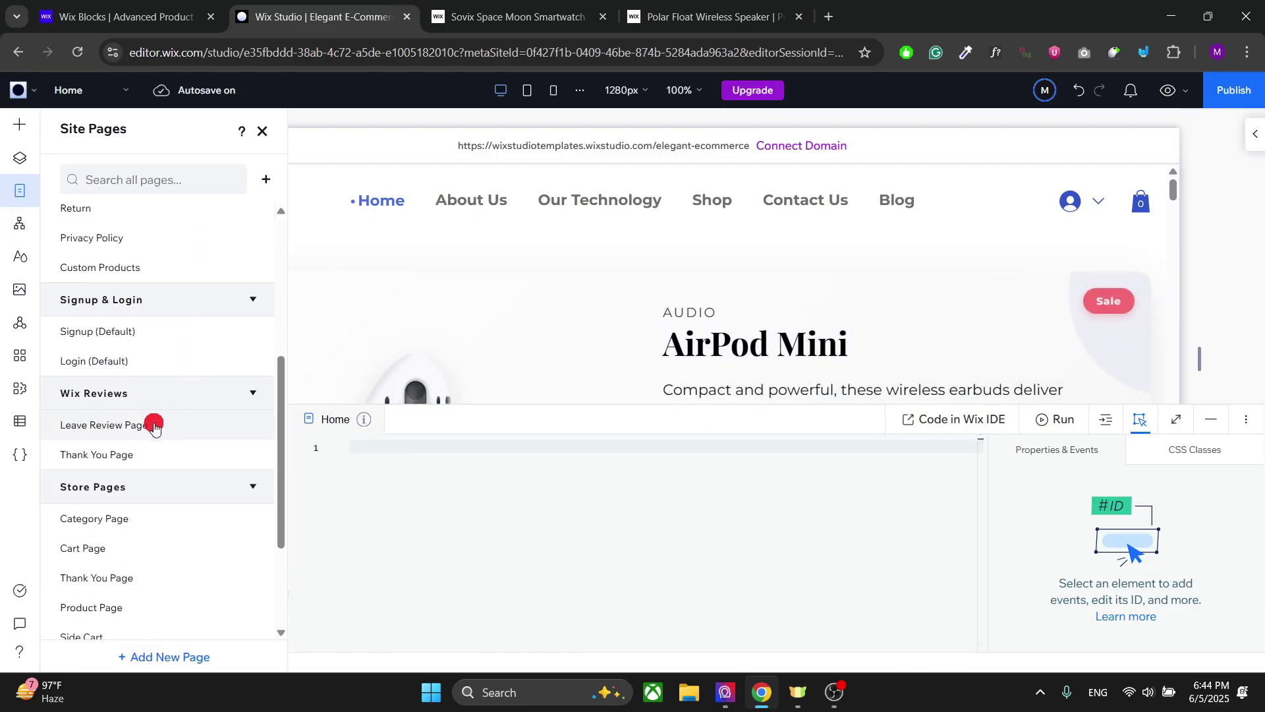
pyautogui.scroll(-1, 151, 487)
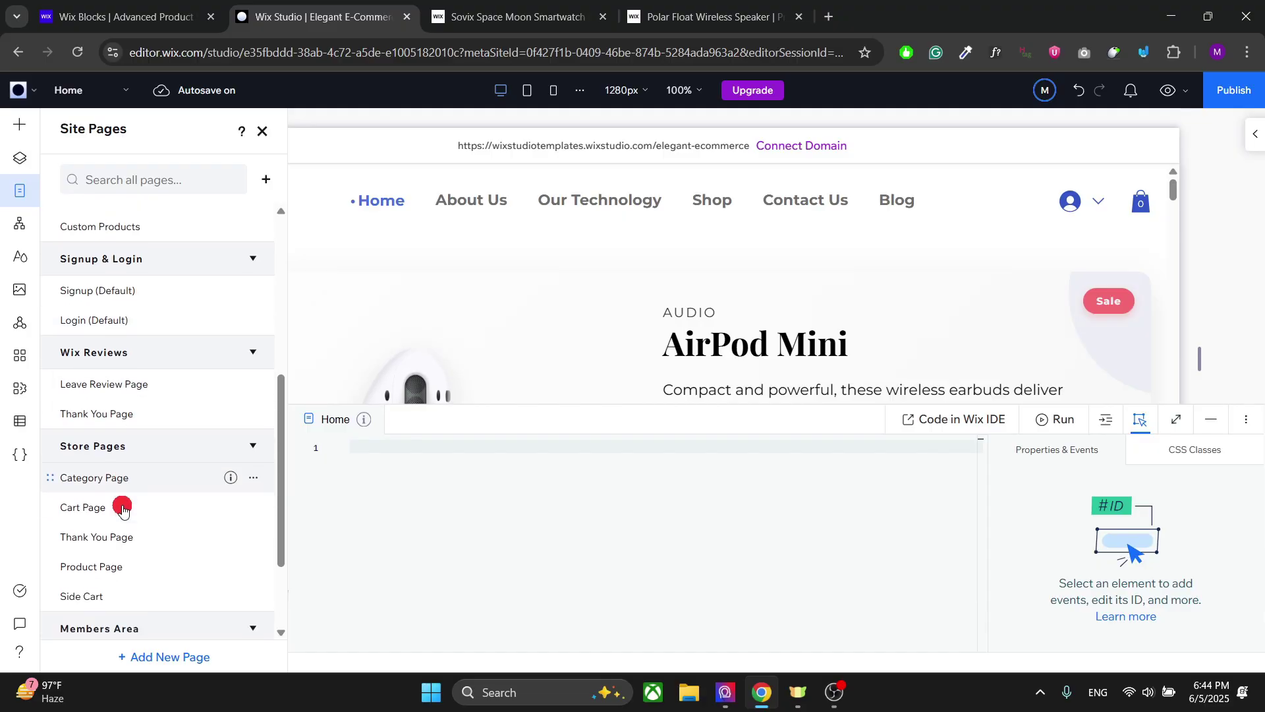
pyautogui.click(95, 561)
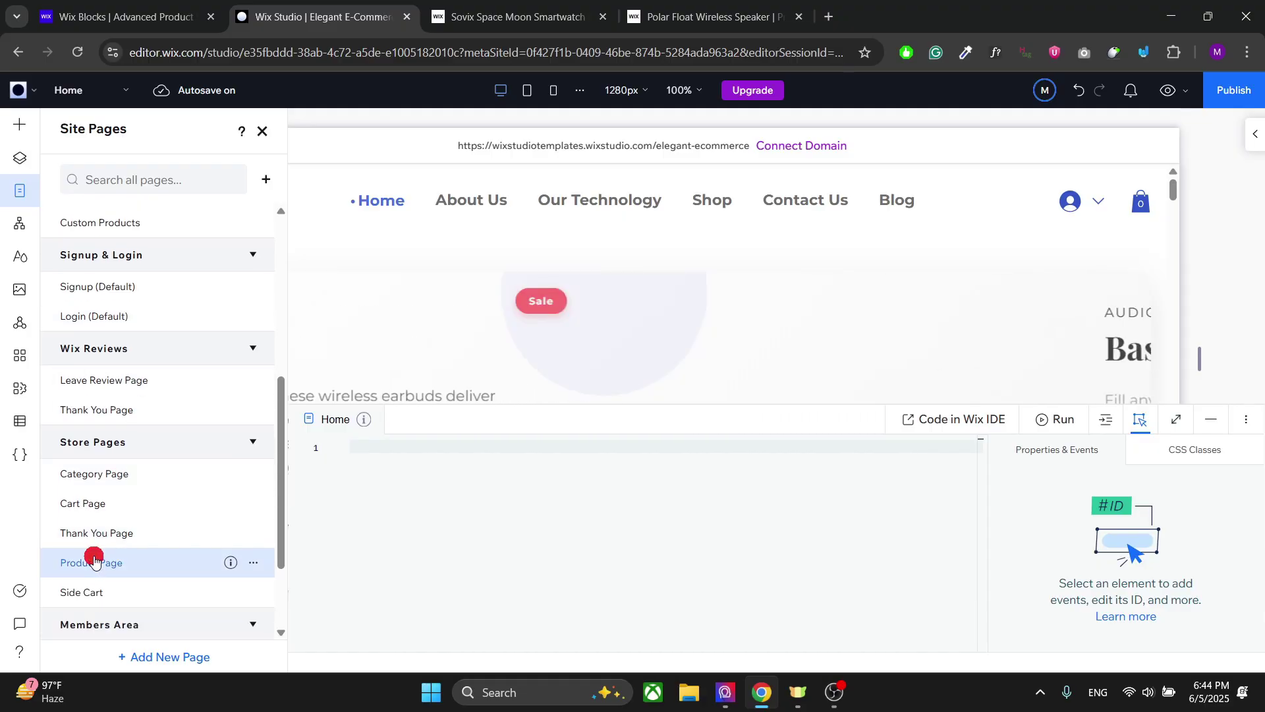
pyautogui.click(263, 131)
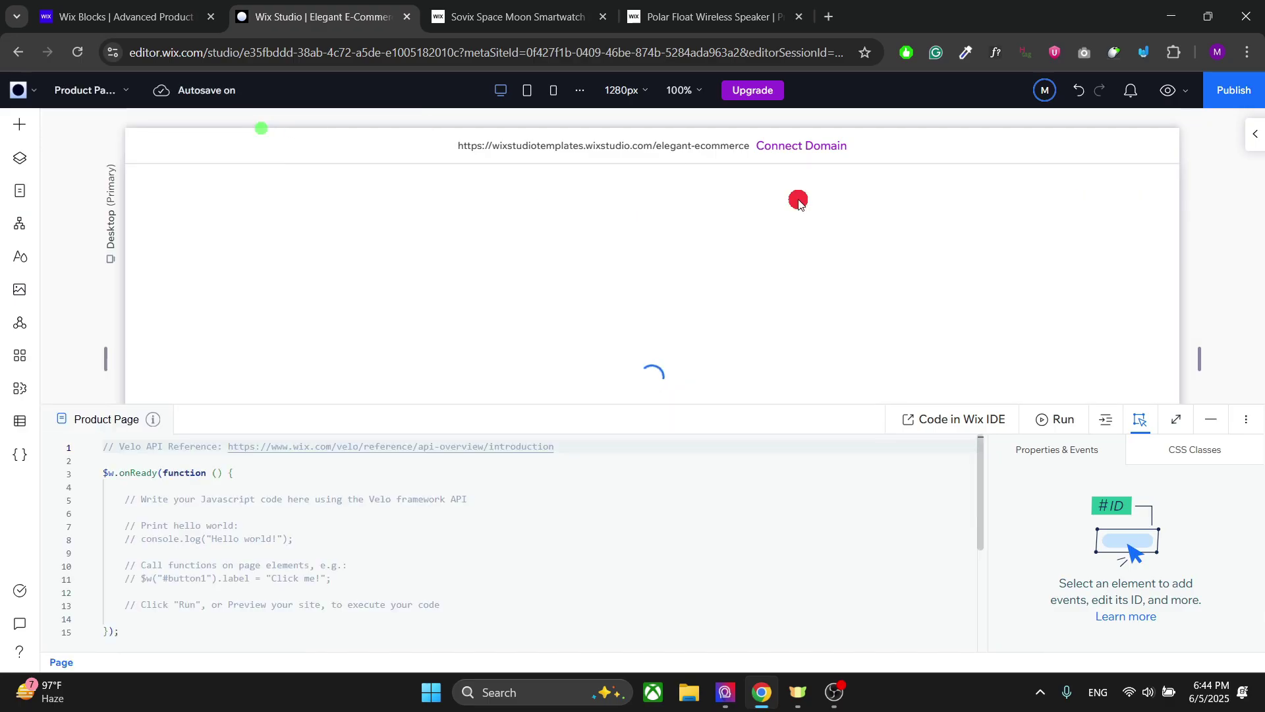
pyautogui.click(1214, 416)
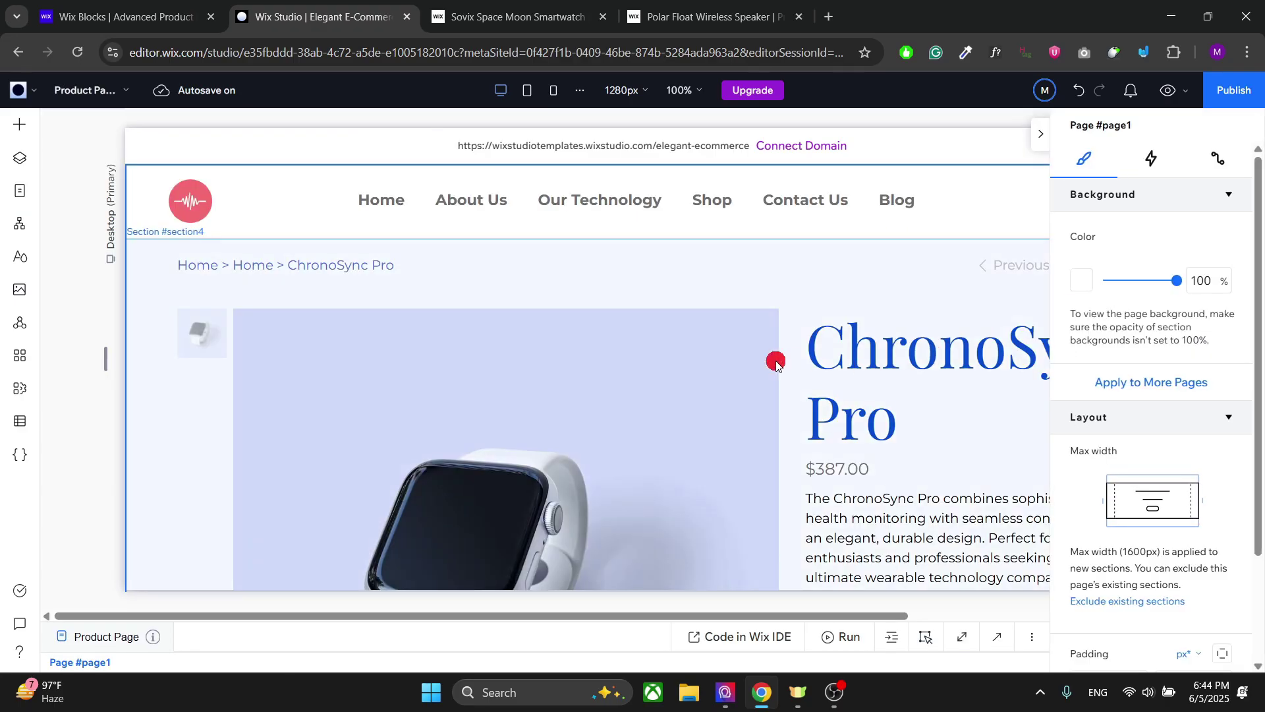
# Step: Add the Extra Product Information plugin to the product page widget
pyautogui.click(375, 325)
pyautogui.click(376, 326)
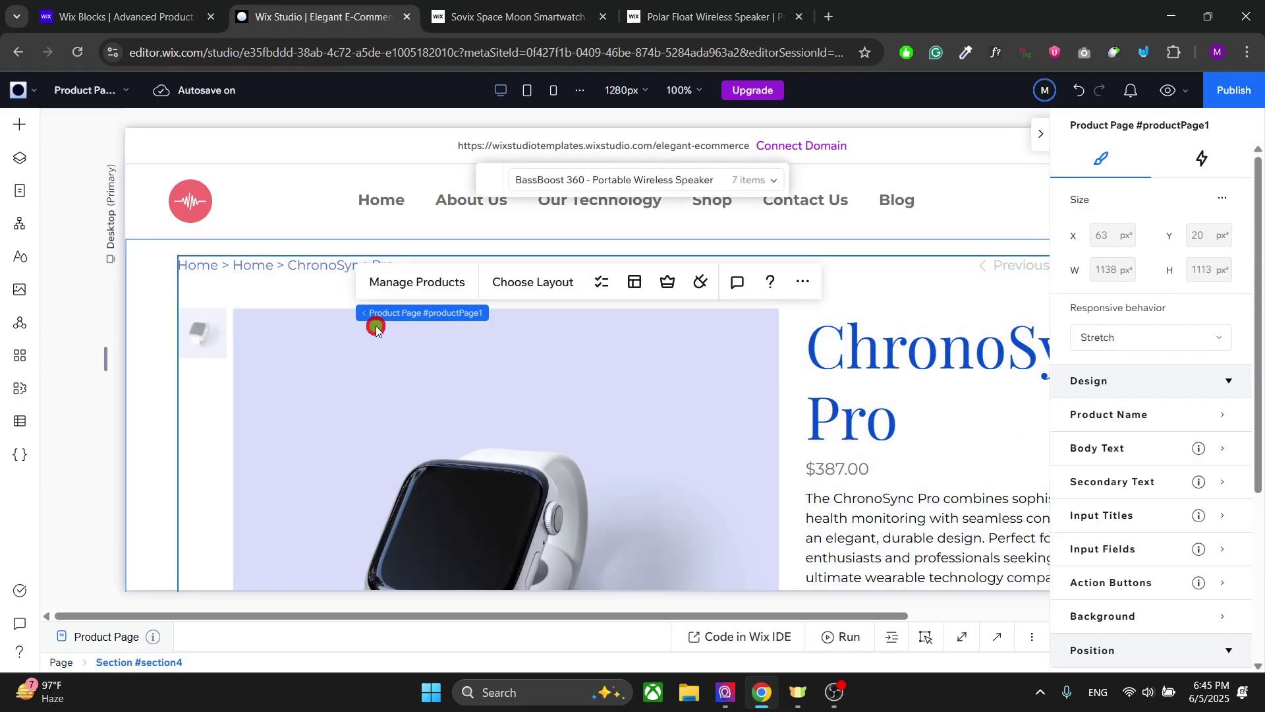
pyautogui.click(698, 284)
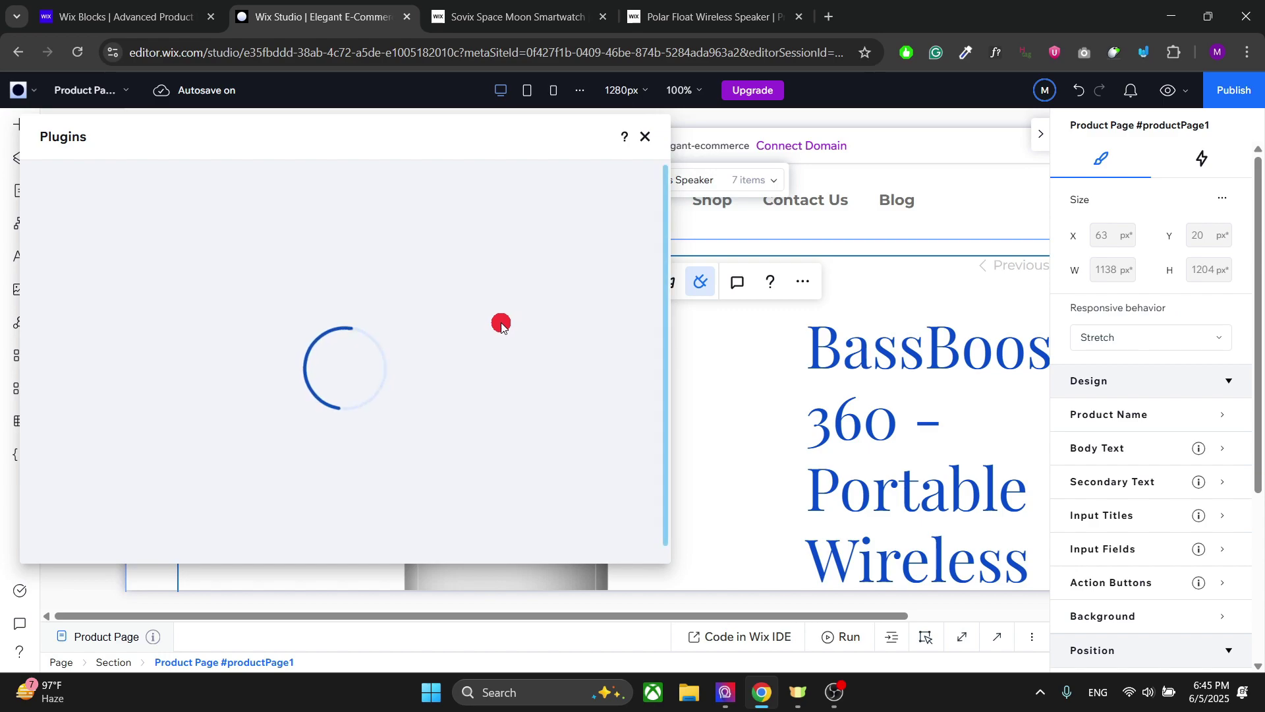
pyautogui.scroll(-5, 501, 325)
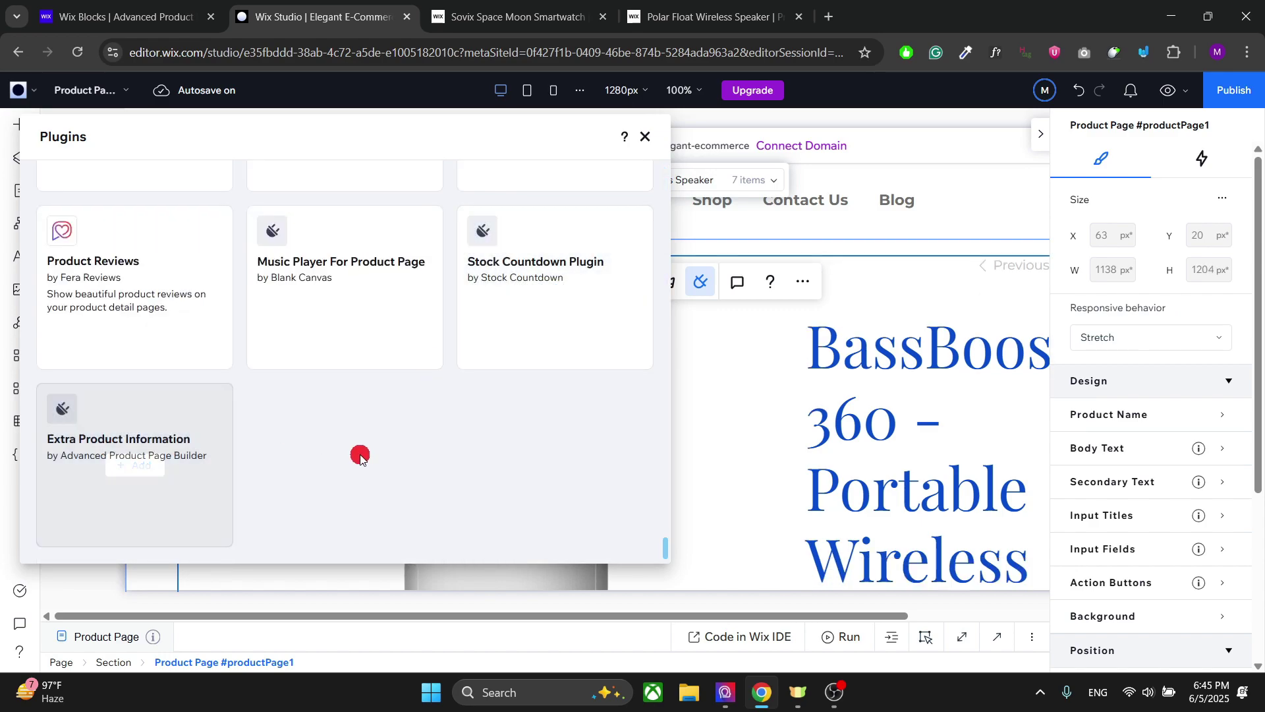
pyautogui.click(139, 467)
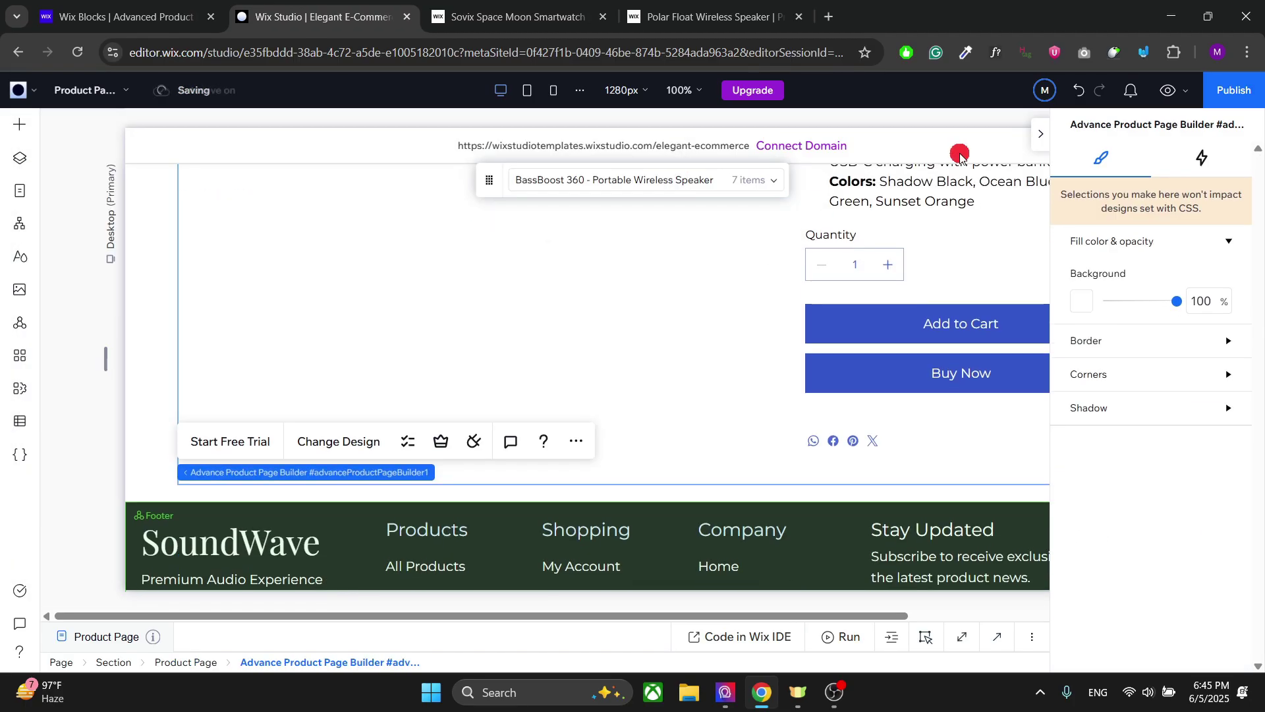
# Step: Hide the inspector panel and bring up the CMS options
pyautogui.click(1041, 133)
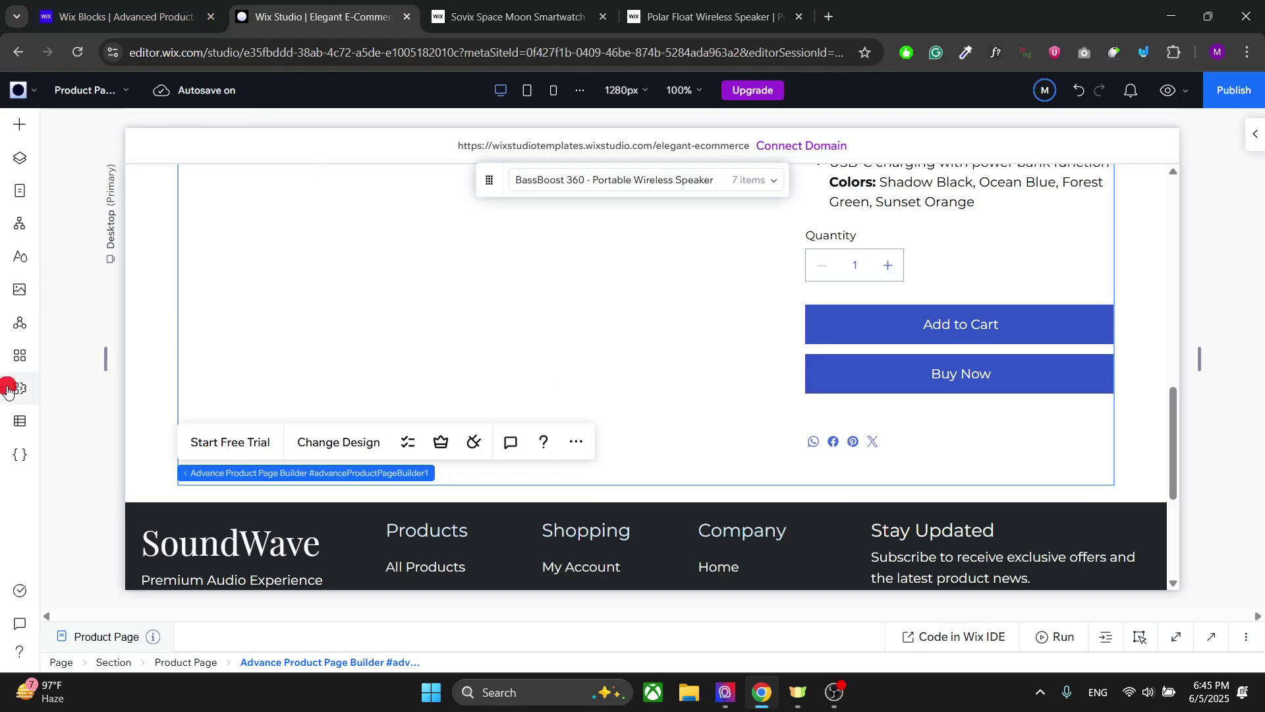
pyautogui.click(11, 415)
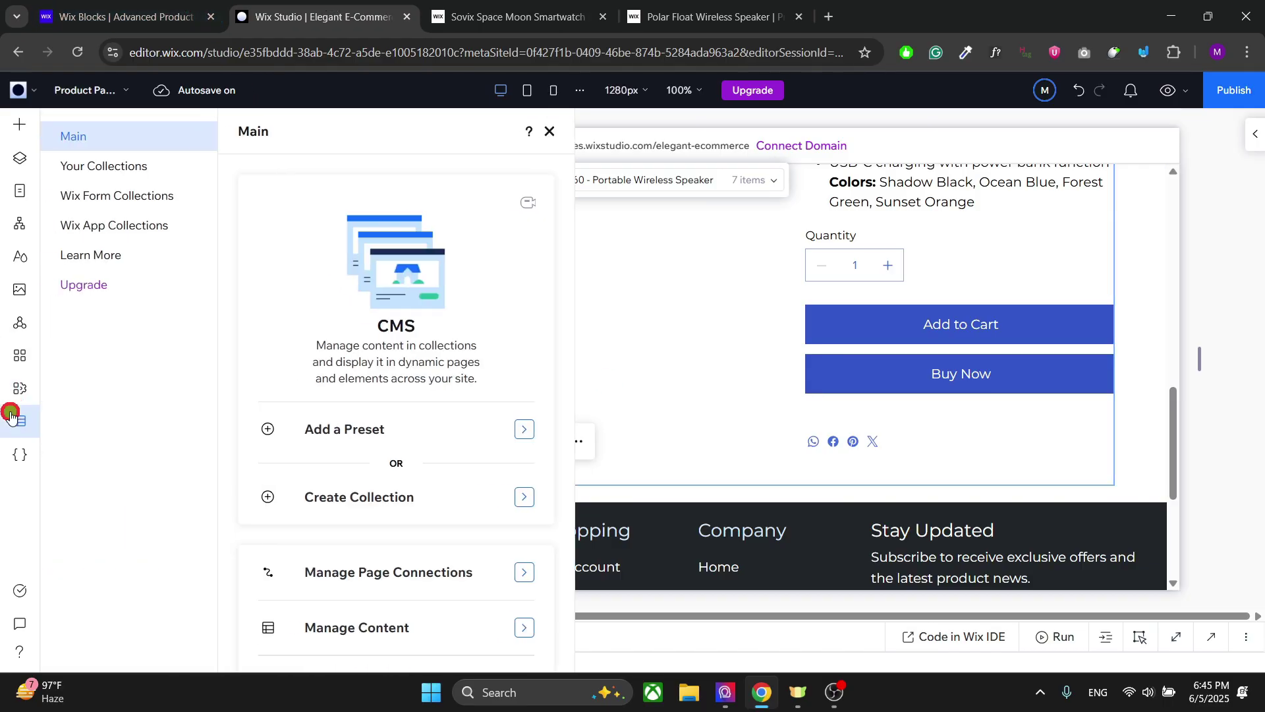
# Step: Review the Extra Product Information collection under Your Collections, then close it
pyautogui.click(122, 174)
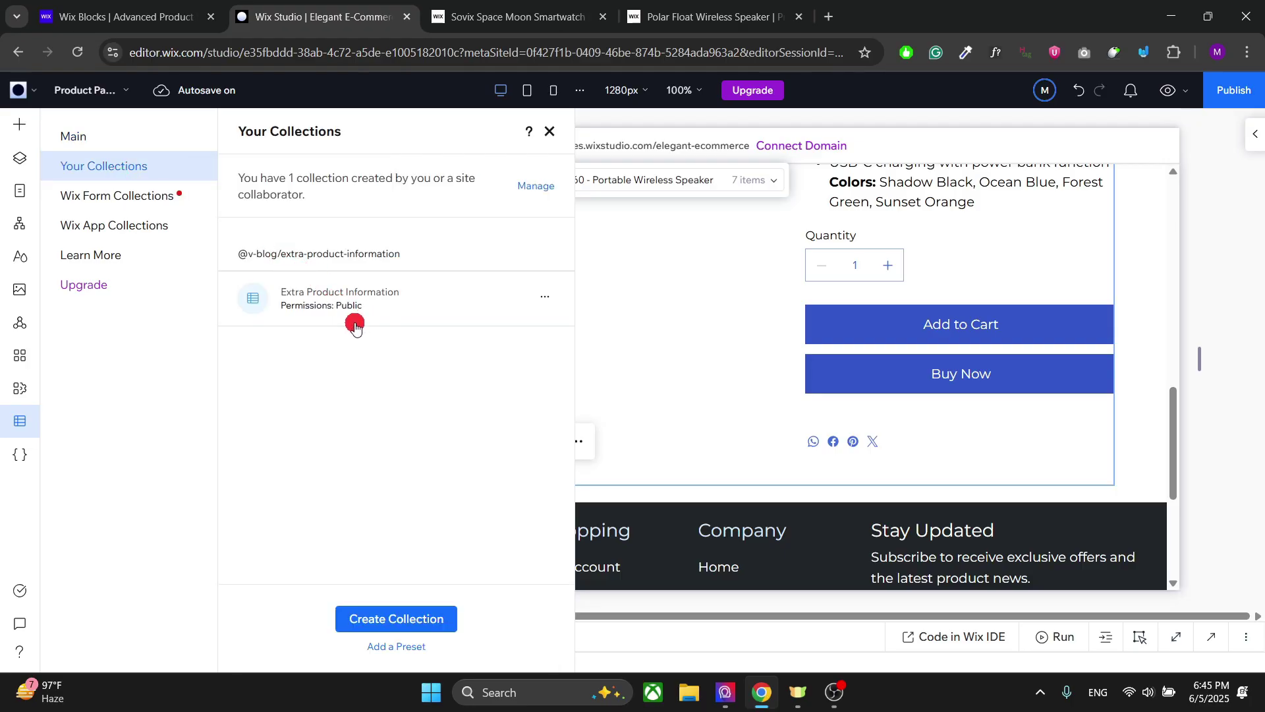
pyautogui.click(374, 300)
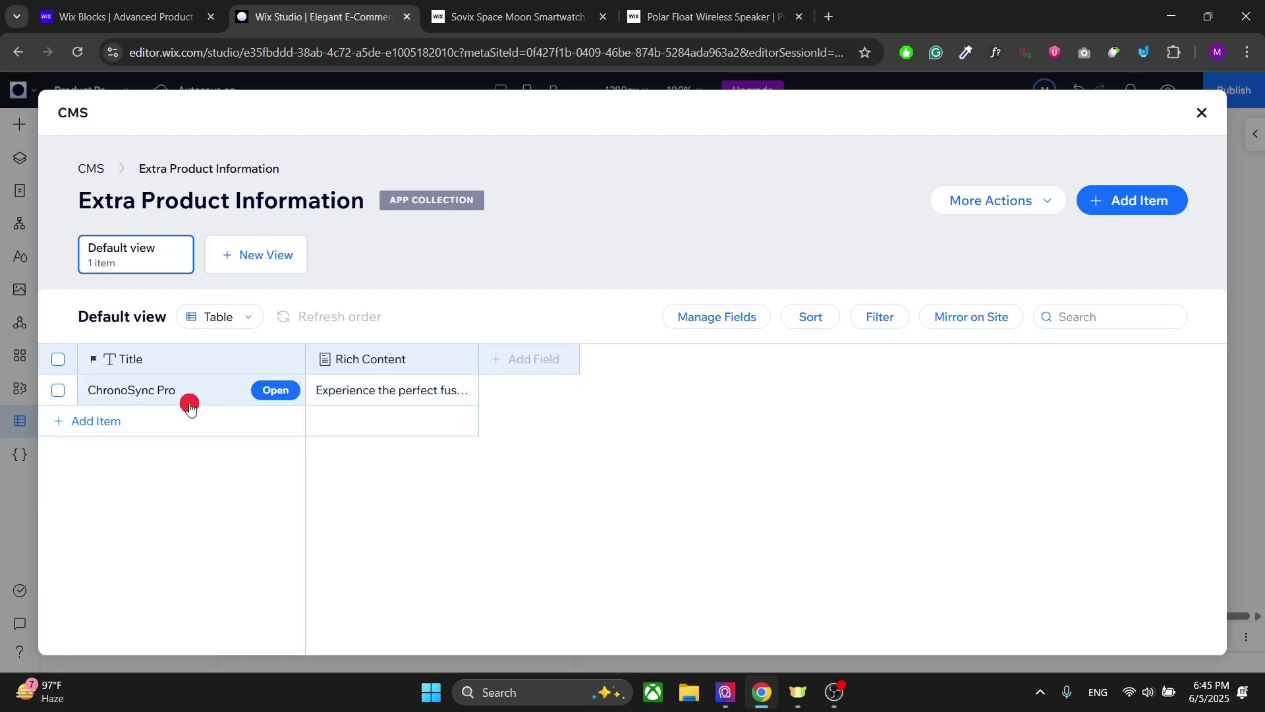
pyautogui.click(488, 9)
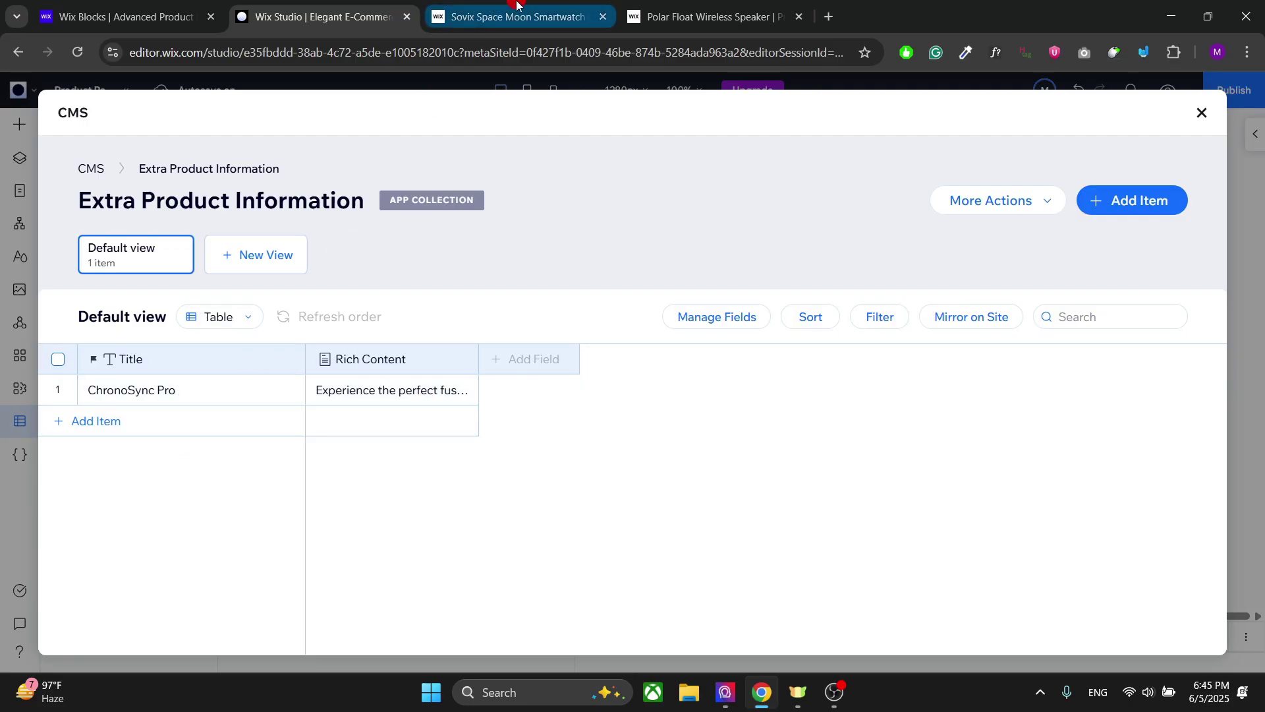
pyautogui.click(310, 9)
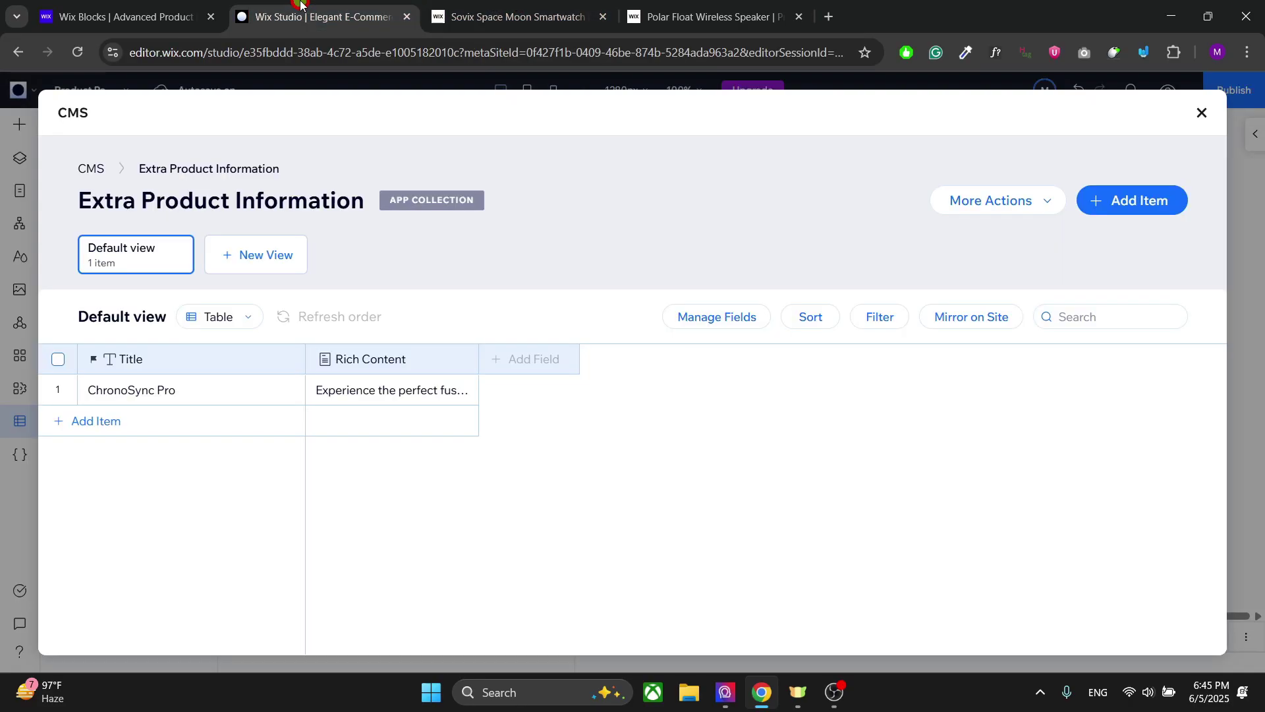
pyautogui.click(1206, 119)
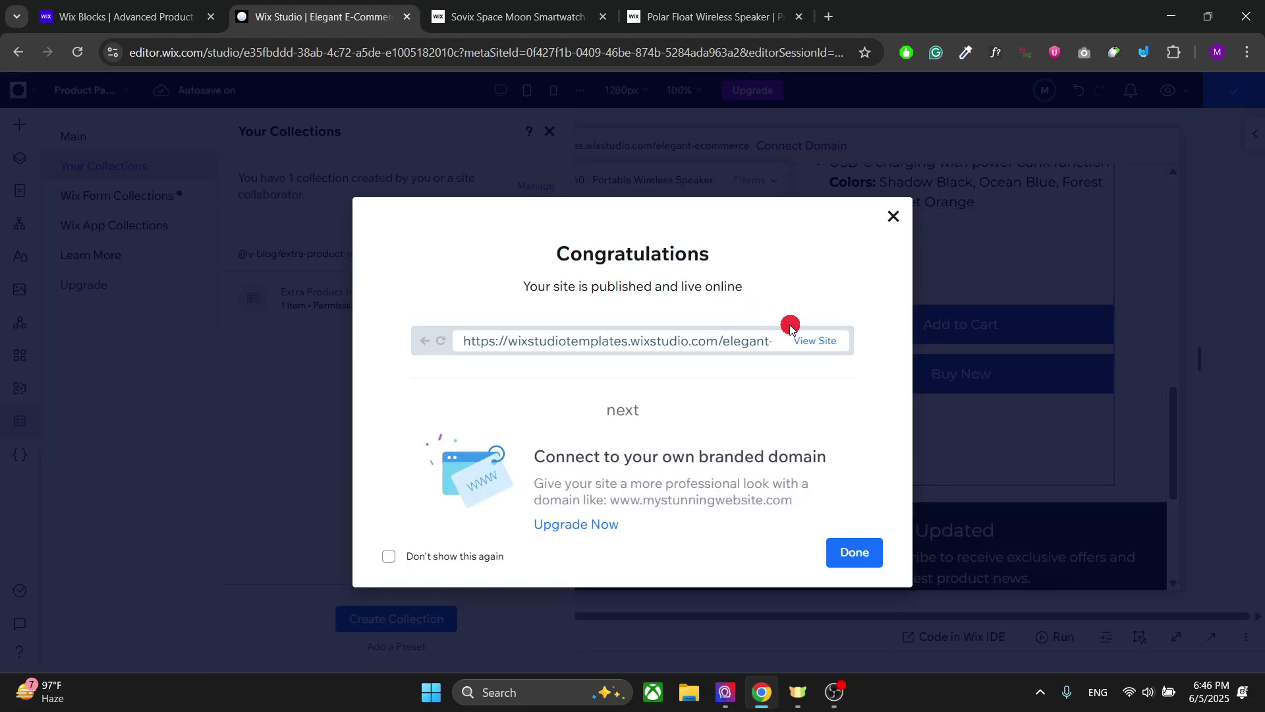
# Step: On the live site, open UltraBook Pro X15 from All Products and select its title
pyautogui.click(814, 340)
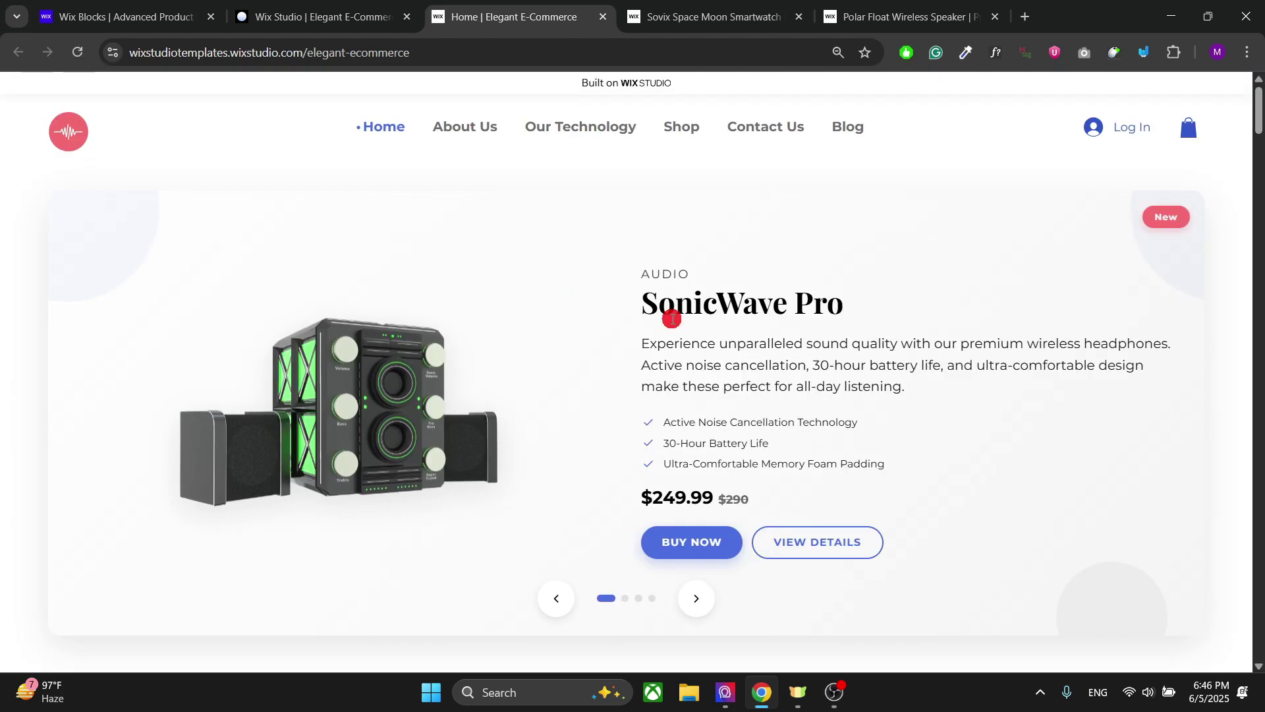
pyautogui.scroll(-2, 672, 318)
pyautogui.scroll(2, 673, 320)
pyautogui.click(683, 127)
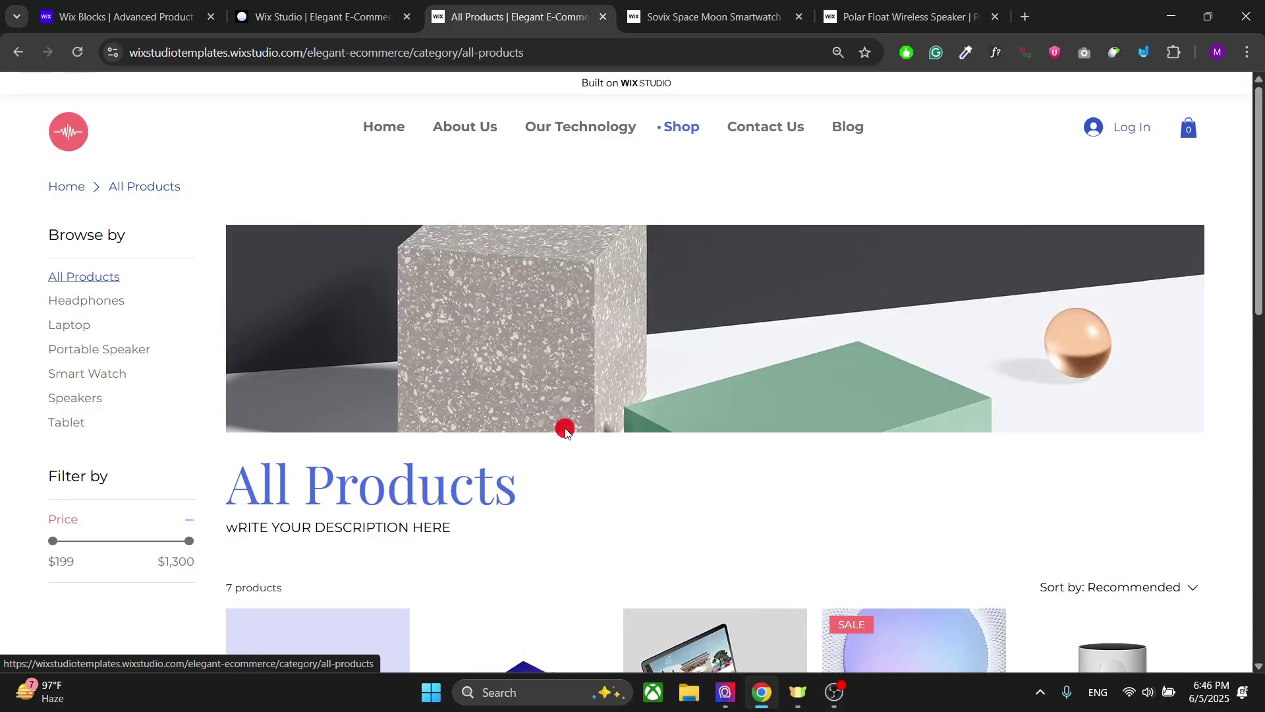
pyautogui.scroll(-7, 566, 428)
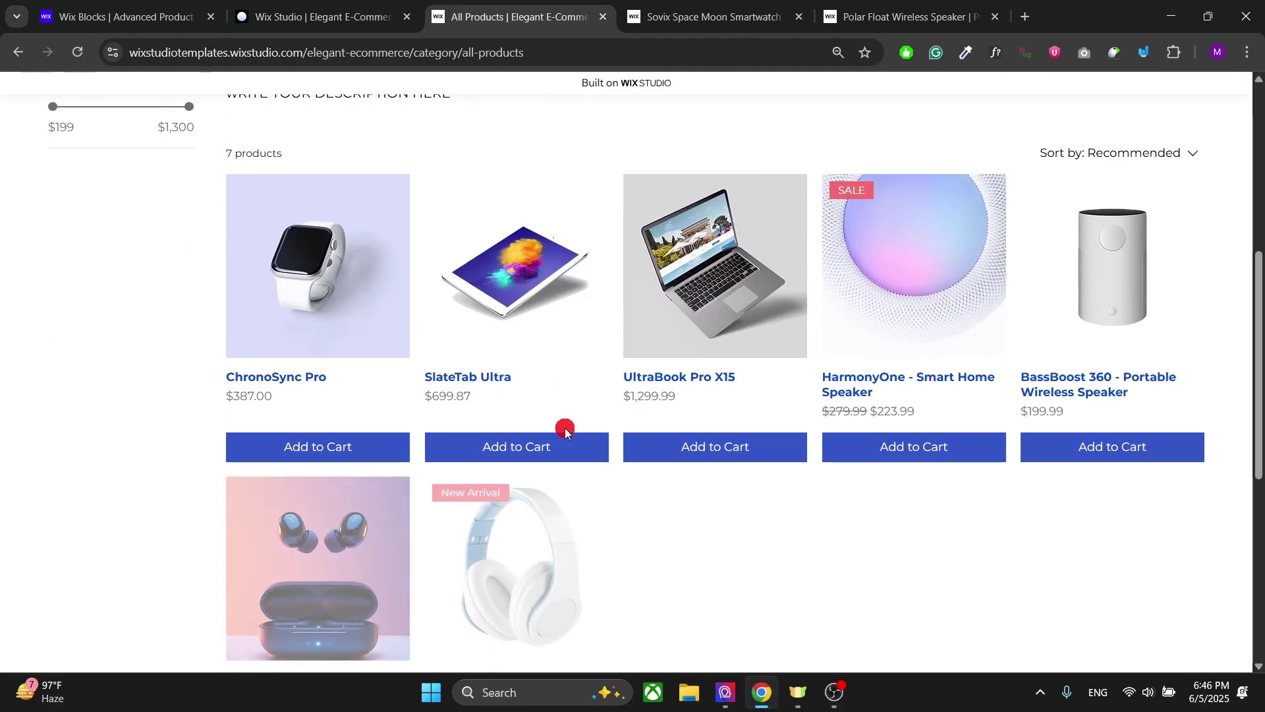
pyautogui.click(718, 300)
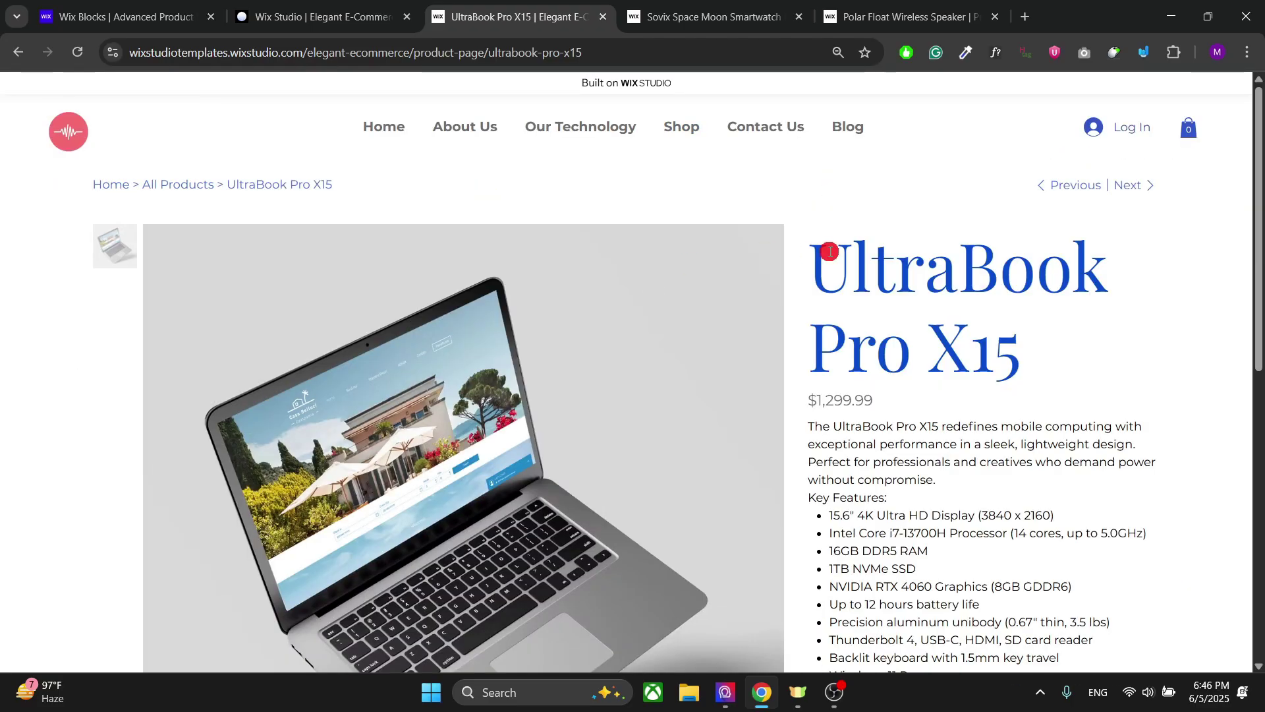
pyautogui.doubleClick(873, 251)
pyautogui.tripleClick(873, 251)
pyautogui.hotkey('ctrl', 'c')
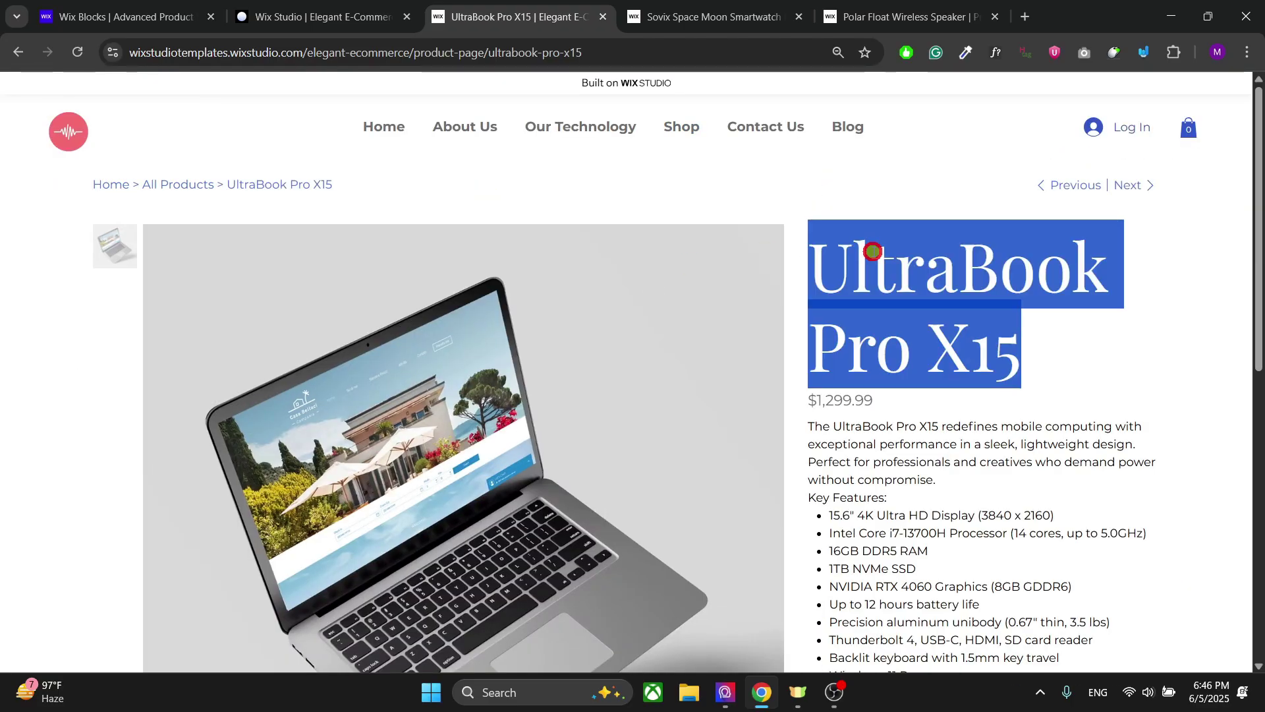
# Step: Back in the editor, add a new item to the Extra Product Information collection and open it
pyautogui.click(321, 5)
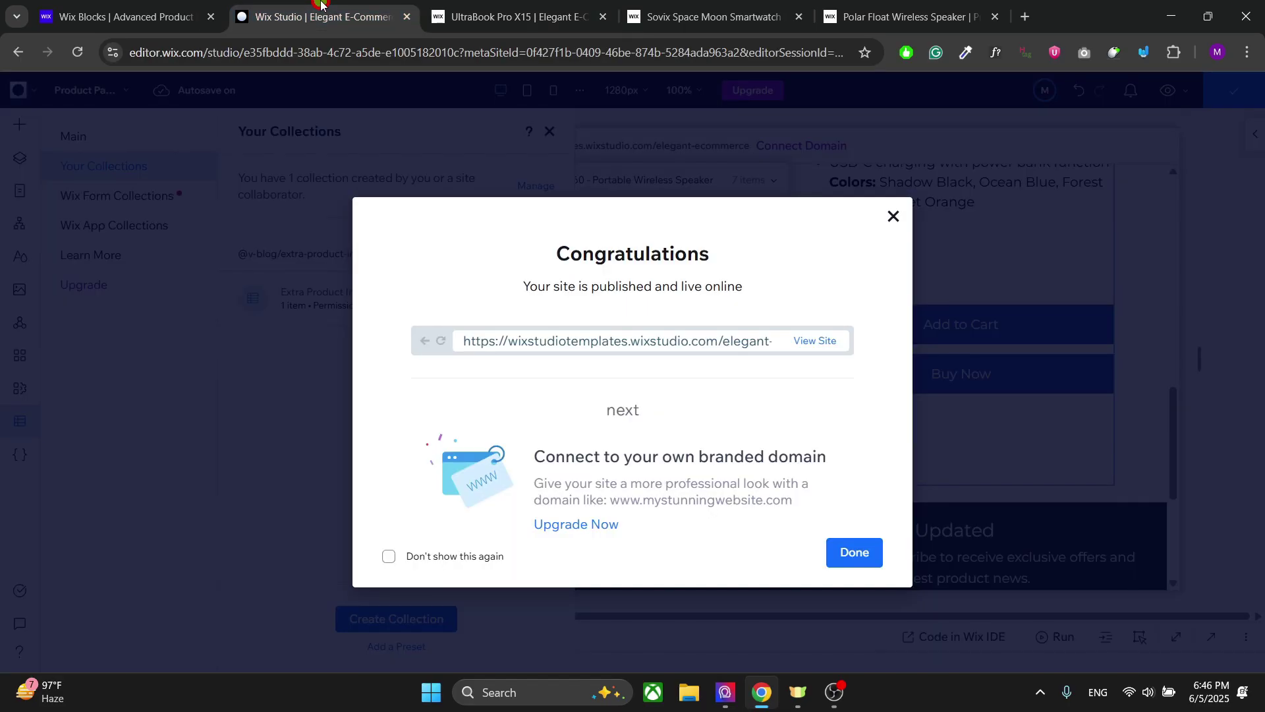
pyautogui.click(894, 218)
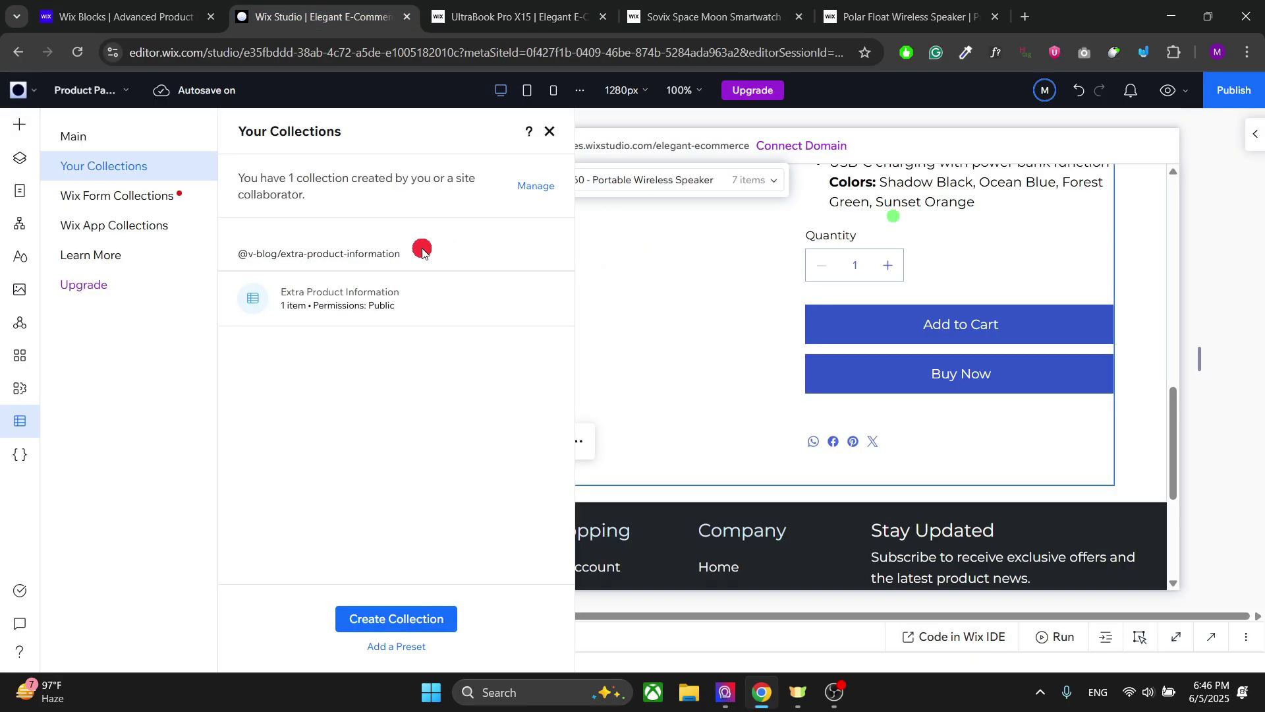
pyautogui.click(328, 288)
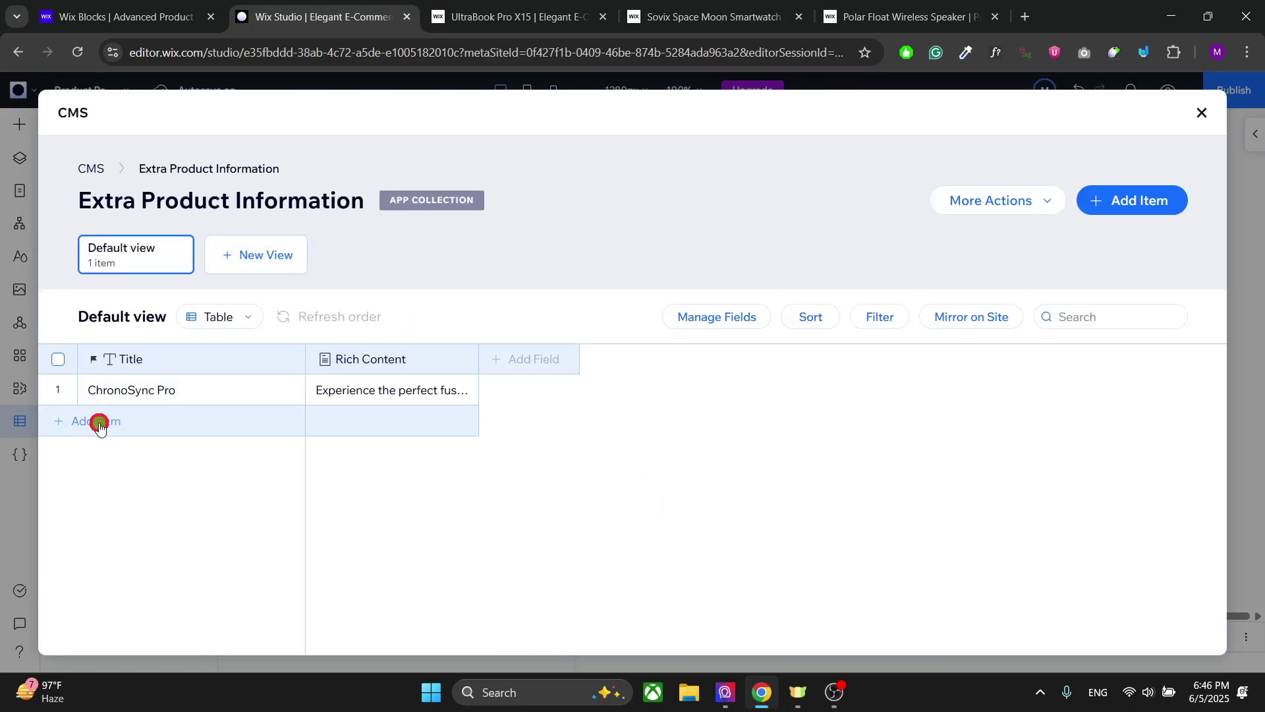
pyautogui.click(100, 427)
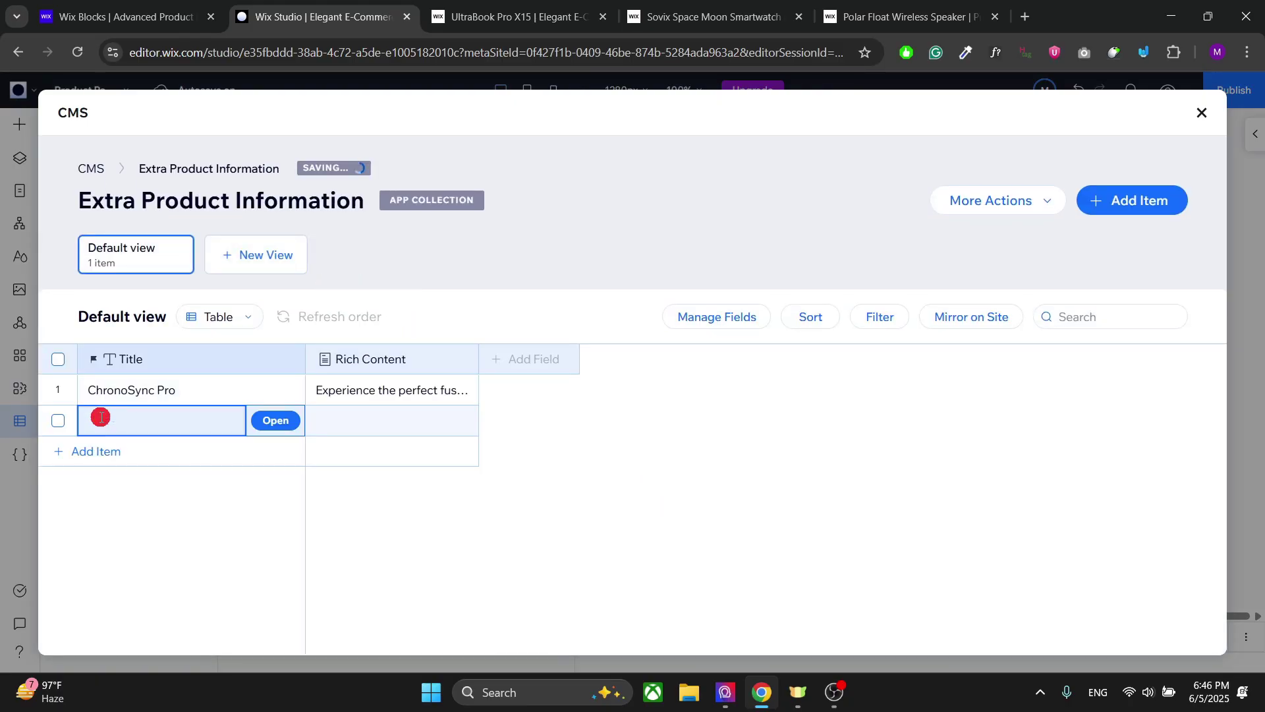
pyautogui.click(272, 419)
# Step: Paste 'UltraBook Pro X15' as the item title and expand the Rich Content field
pyautogui.hotkey('ctrl', 'v')
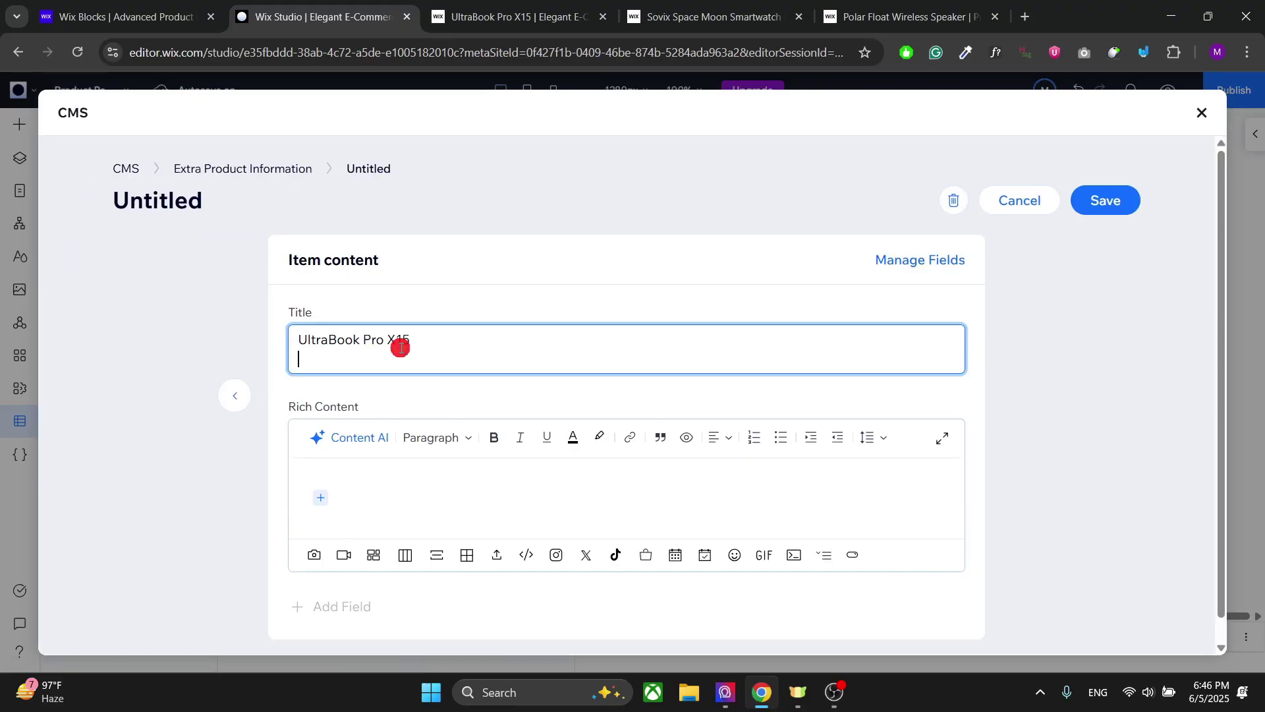
pyautogui.press('BackSpace')
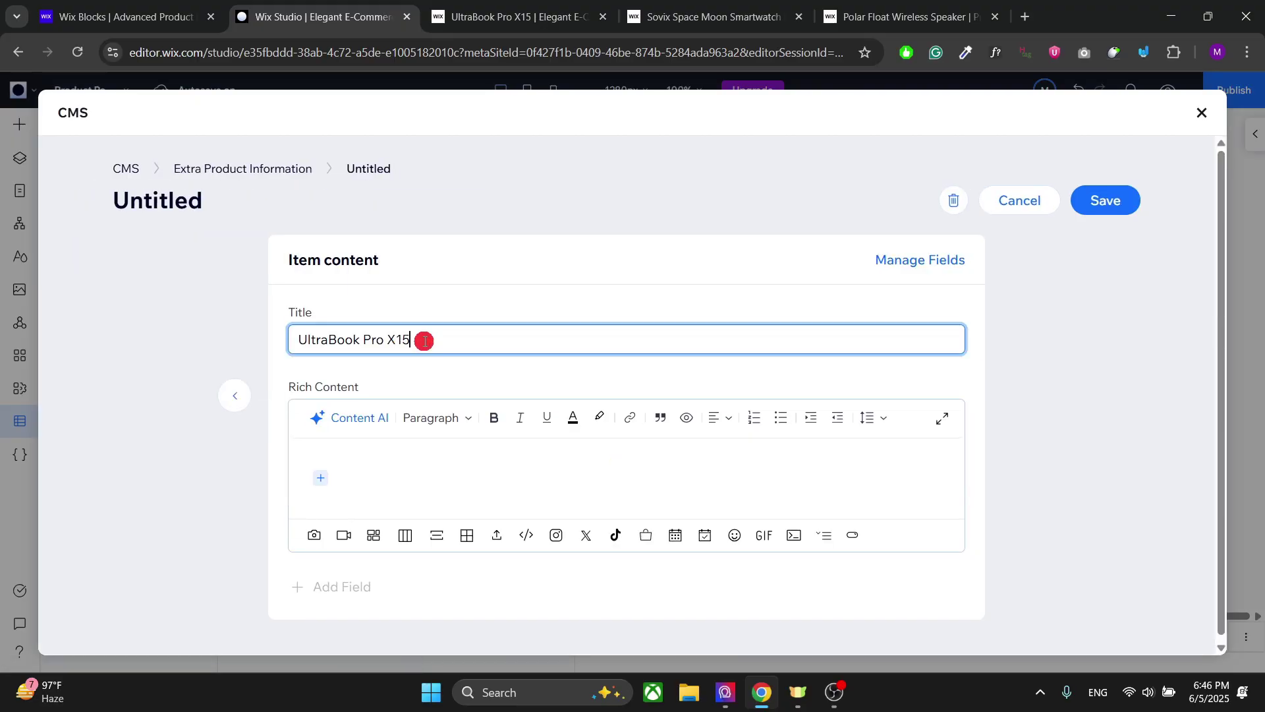
pyautogui.click(517, 17)
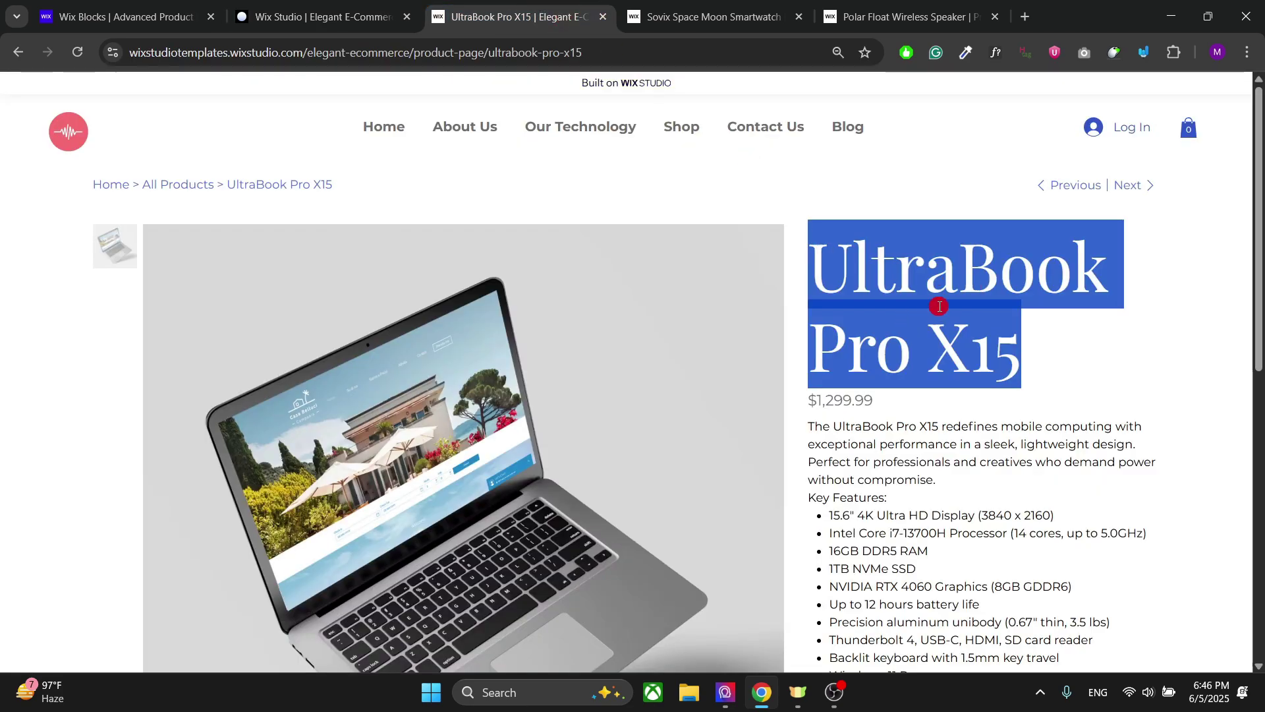
pyautogui.scroll(-2, 868, 458)
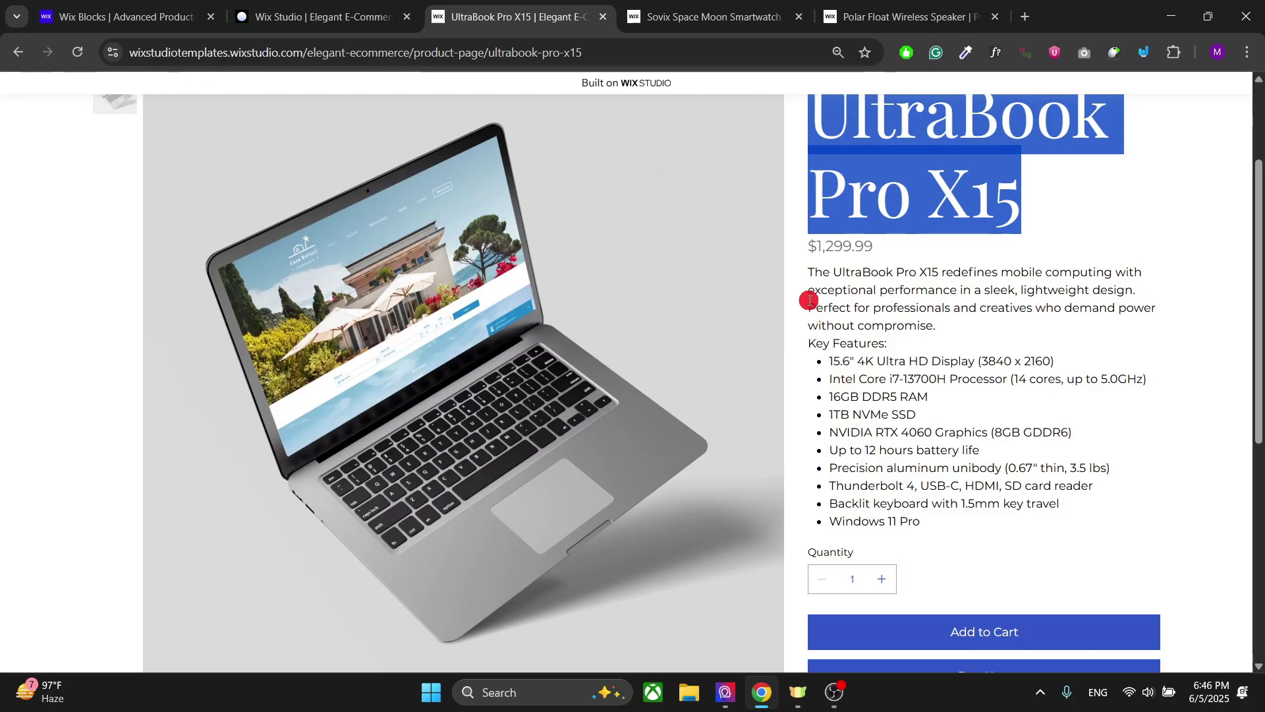
pyautogui.hotkey('ctrl', 'shift', 'Tab')
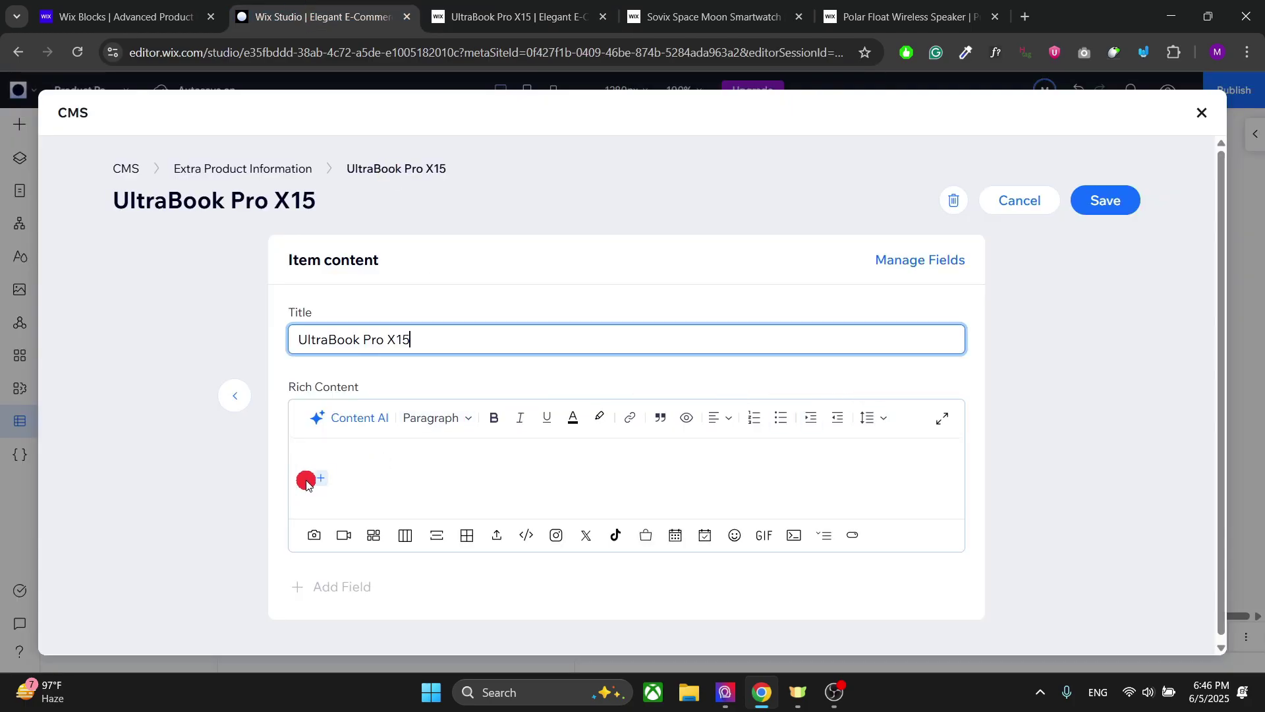
pyautogui.click(943, 421)
# Step: Use Content AI's AI Content Assistant to generate the laptop product description
pyautogui.click(377, 203)
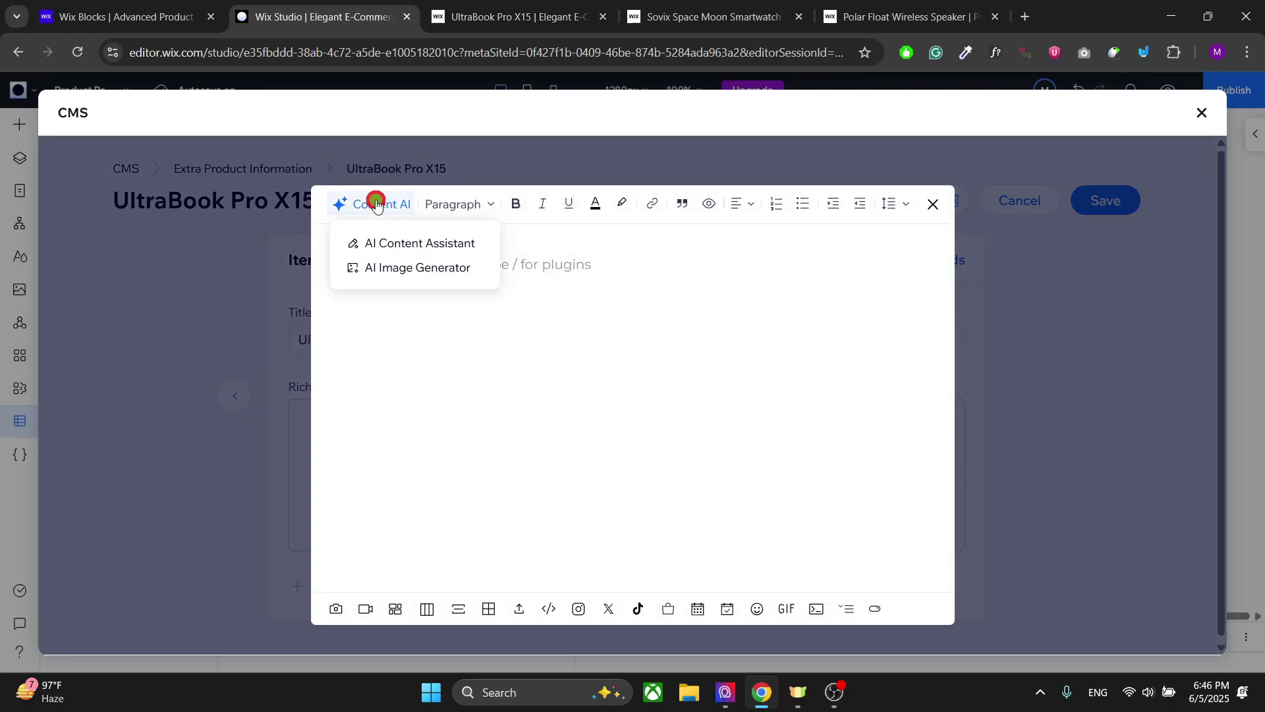
pyautogui.click(421, 243)
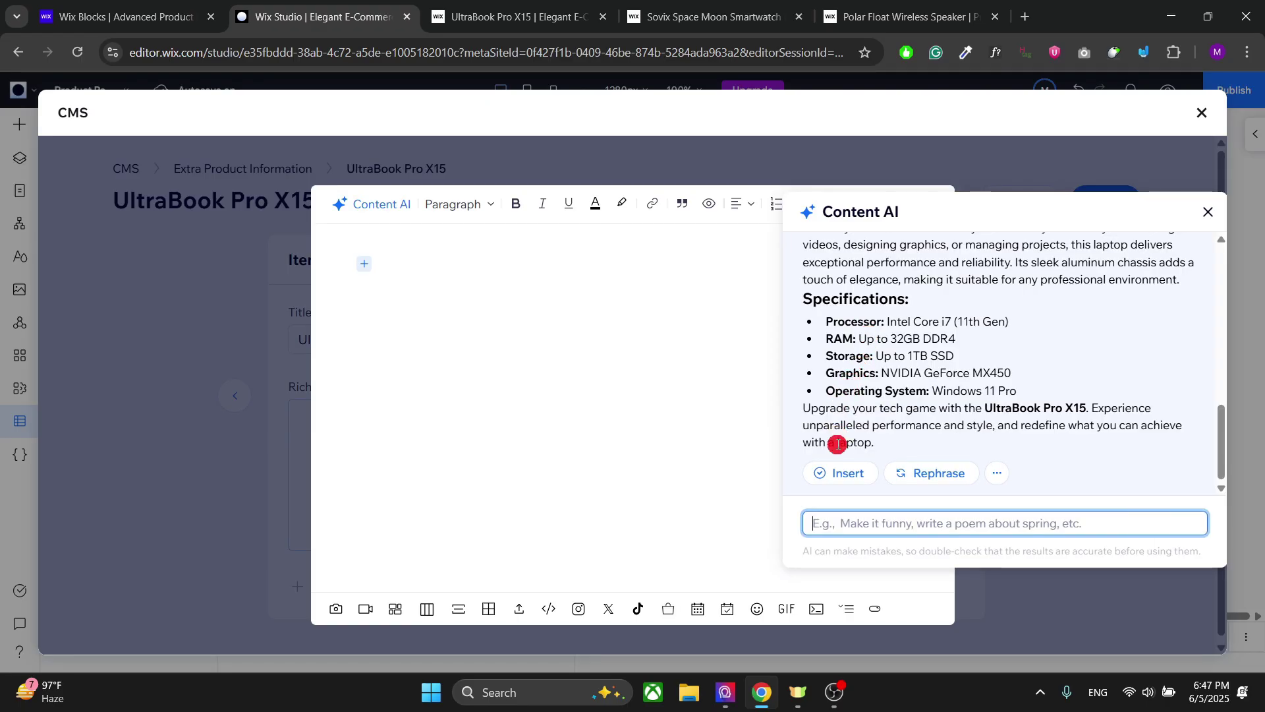
pyautogui.scroll(10, 879, 384)
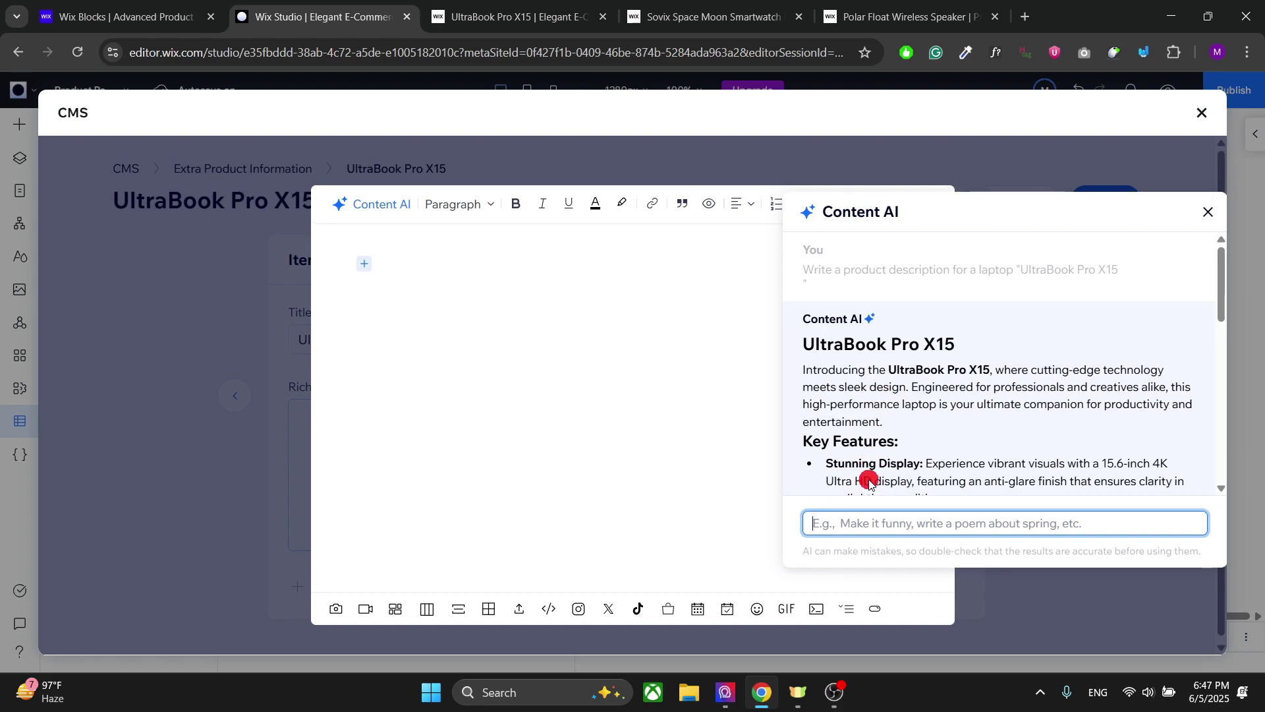
pyautogui.scroll(-10, 856, 428)
# Step: Insert the AI-generated description, then add blank lines after the 'entertainment.' intro paragraph
pyautogui.click(839, 474)
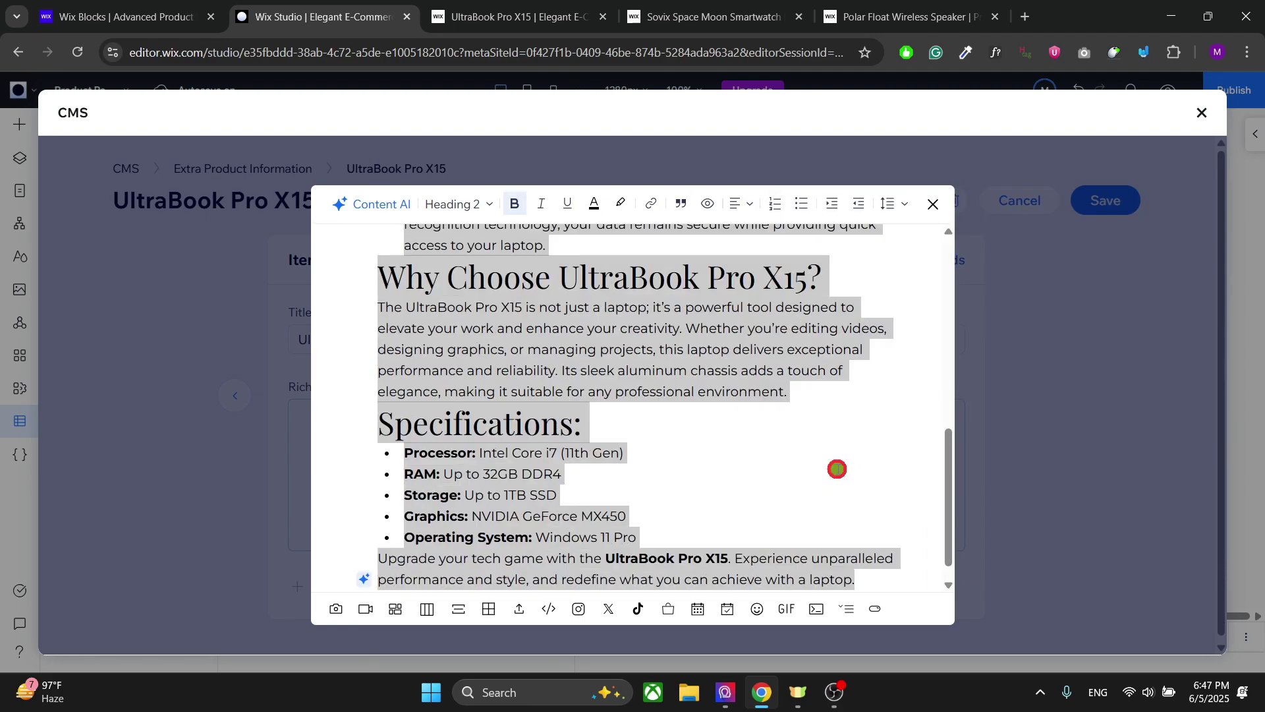
pyautogui.scroll(10, 638, 422)
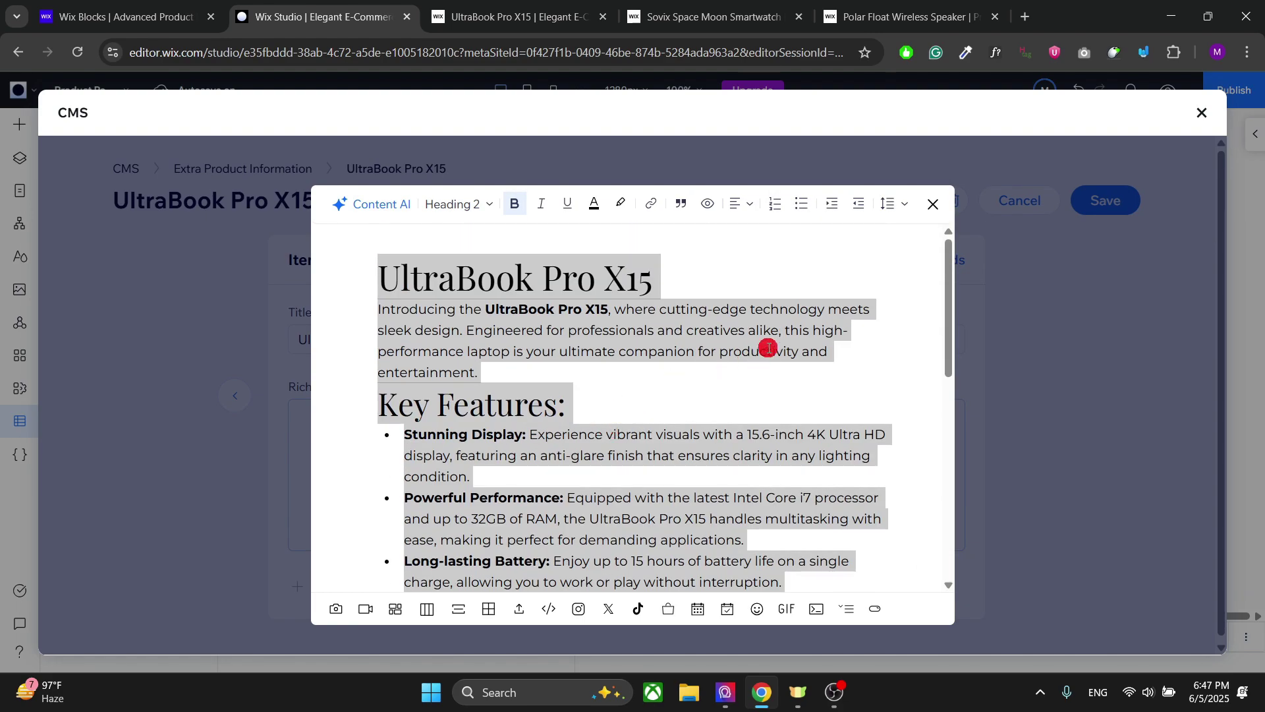
pyautogui.click(647, 371)
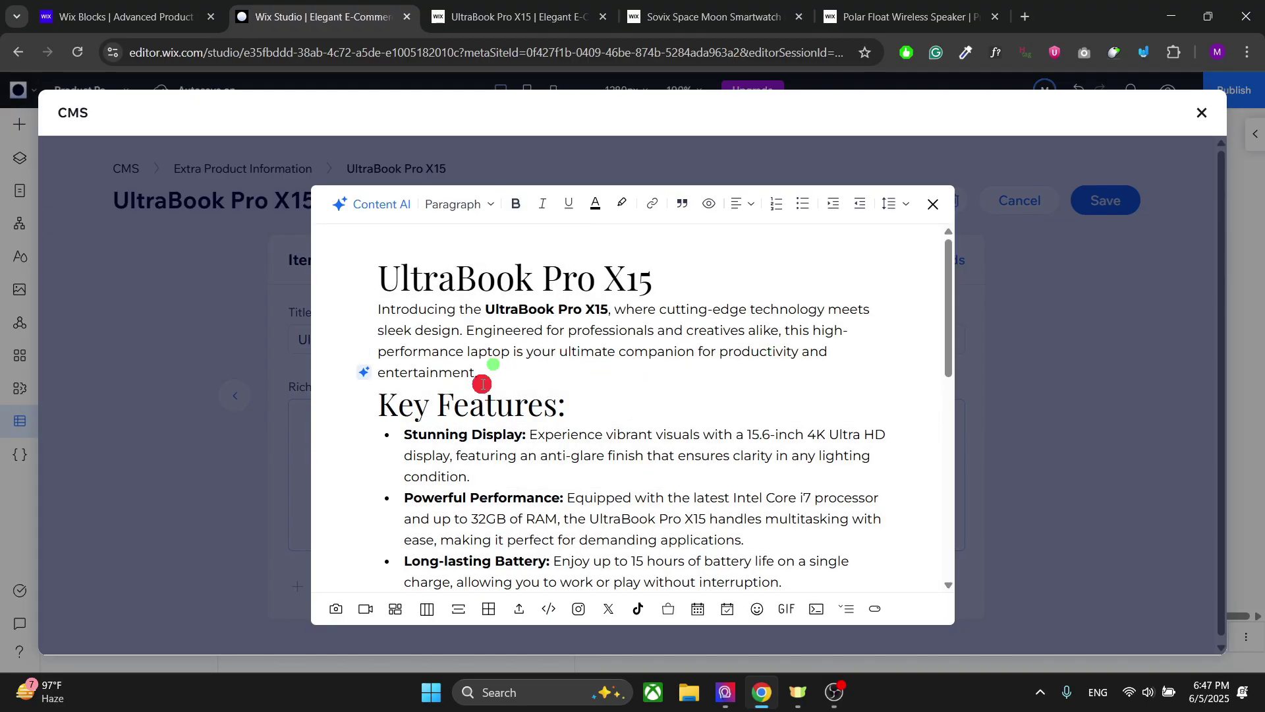
pyautogui.press('Return')
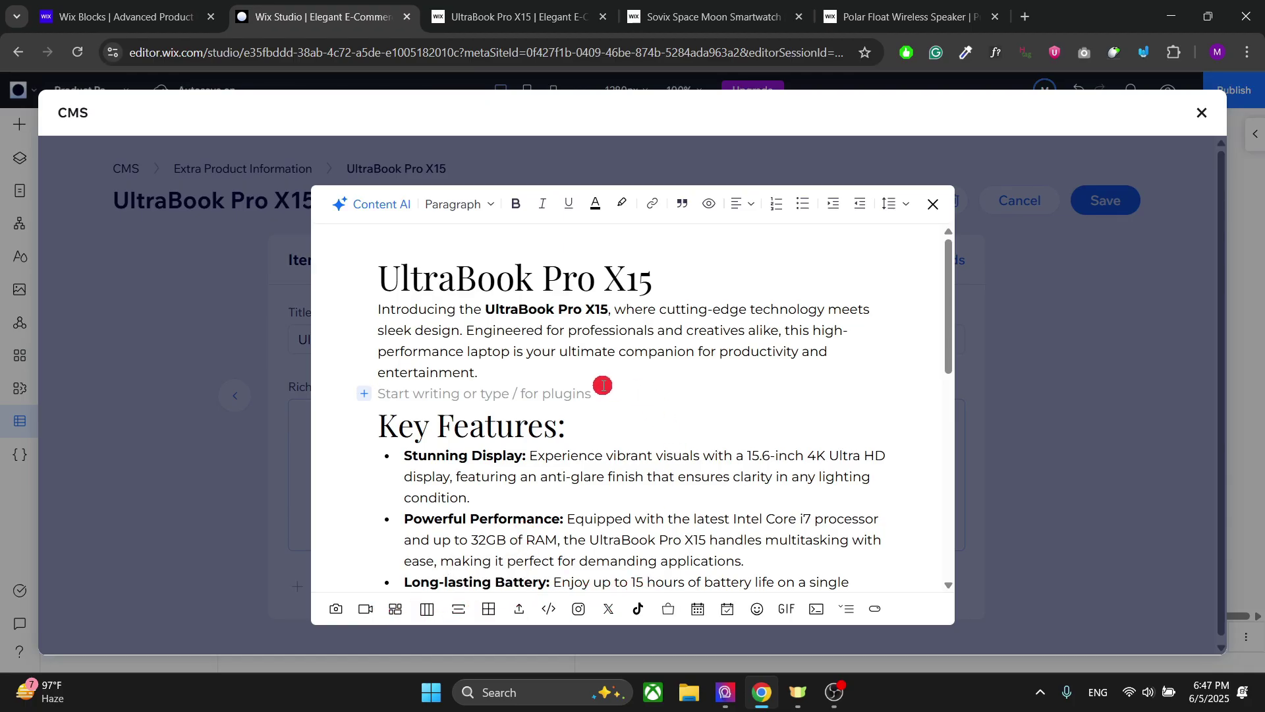
pyautogui.scroll(-2, 663, 532)
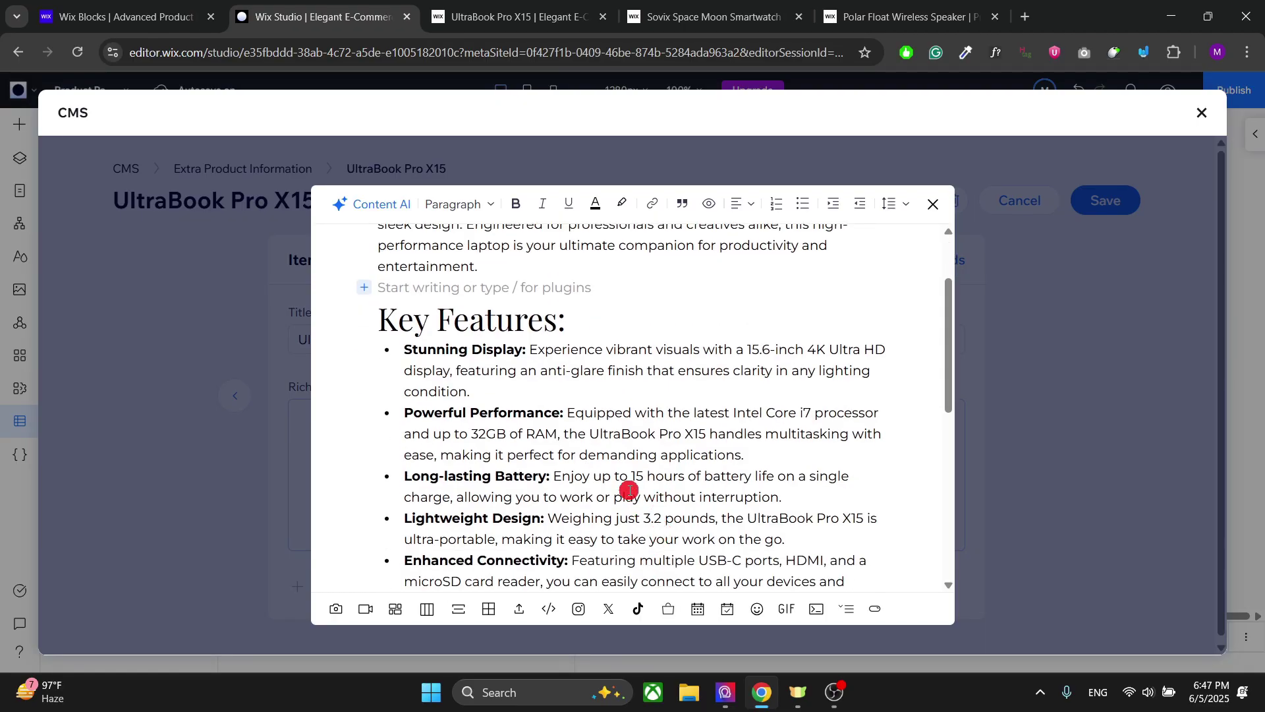
pyautogui.scroll(1, 629, 490)
pyautogui.press('Return')
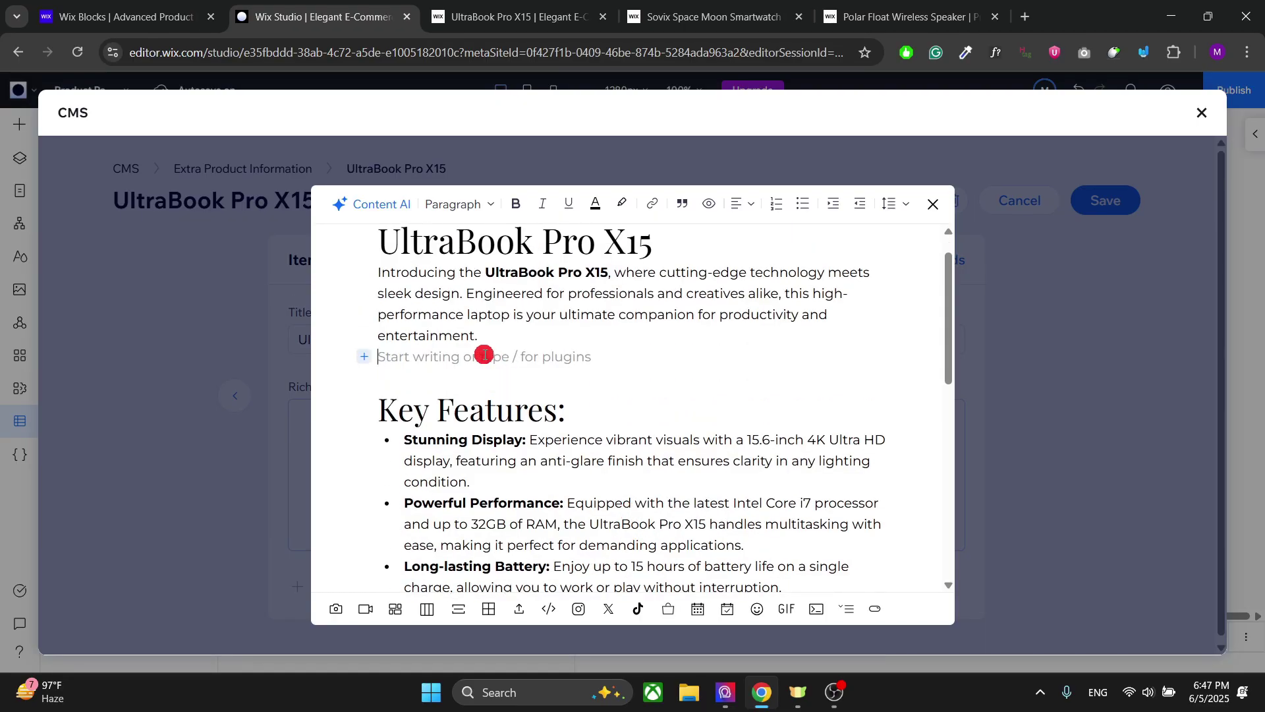
# Step: Embed the BassBoost 360 - Portable Wireless Speaker store product card below the intro
pyautogui.click(667, 608)
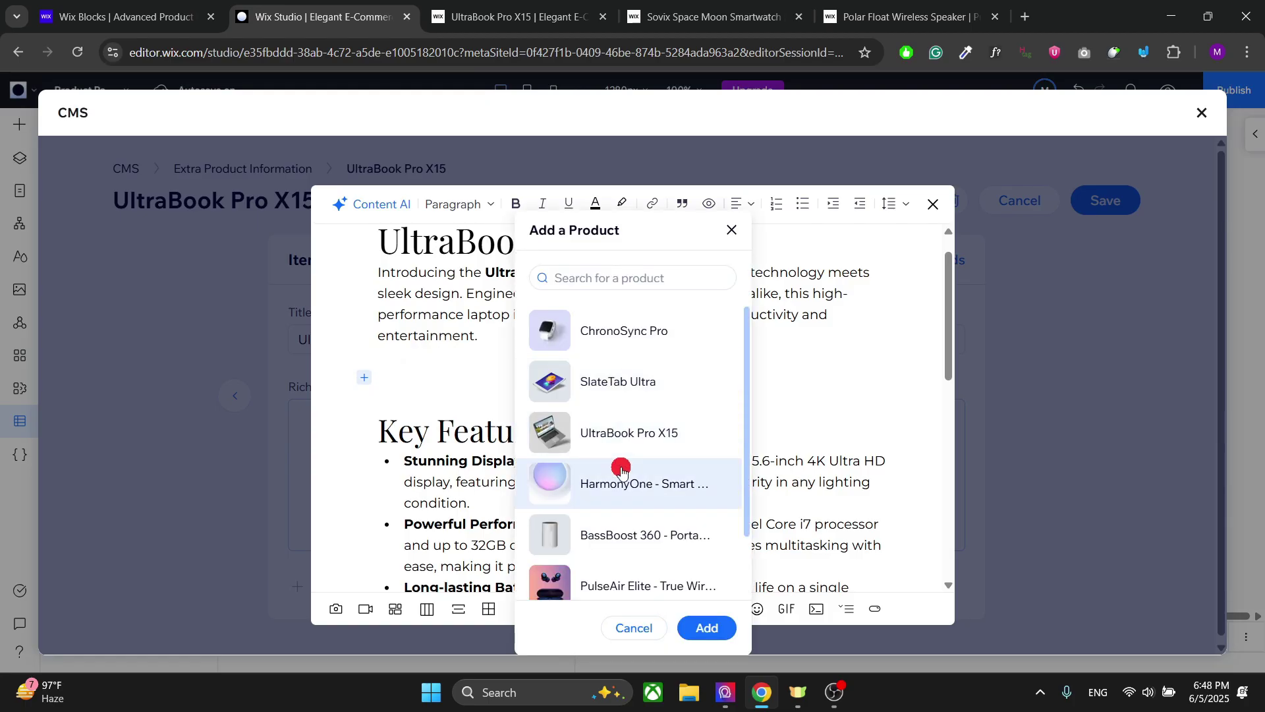
pyautogui.scroll(-1, 618, 460)
pyautogui.click(622, 521)
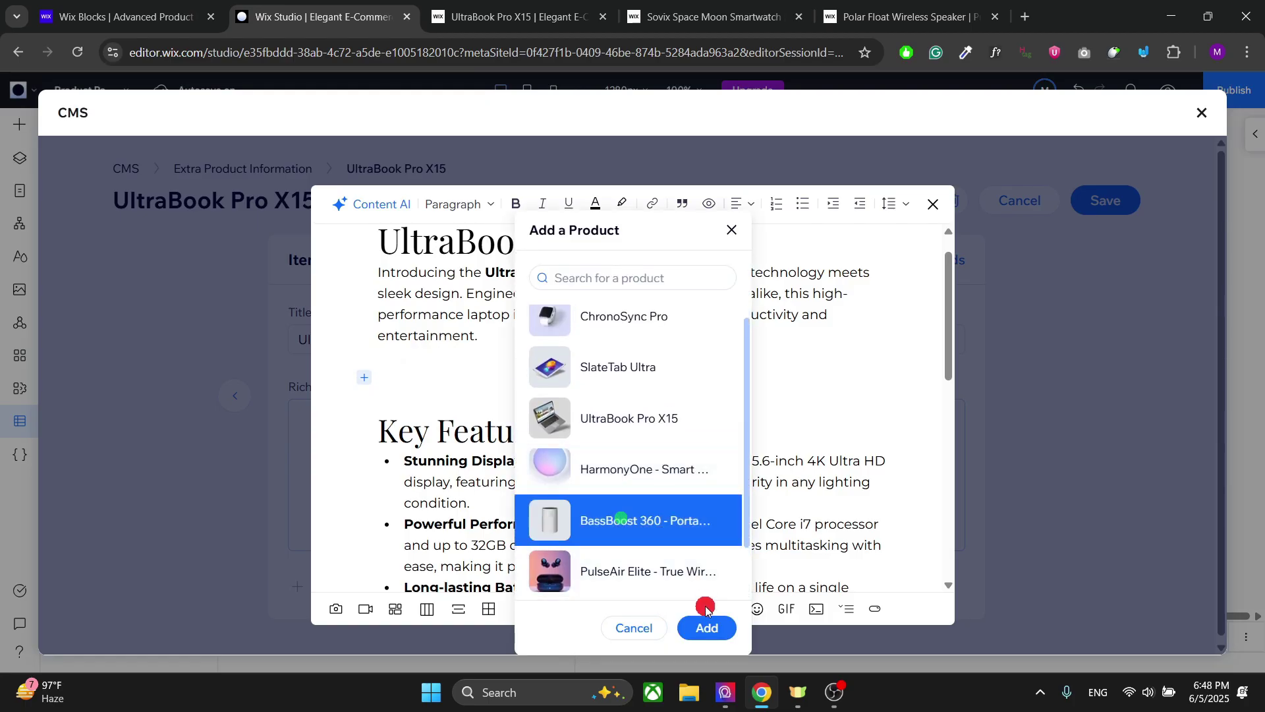
pyautogui.click(707, 626)
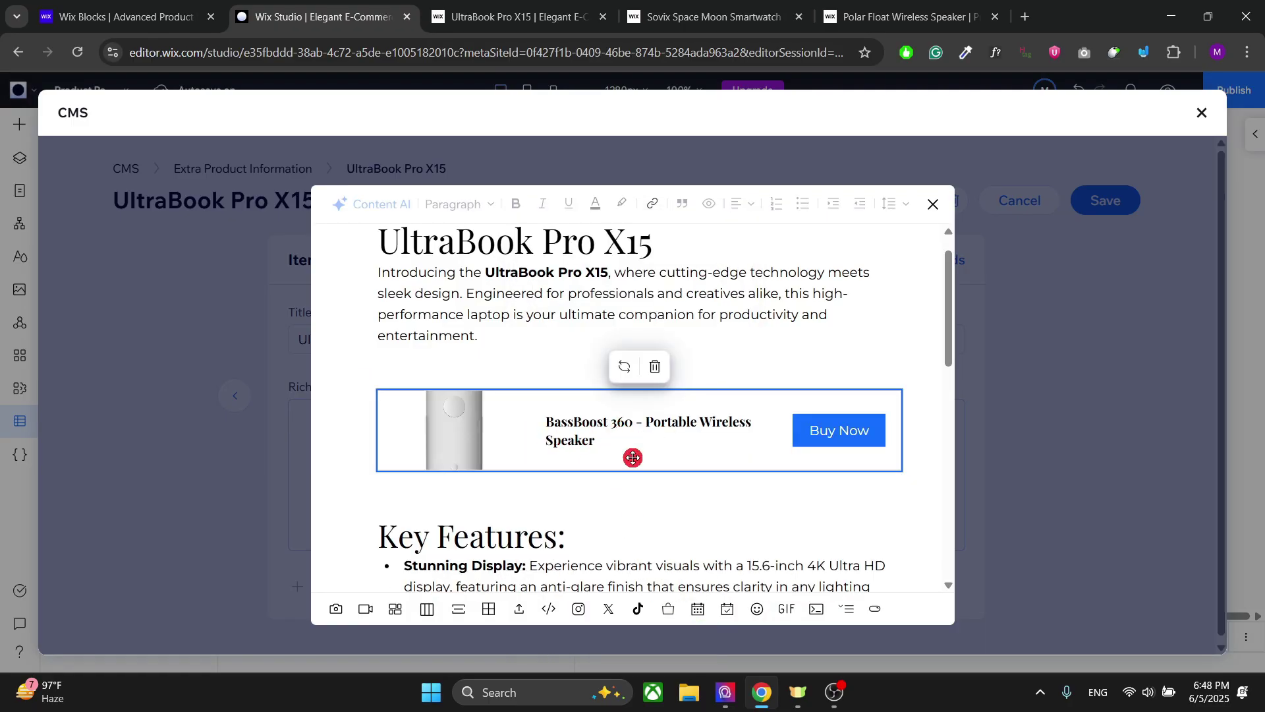
pyautogui.scroll(-3, 524, 369)
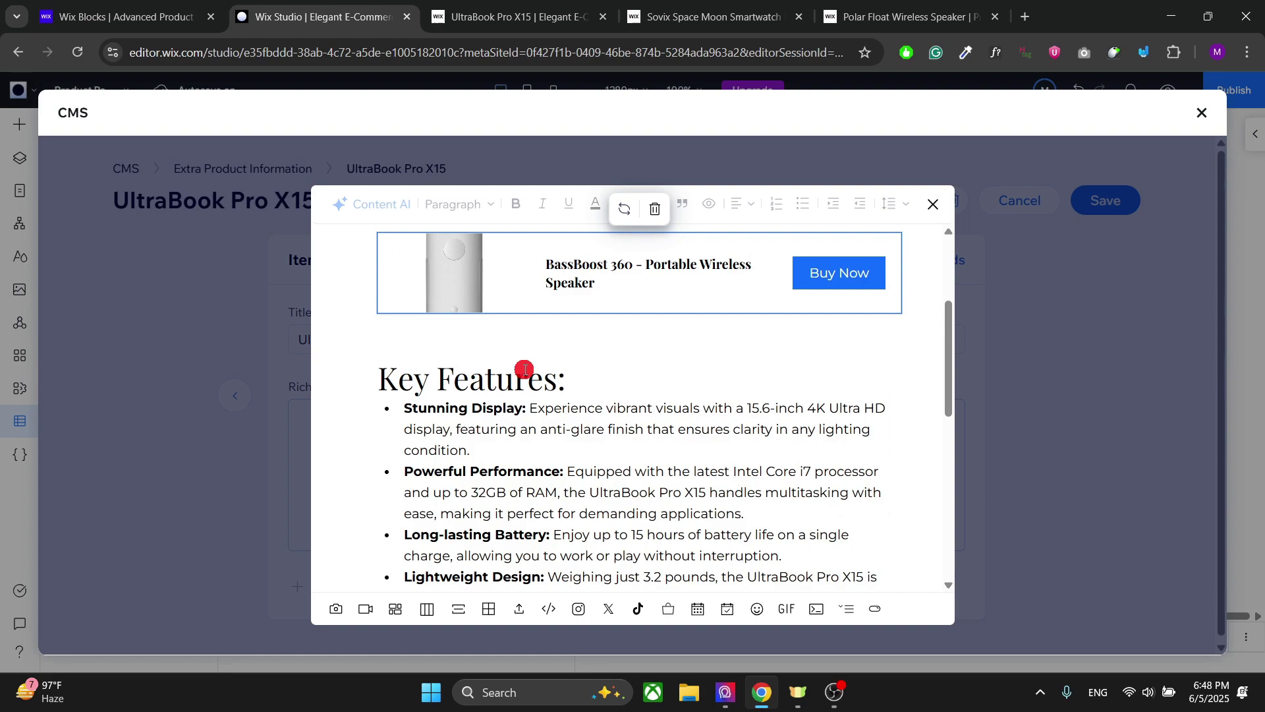
pyautogui.scroll(3, 524, 369)
pyautogui.click(422, 394)
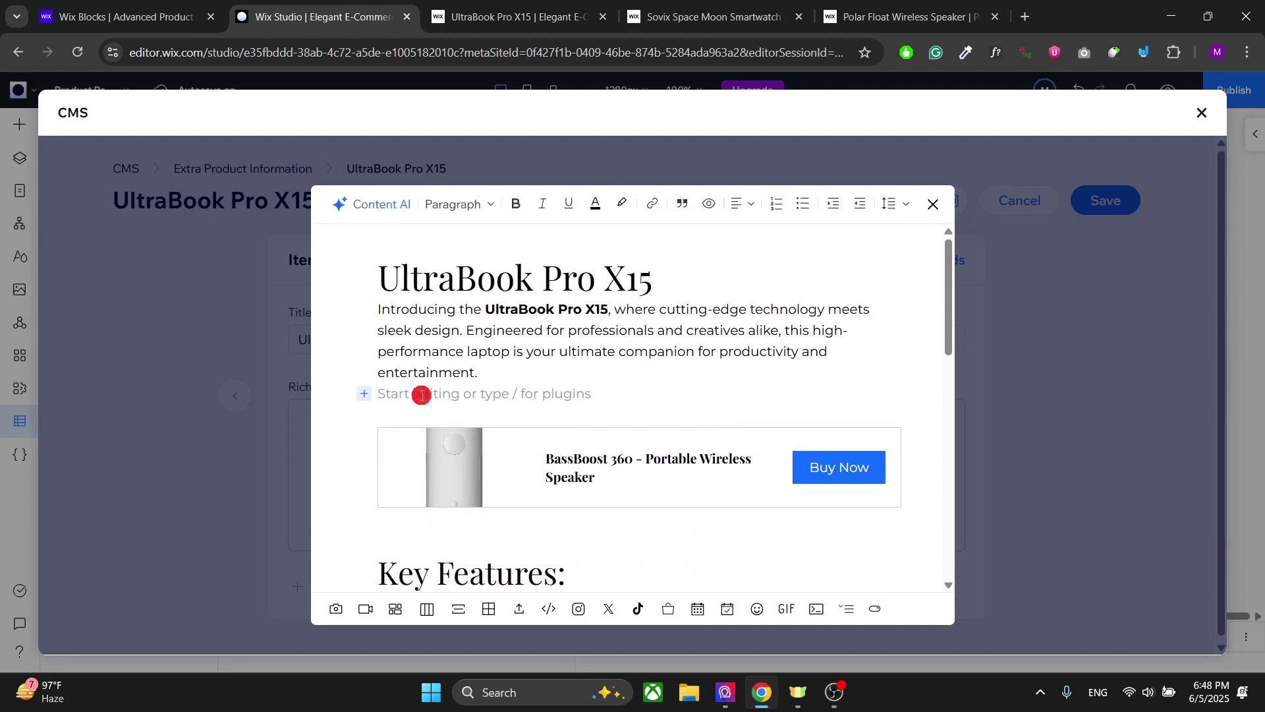
pyautogui.click(700, 612)
pyautogui.click(736, 228)
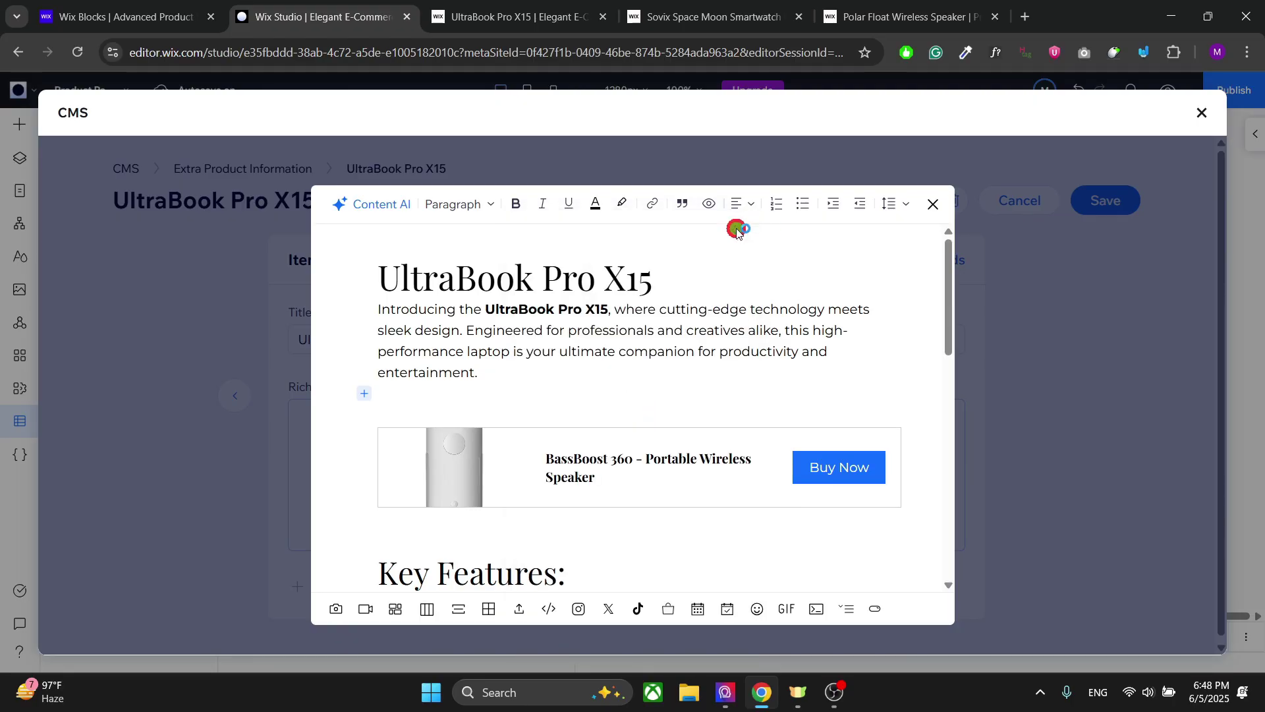
pyautogui.click(727, 611)
pyautogui.click(875, 608)
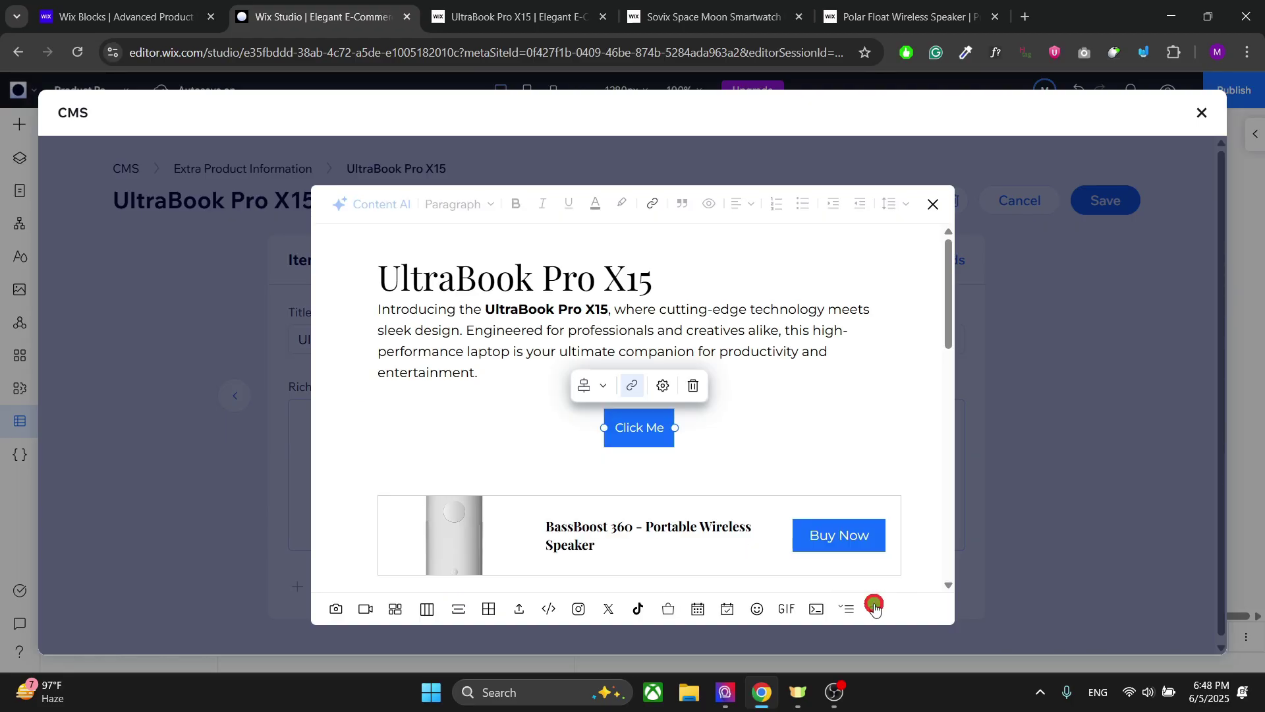
pyautogui.click(690, 386)
pyautogui.scroll(-3, 692, 382)
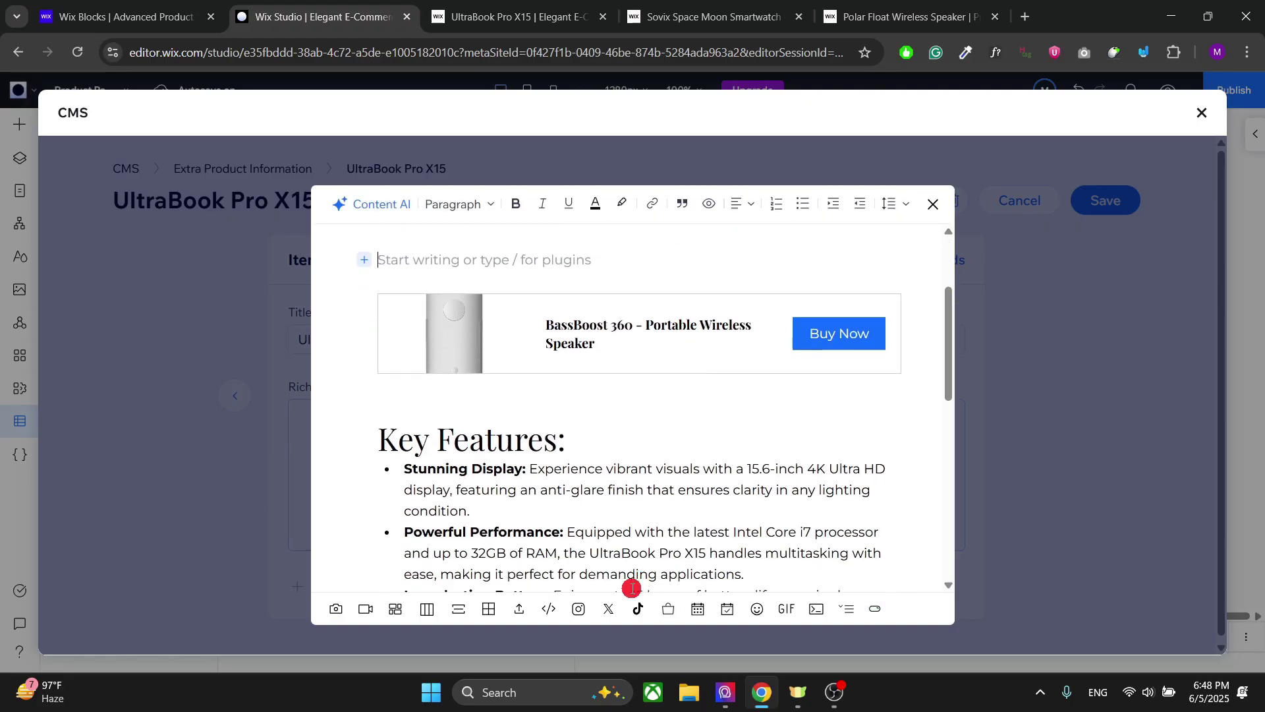
pyautogui.scroll(2, 555, 555)
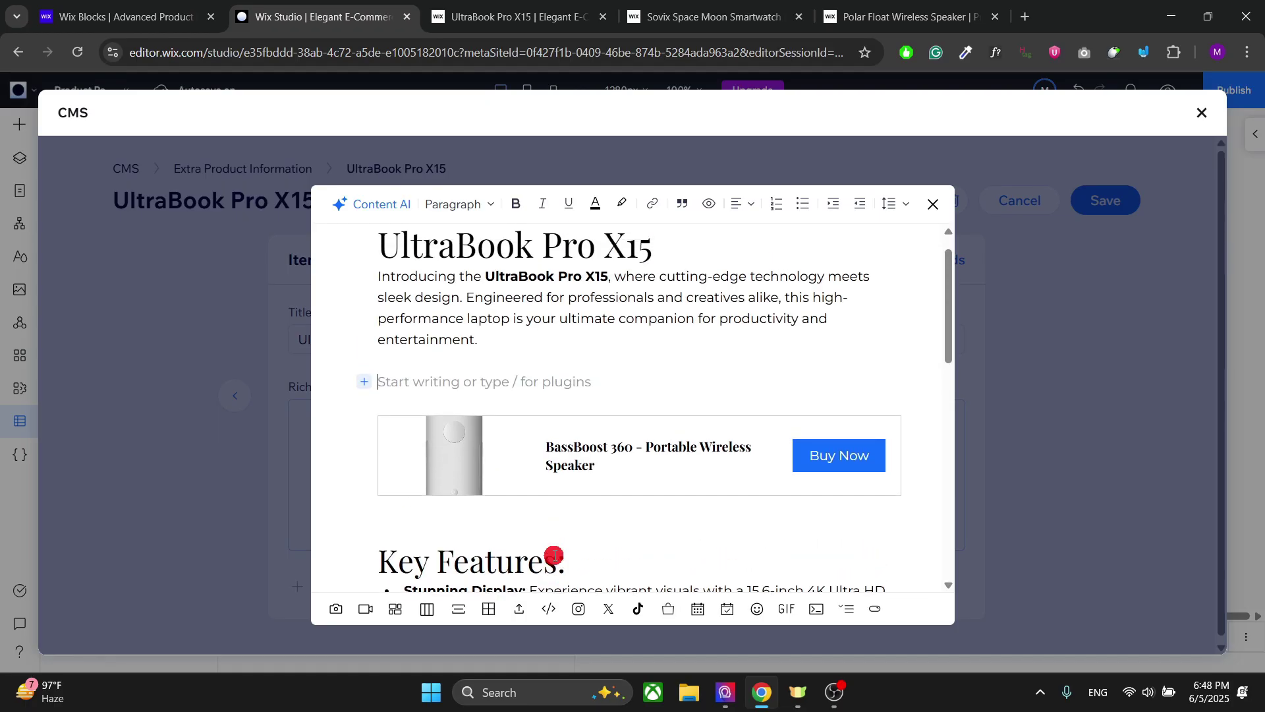
pyautogui.click(519, 609)
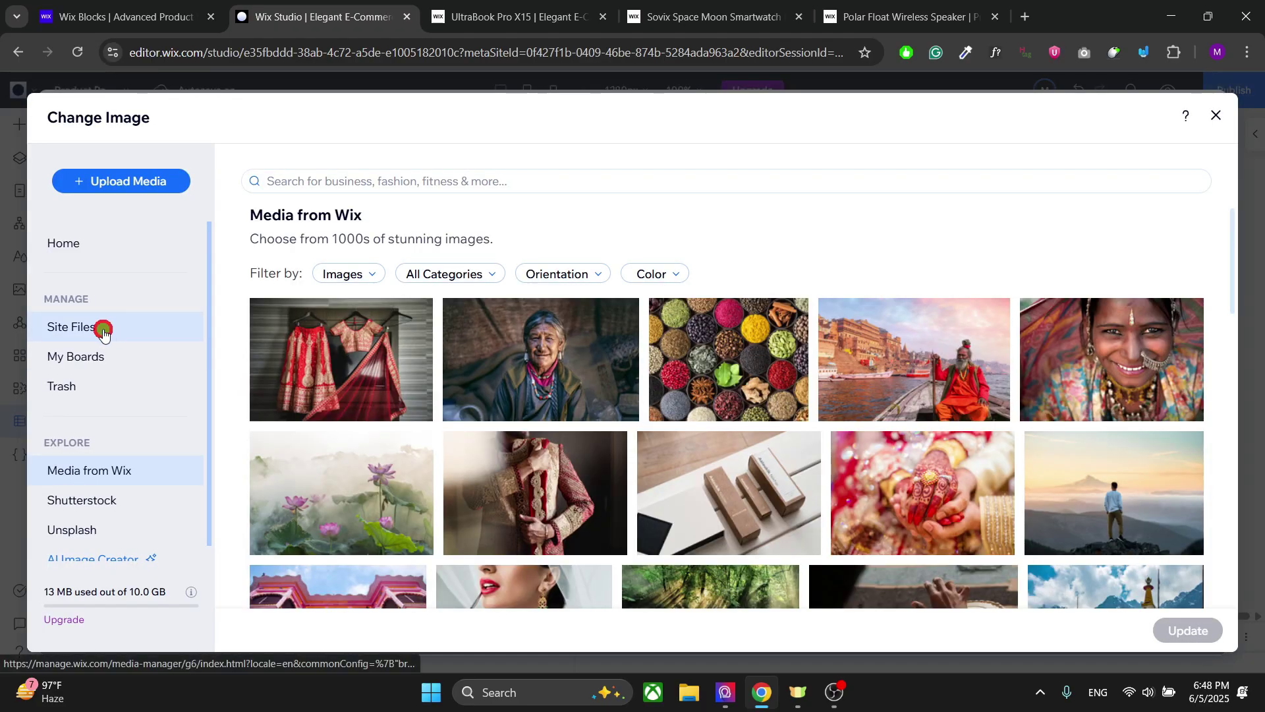
pyautogui.click(100, 326)
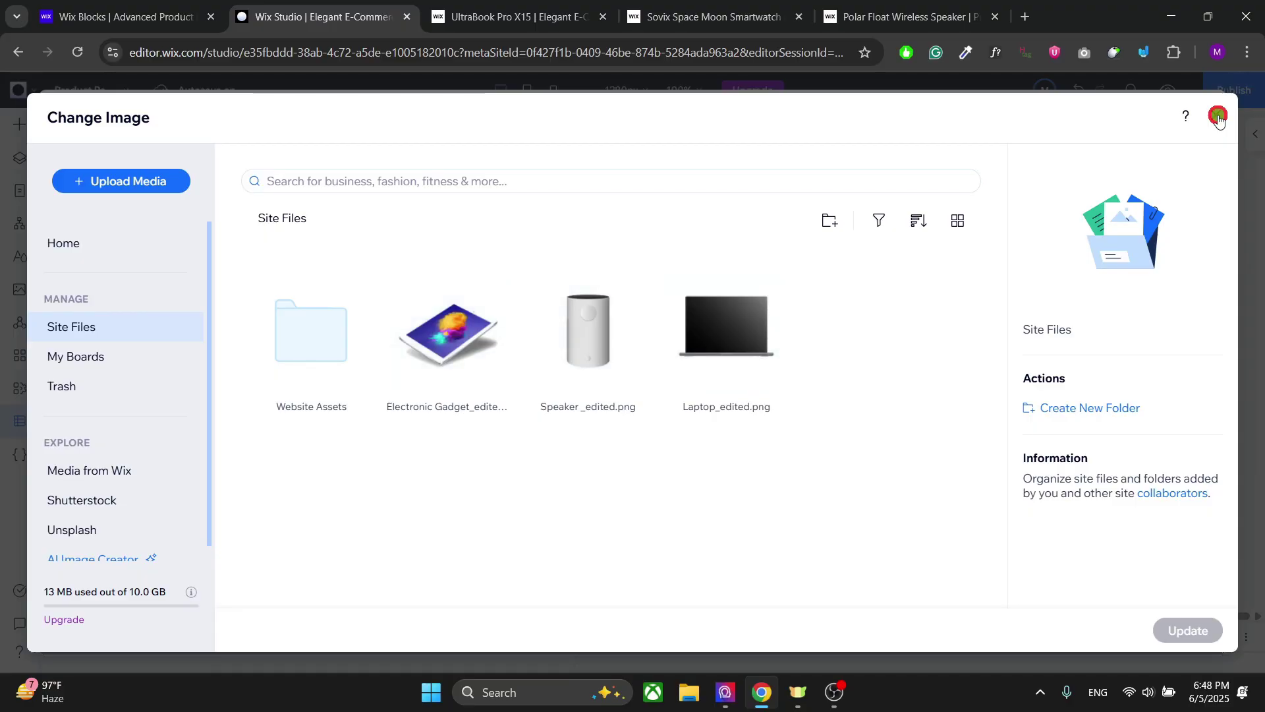
pyautogui.click(1220, 117)
pyautogui.scroll(-4, 589, 416)
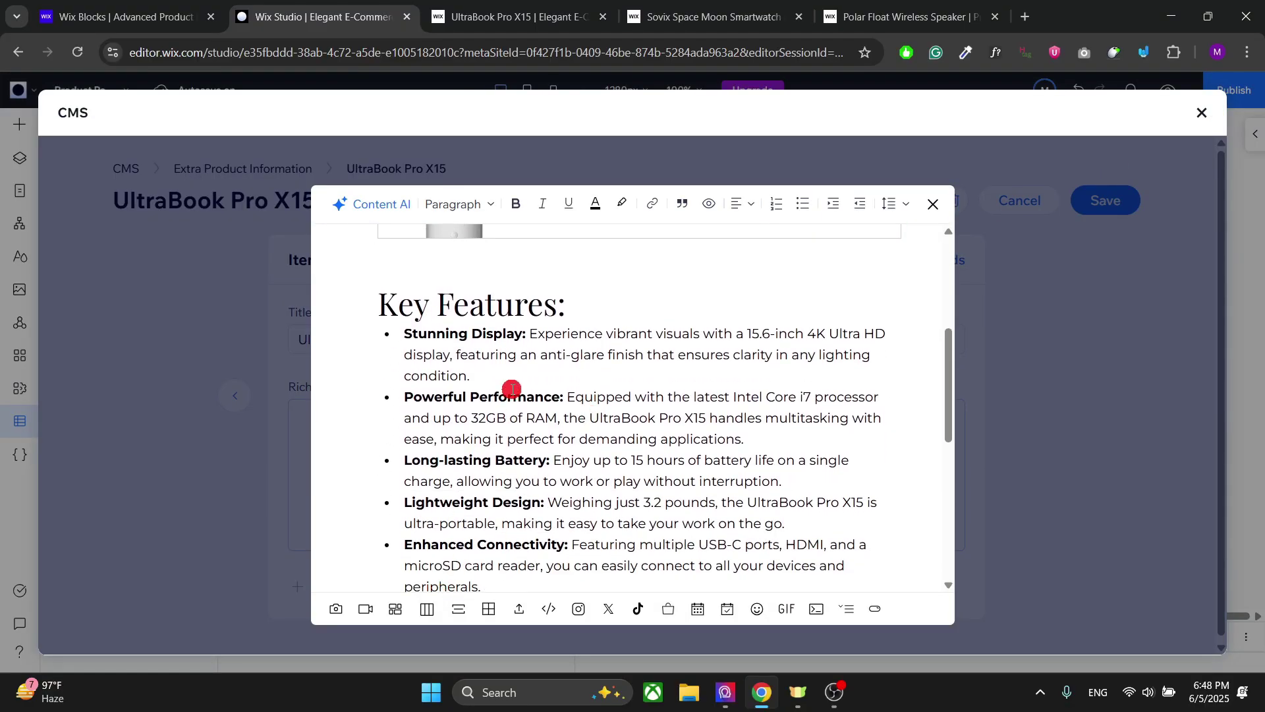
pyautogui.scroll(4, 513, 389)
# Step: Insert a 2 Columns layout on the empty line above the BassBoost card
pyautogui.click(400, 371)
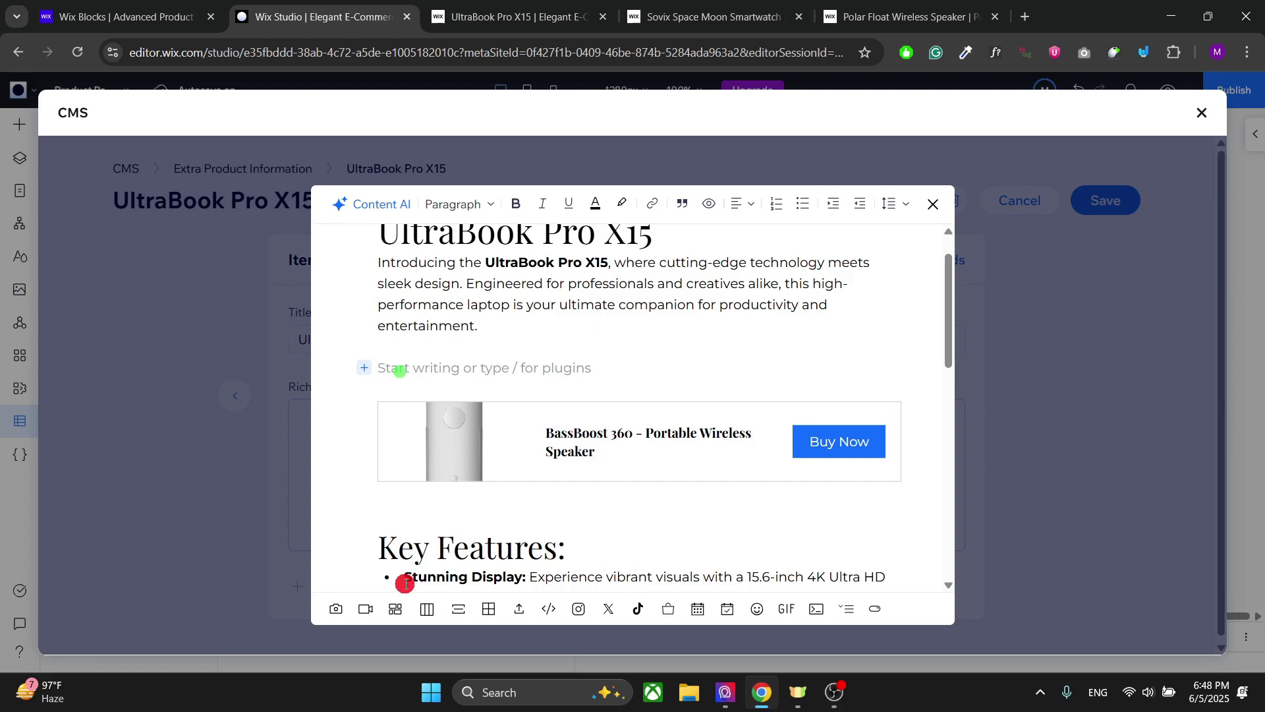
pyautogui.click(422, 611)
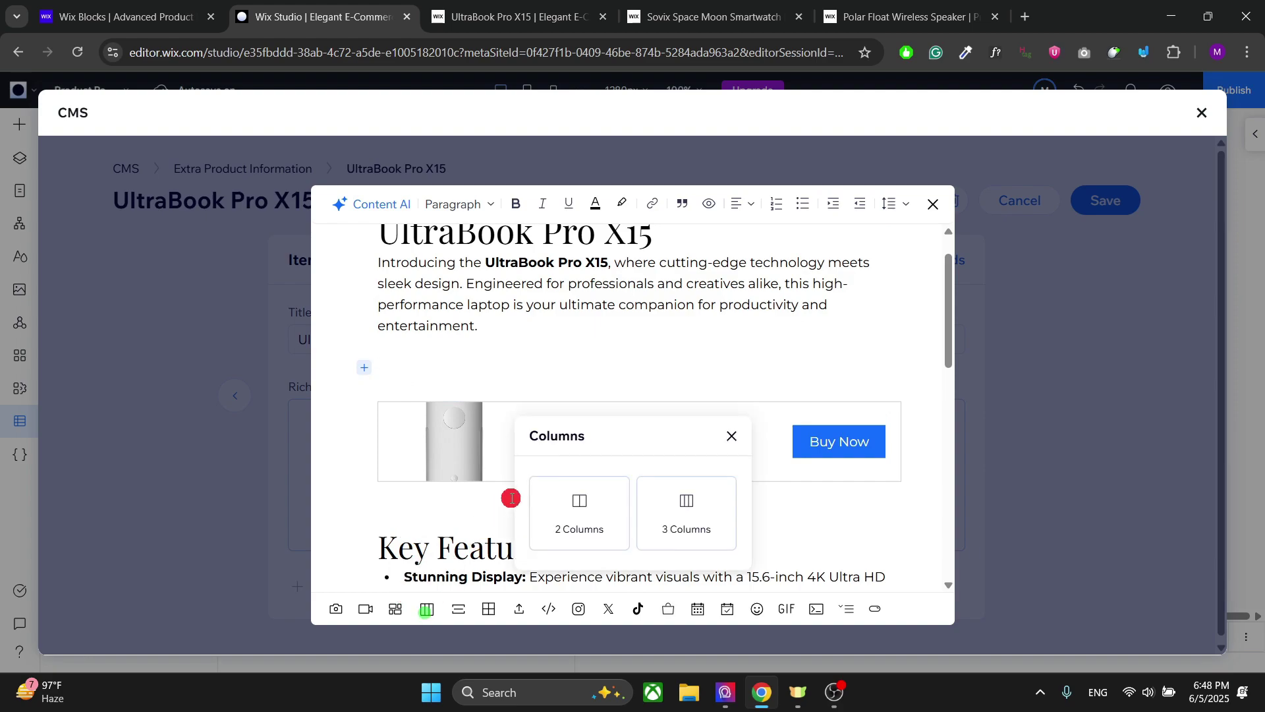
pyautogui.click(579, 505)
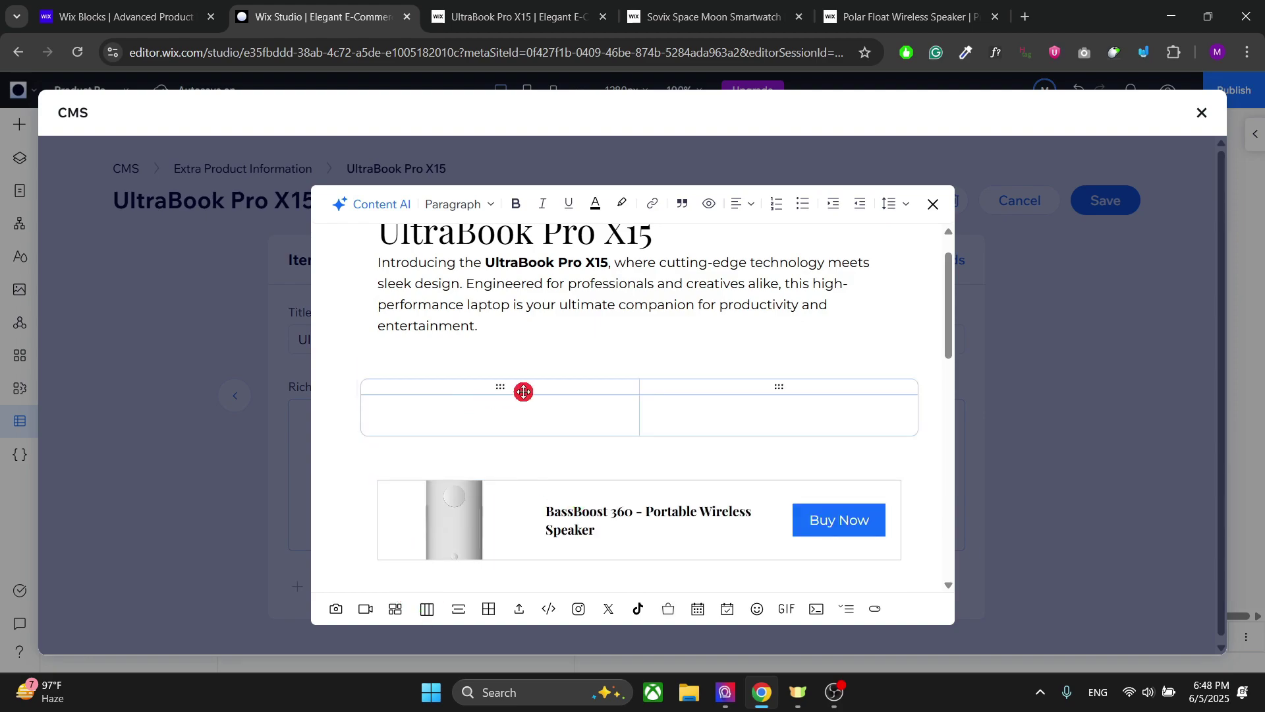
# Step: Detach the live UltraBook Pro X15 page tab into its own window, then reattach it
pyautogui.moveTo(519, 17); pyautogui.dragTo(561, 472)
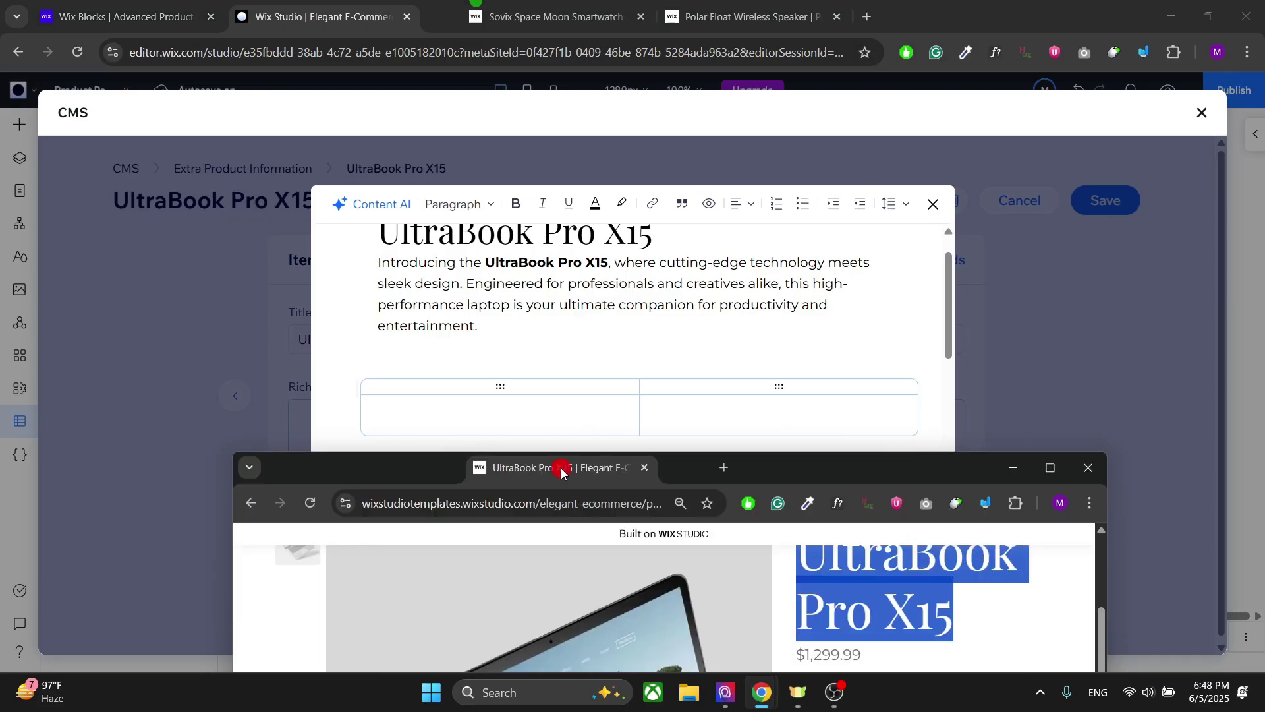
pyautogui.click(331, 432)
pyautogui.moveTo(317, 469); pyautogui.dragTo(514, 16)
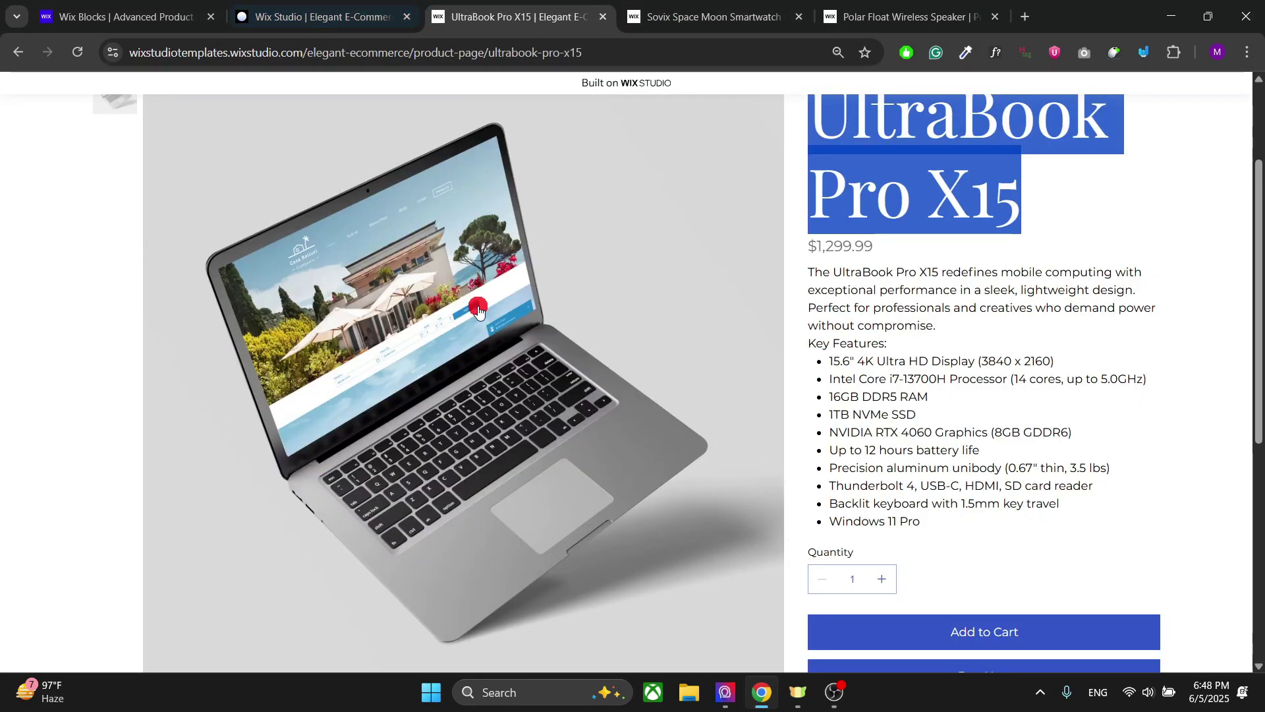
pyautogui.scroll(-10, 479, 310)
pyautogui.scroll(10, 476, 264)
pyautogui.click(665, 8)
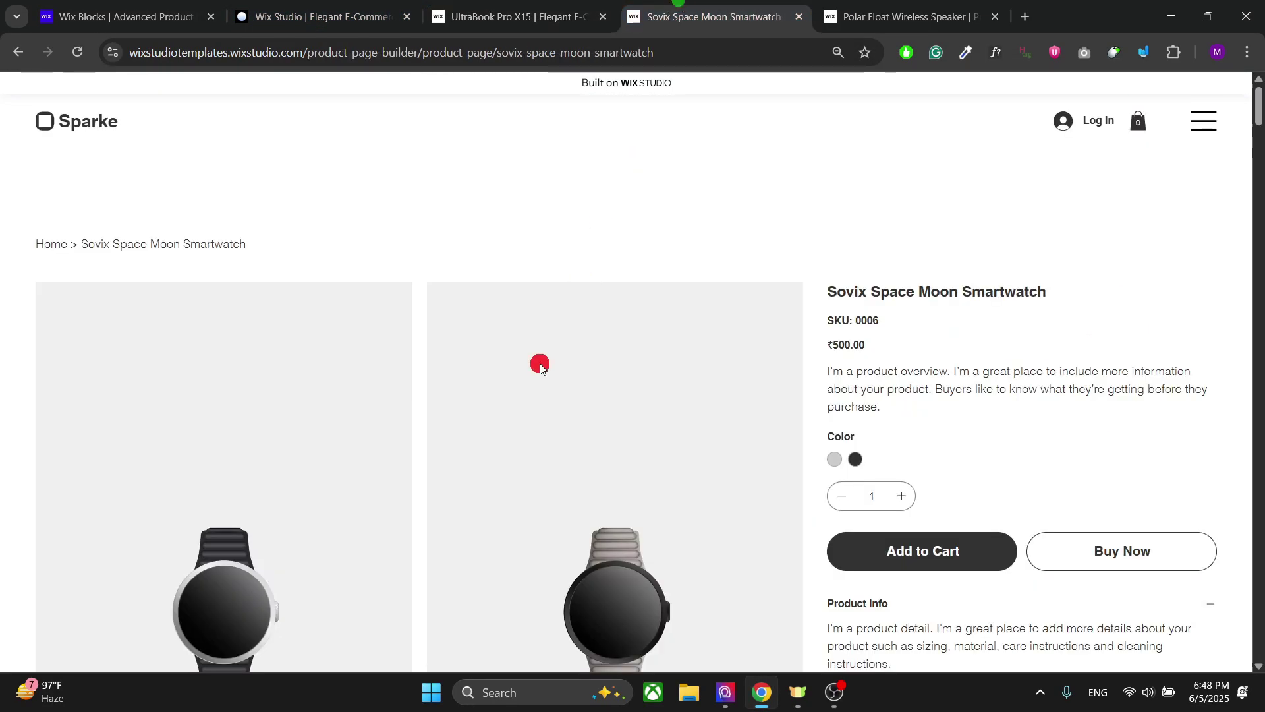
pyautogui.scroll(-10, 540, 362)
pyautogui.scroll(-15, 93, 433)
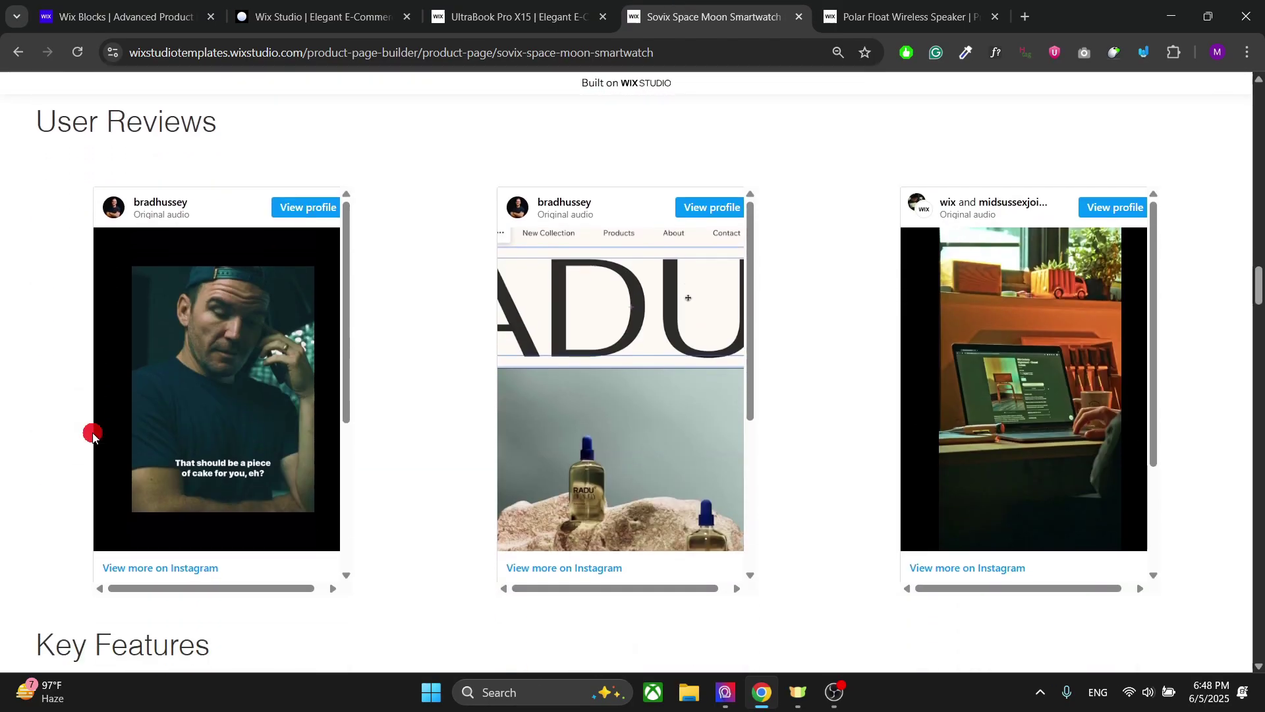
pyautogui.scroll(2, 91, 432)
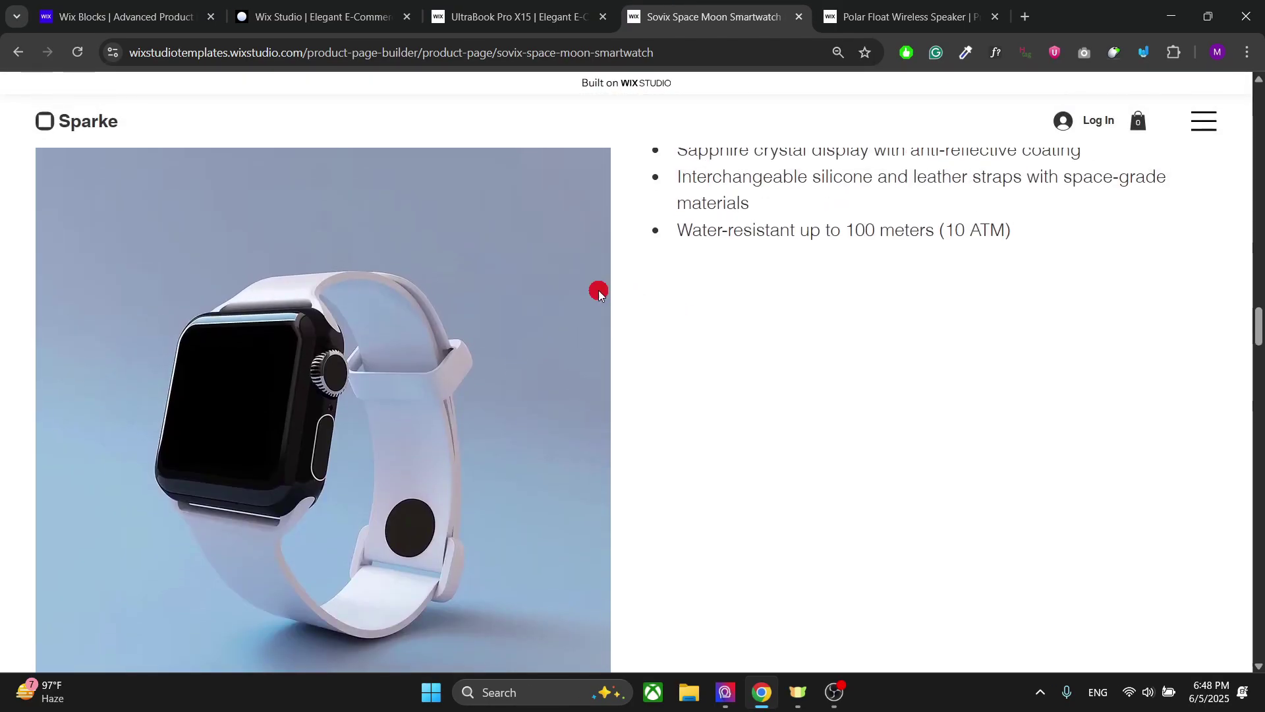
pyautogui.scroll(4, 686, 221)
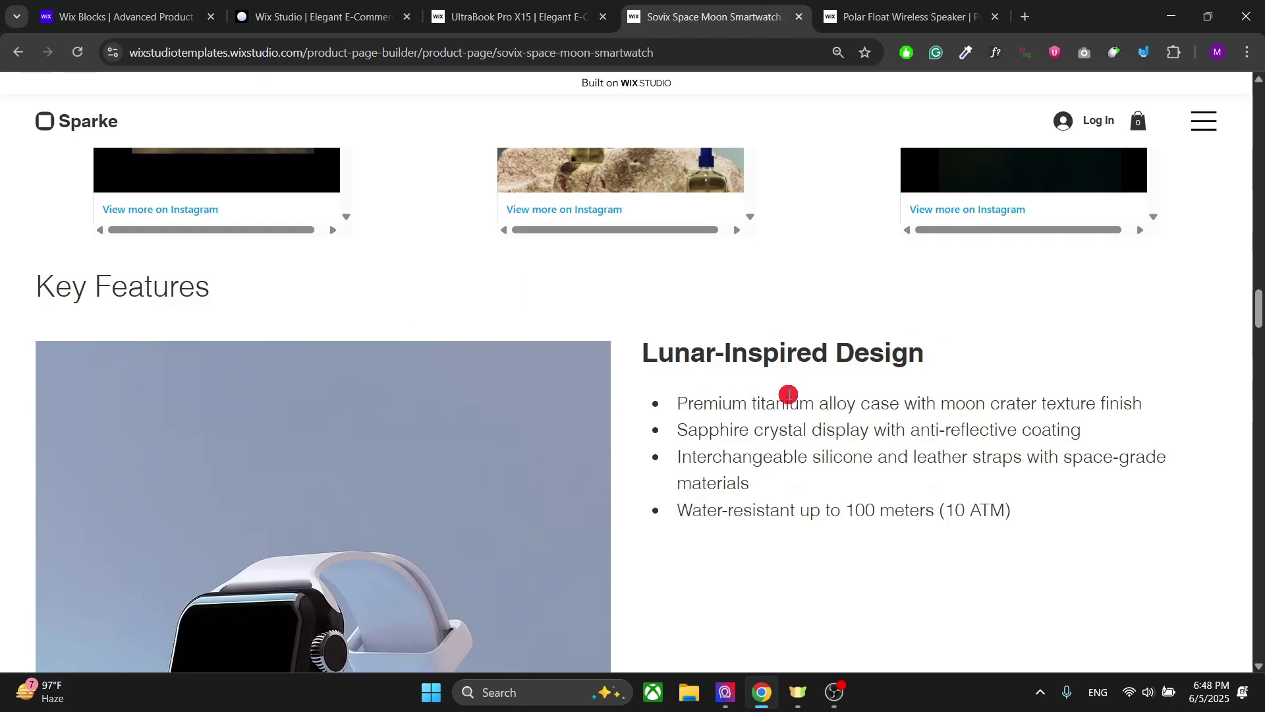
pyautogui.scroll(-20, 752, 429)
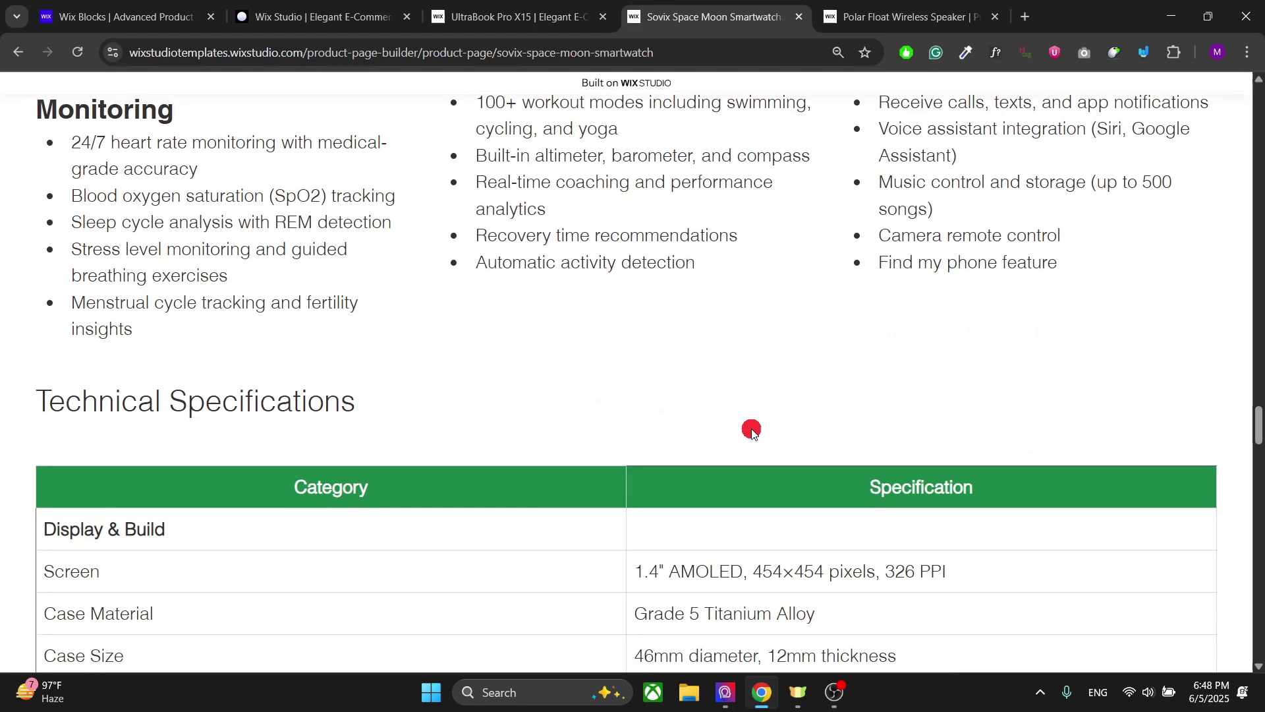
pyautogui.scroll(20, 752, 430)
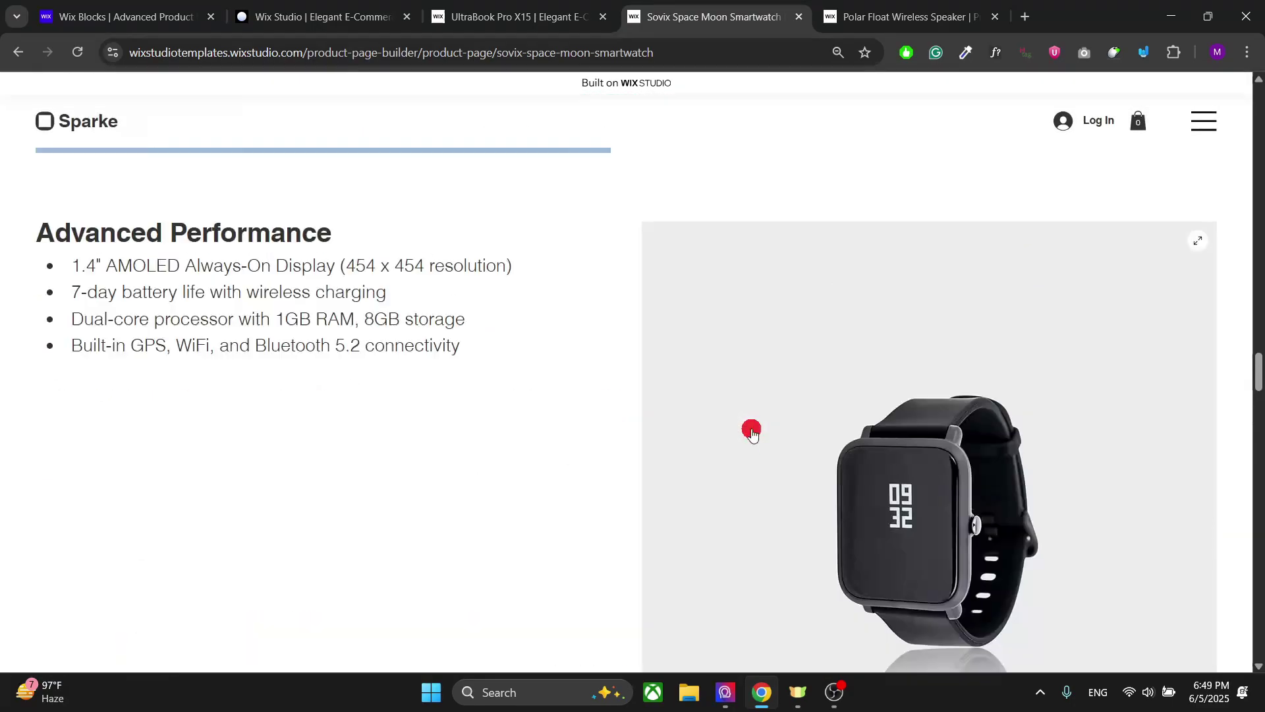
pyautogui.scroll(3, 752, 430)
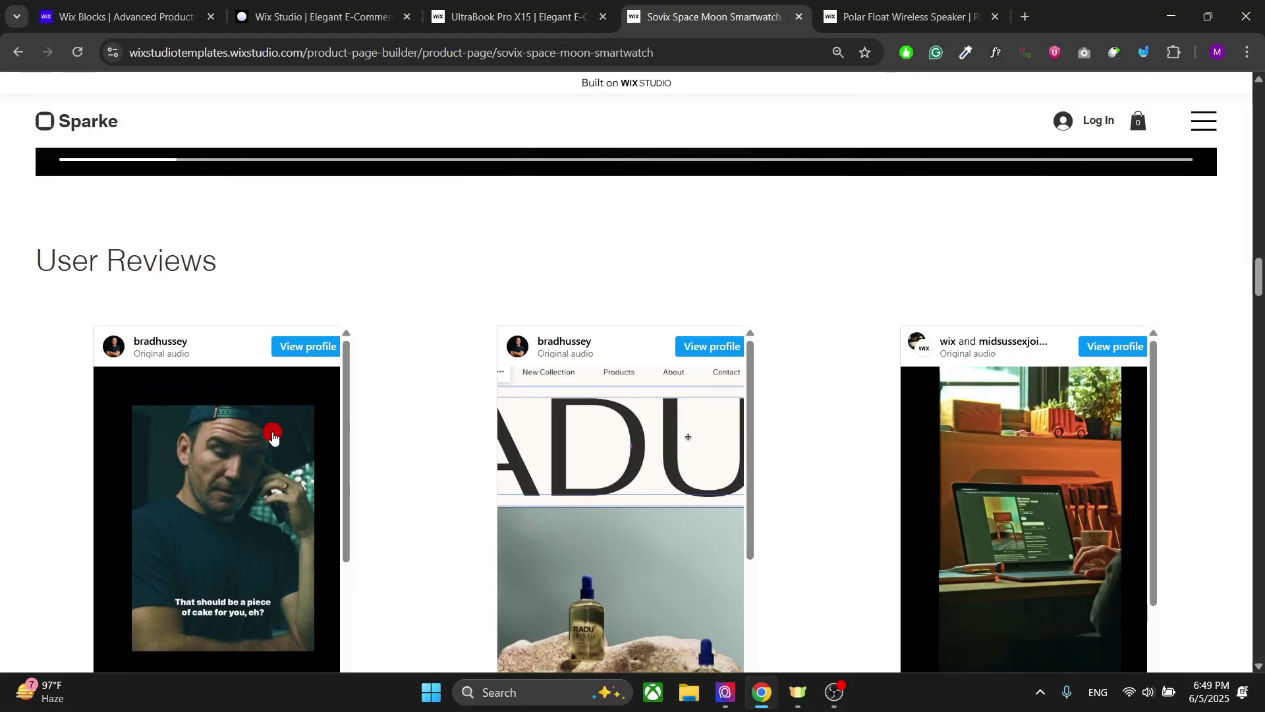
pyautogui.scroll(-3, 659, 455)
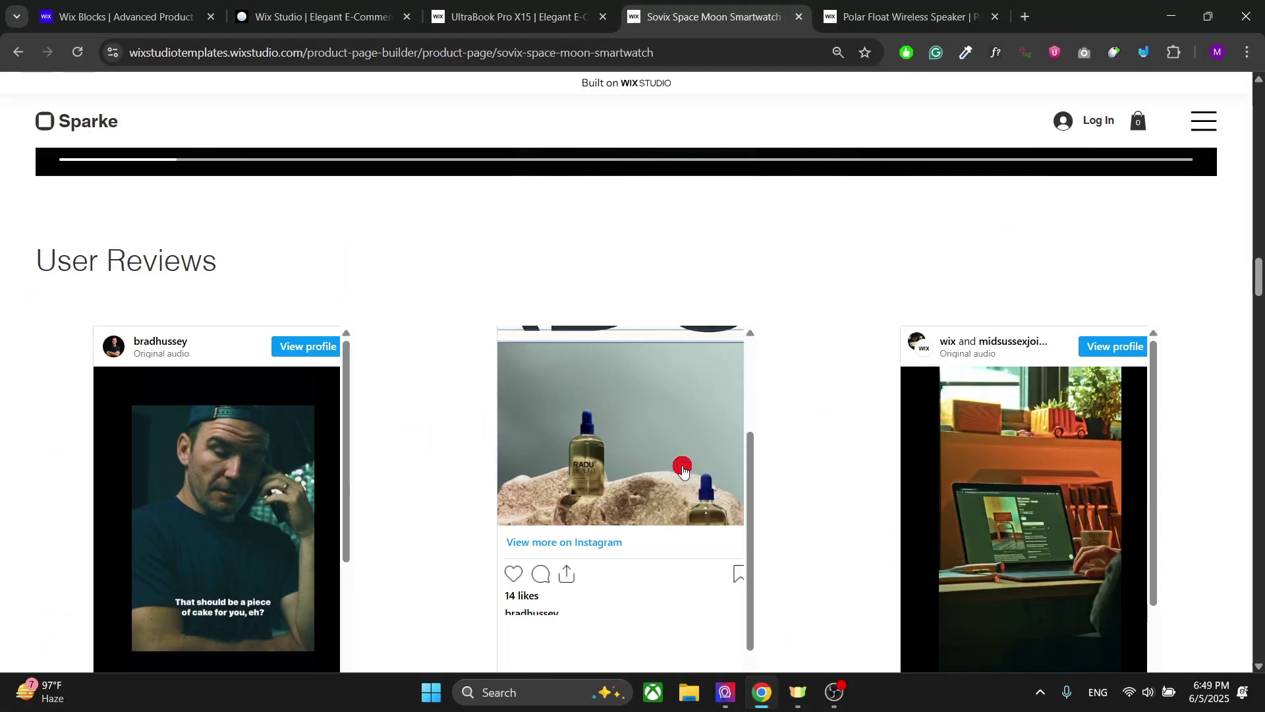
pyautogui.scroll(3, 683, 469)
pyautogui.scroll(3, 854, 427)
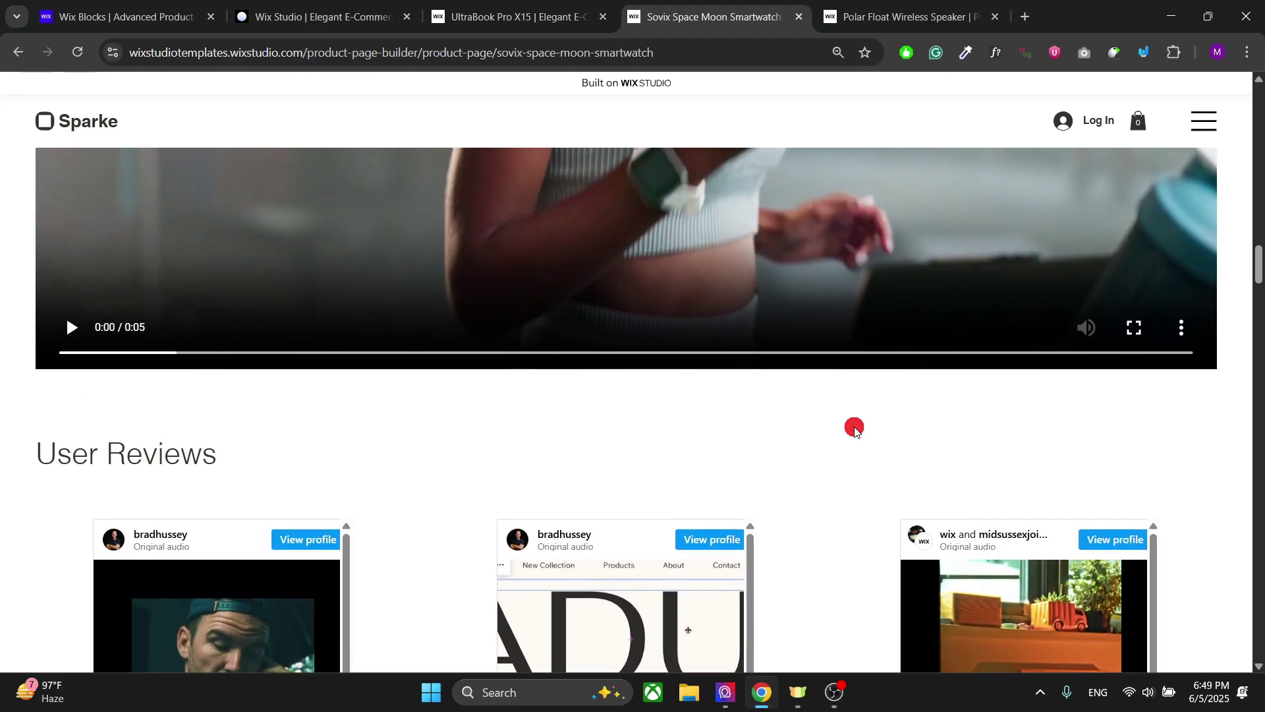
pyautogui.scroll(10, 526, 448)
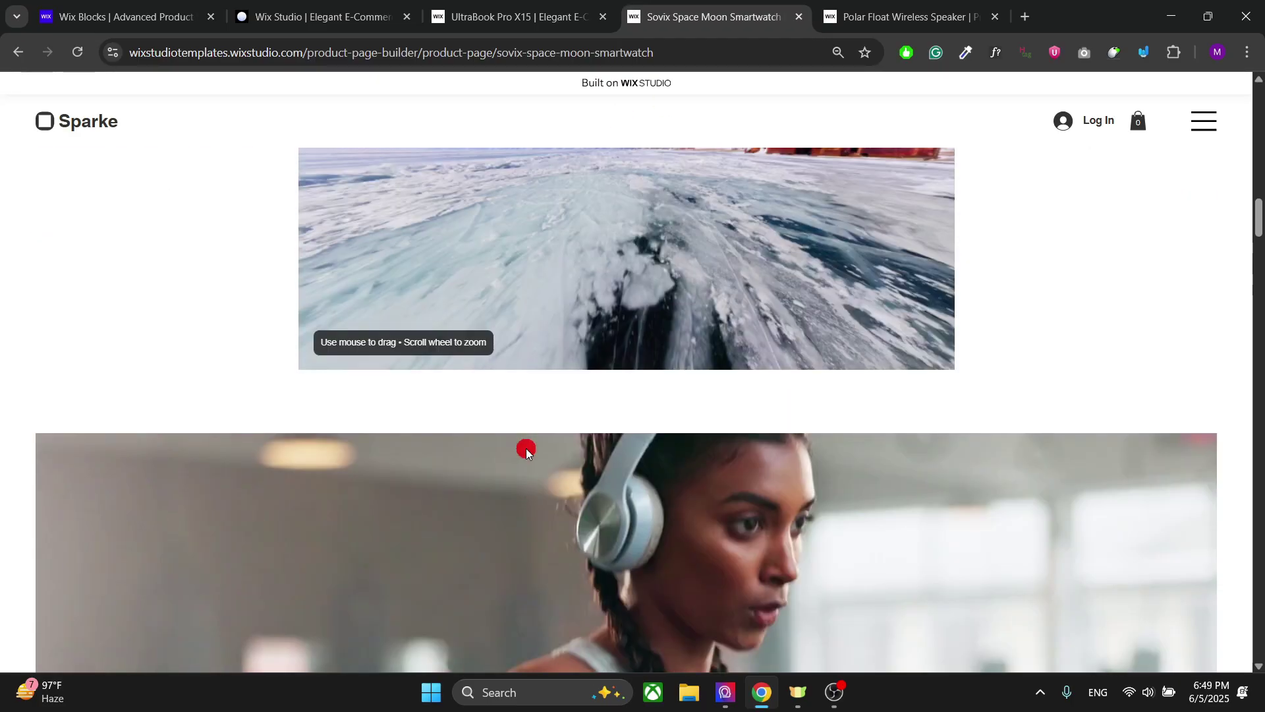
pyautogui.scroll(6, 75, 399)
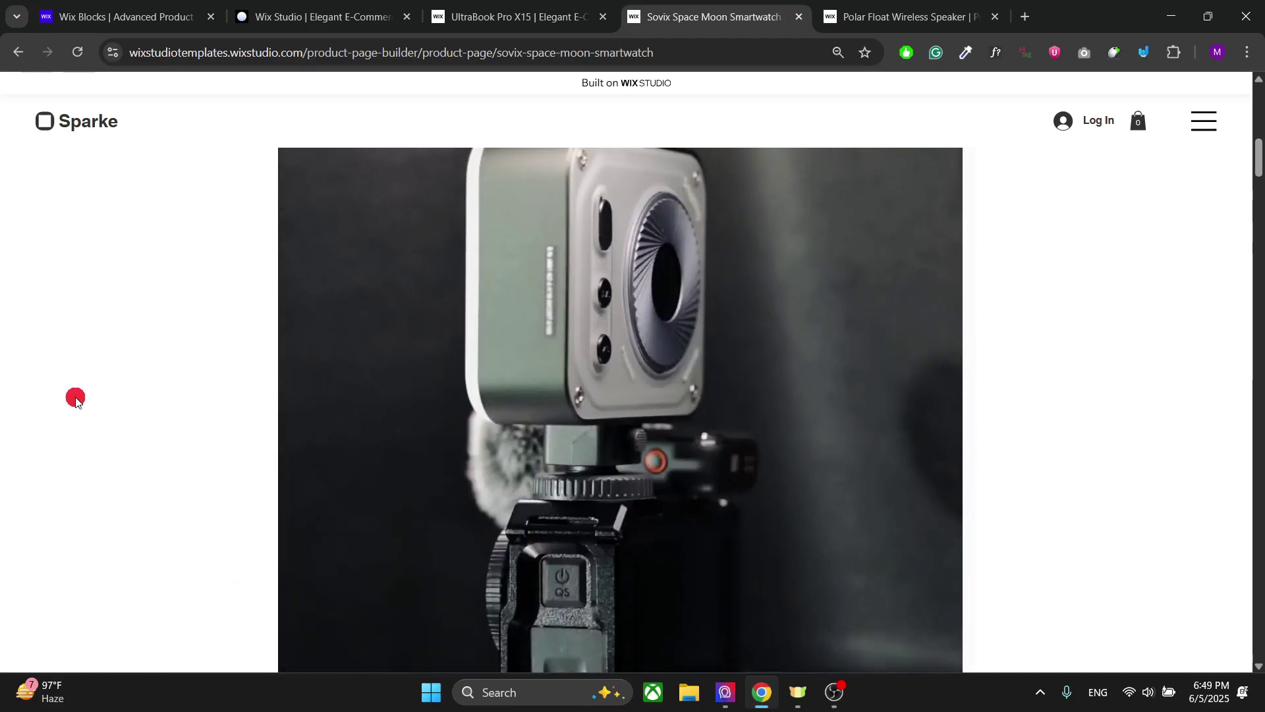
pyautogui.click(453, 5)
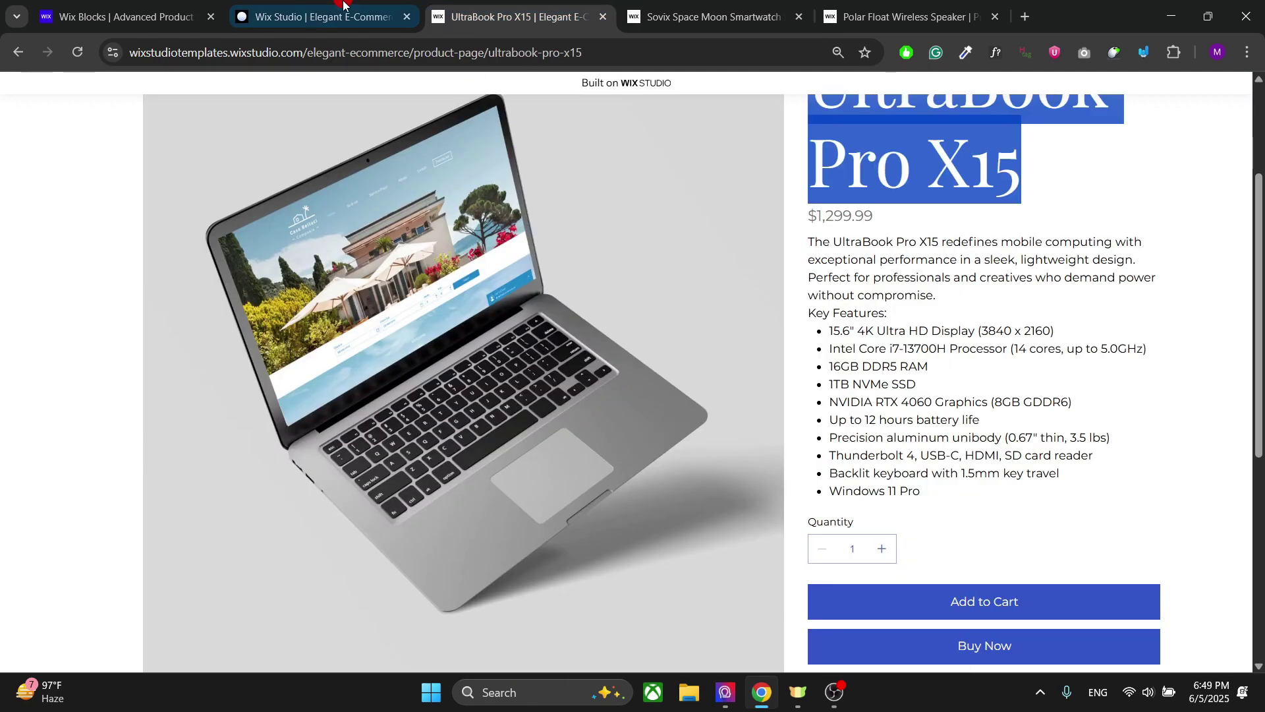
# Step: Save the UltraBook Pro X15 CMS item, close the CMS, and publish the site
pyautogui.click(317, 16)
pyautogui.click(936, 201)
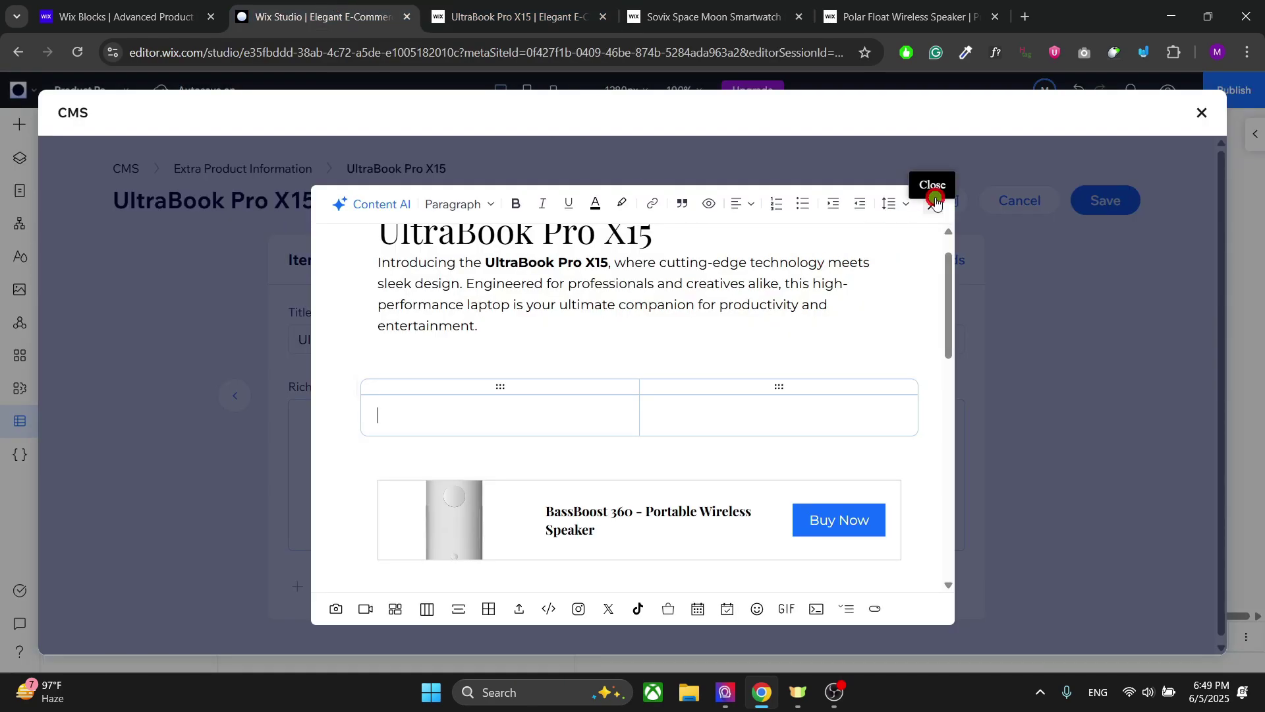
pyautogui.click(1119, 199)
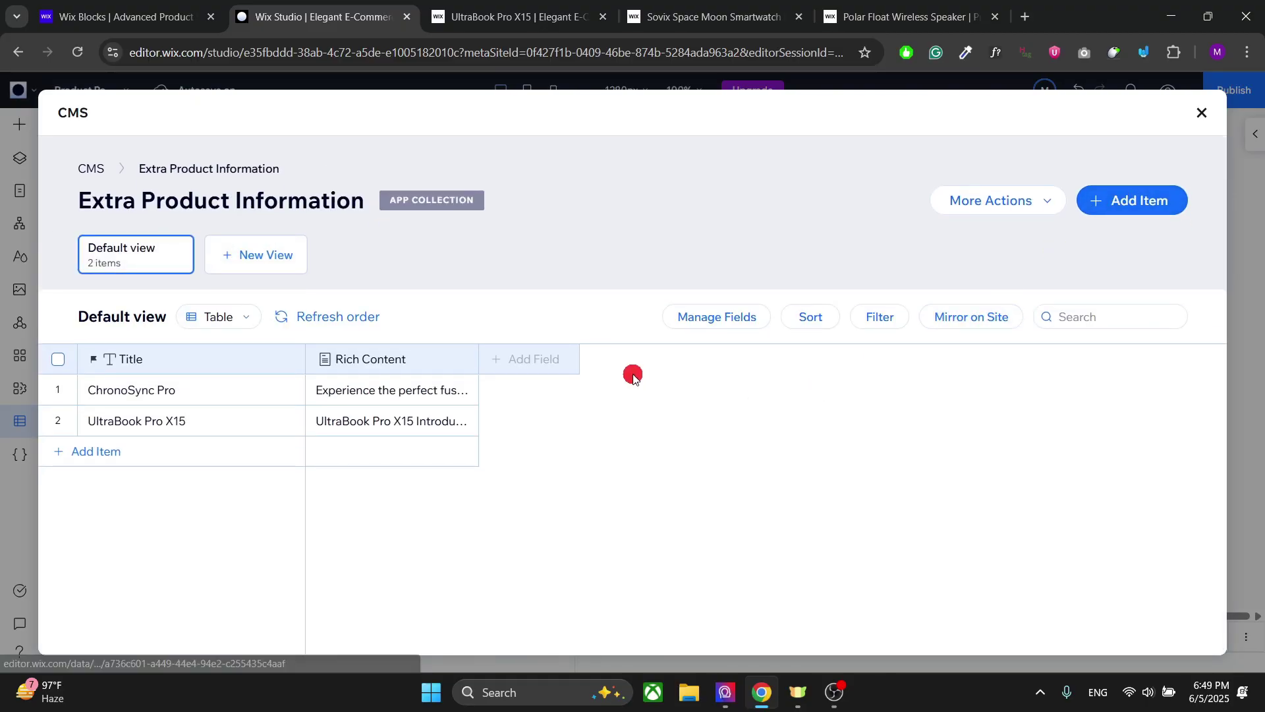
pyautogui.click(1203, 112)
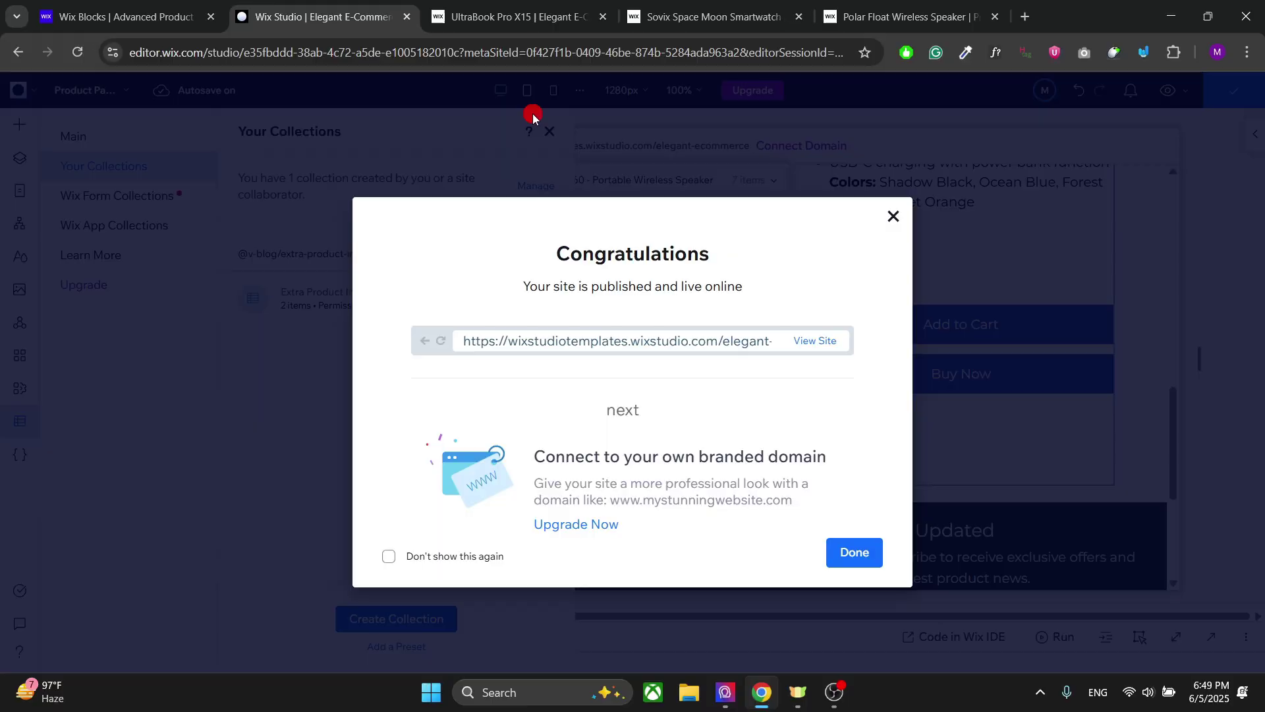
pyautogui.click(501, 17)
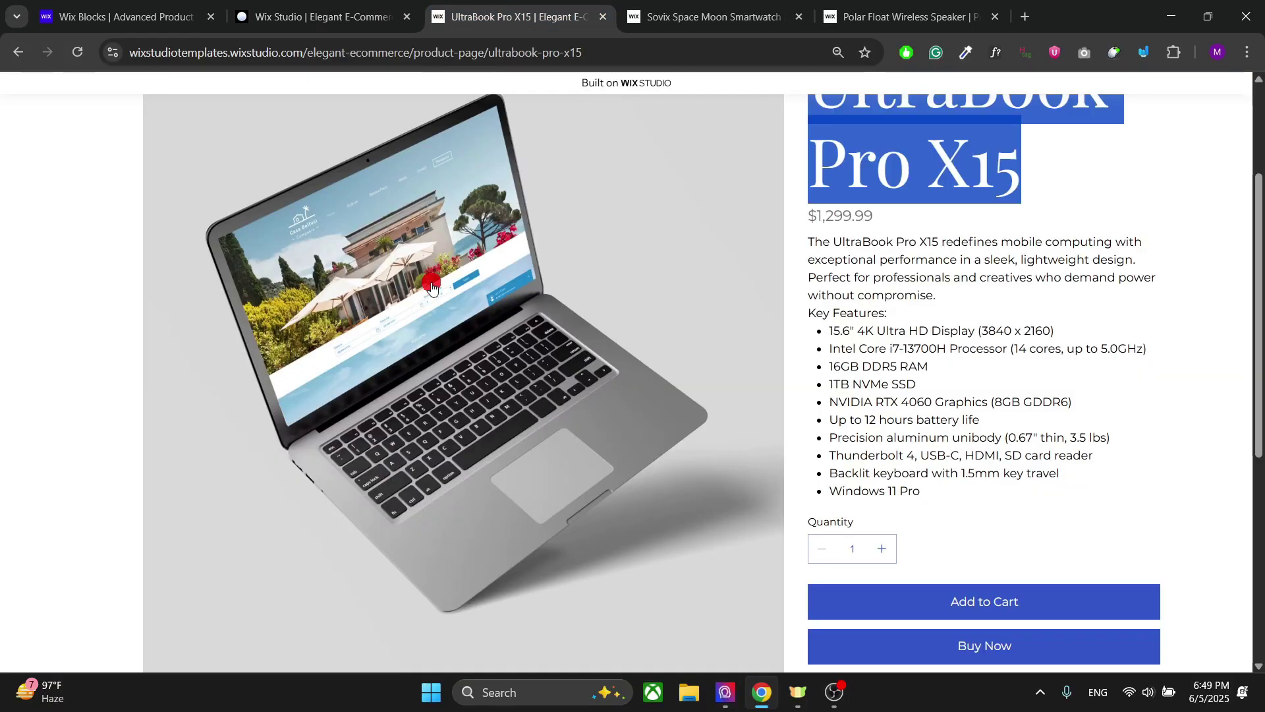
# Step: Scroll through the live UltraBook Pro X15 page to review the BassBoost 360 card
pyautogui.scroll(3, 432, 285)
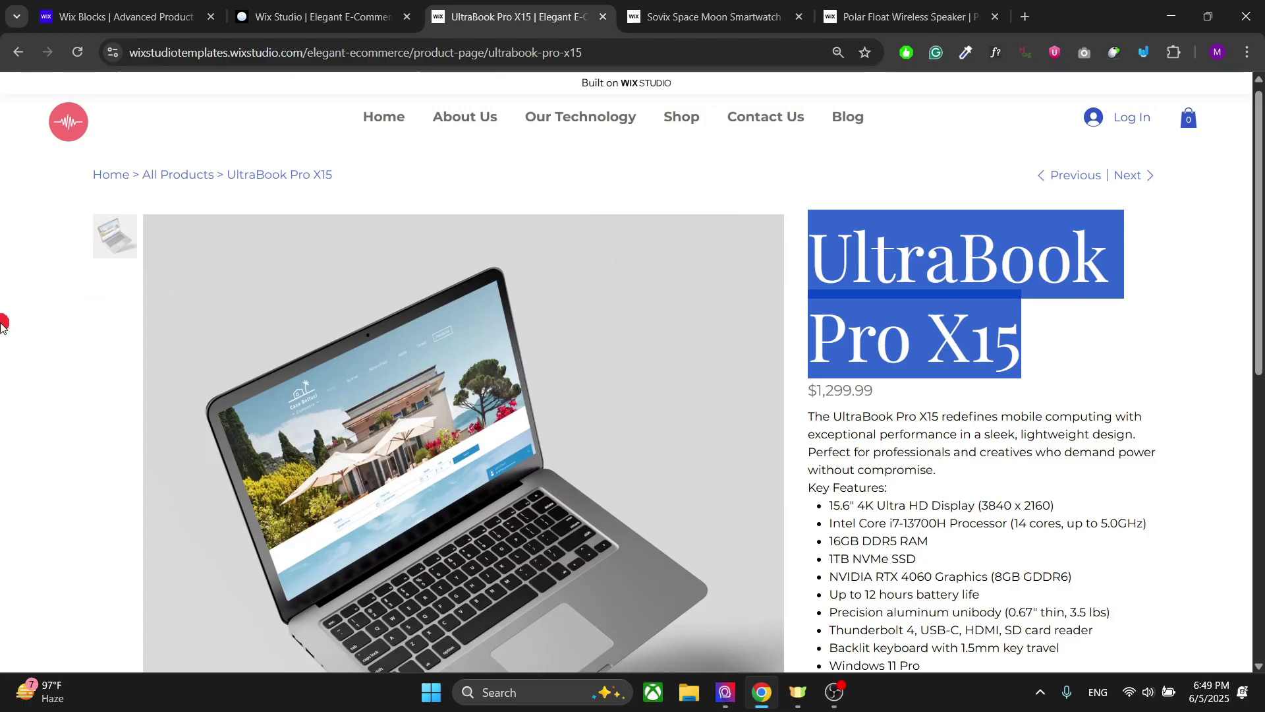
pyautogui.scroll(-8, 2, 323)
pyautogui.scroll(2, 2, 322)
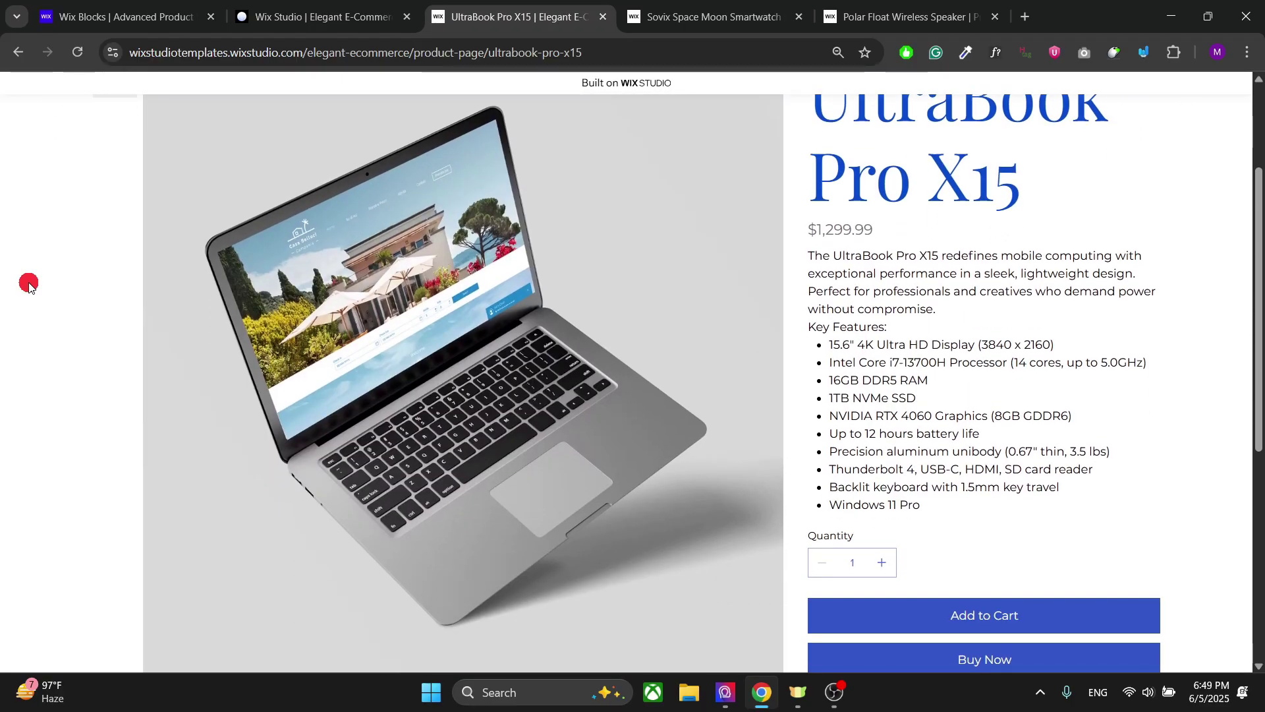
pyautogui.scroll(-15, 29, 285)
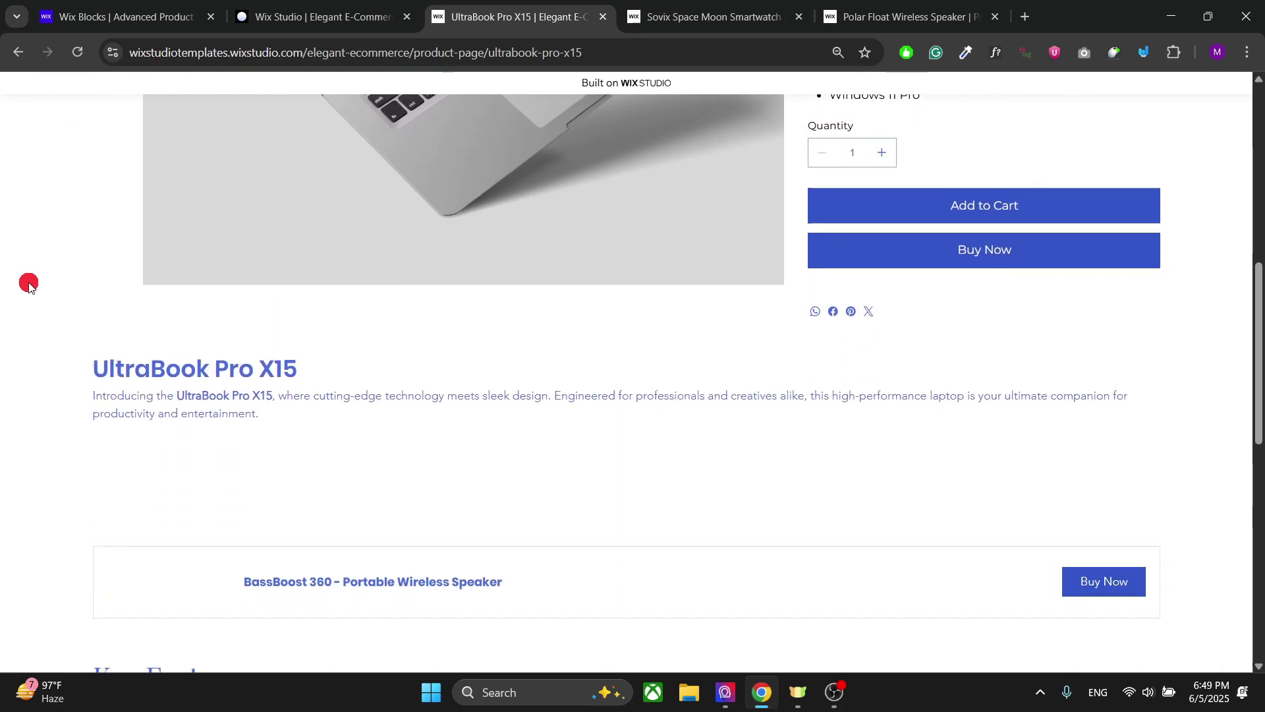
pyautogui.scroll(-6, 20, 276)
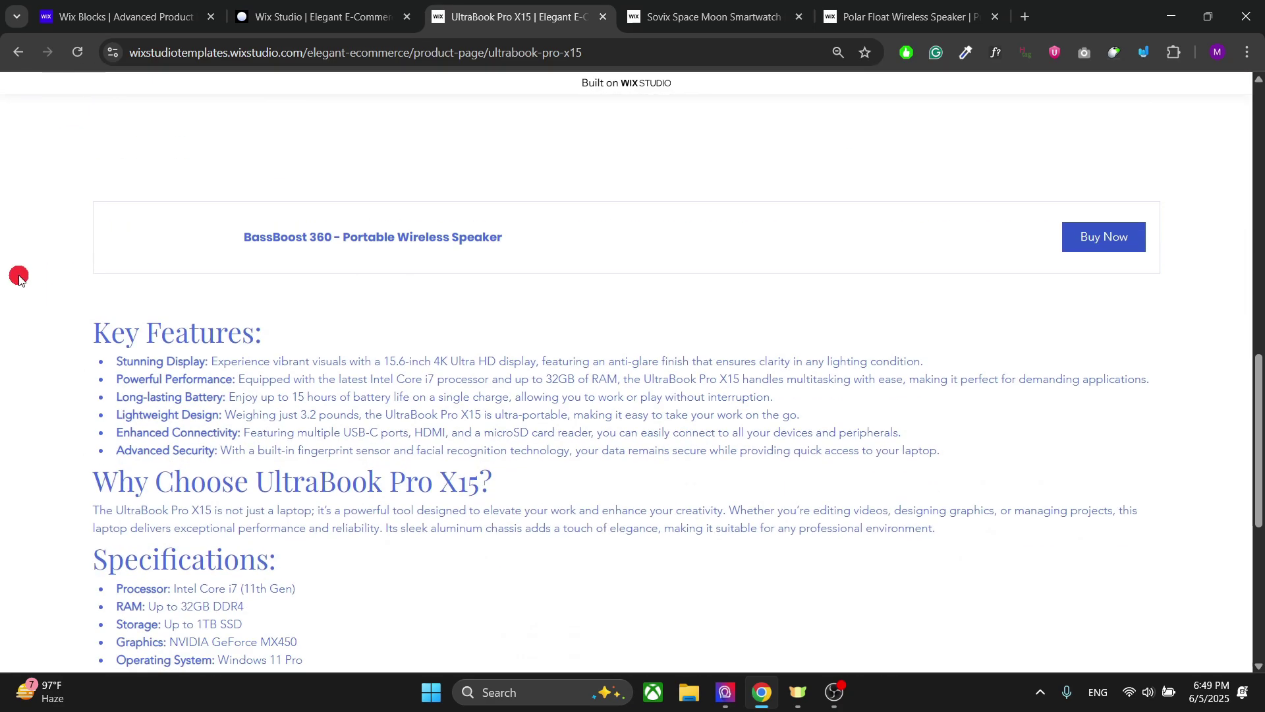
pyautogui.scroll(5, 19, 278)
pyautogui.scroll(5, 98, 436)
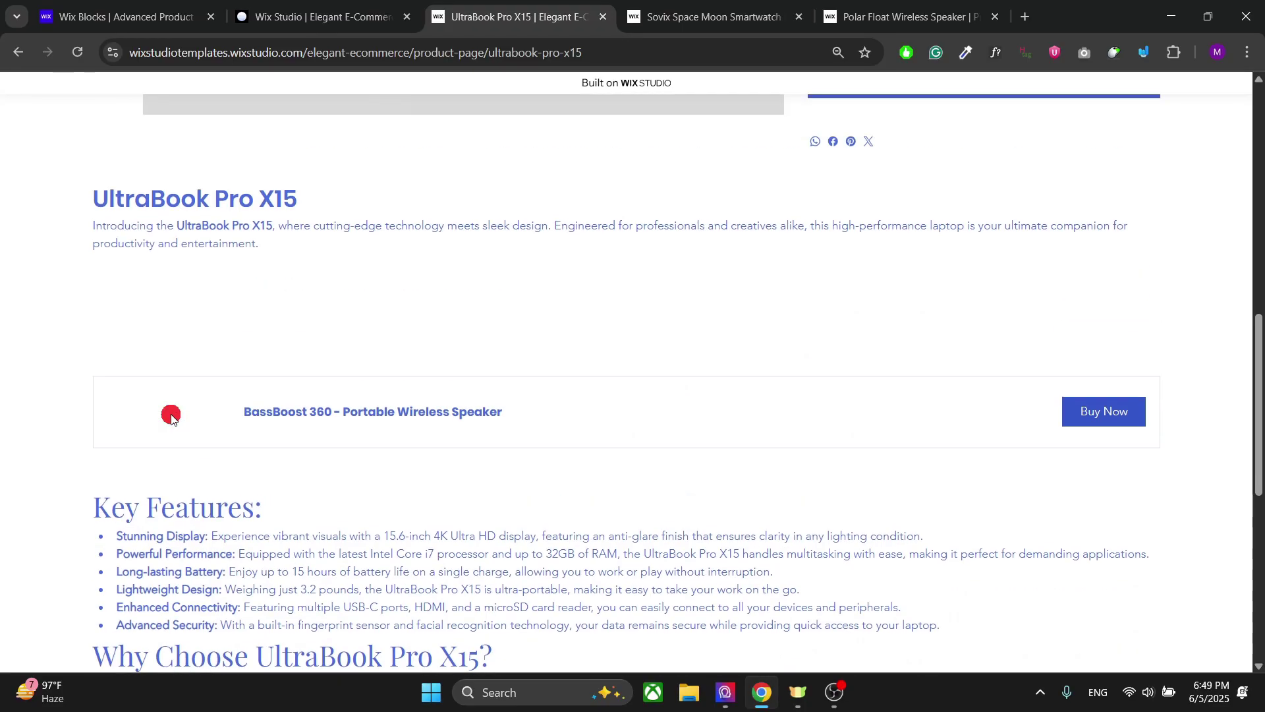
pyautogui.scroll(-2, 979, 373)
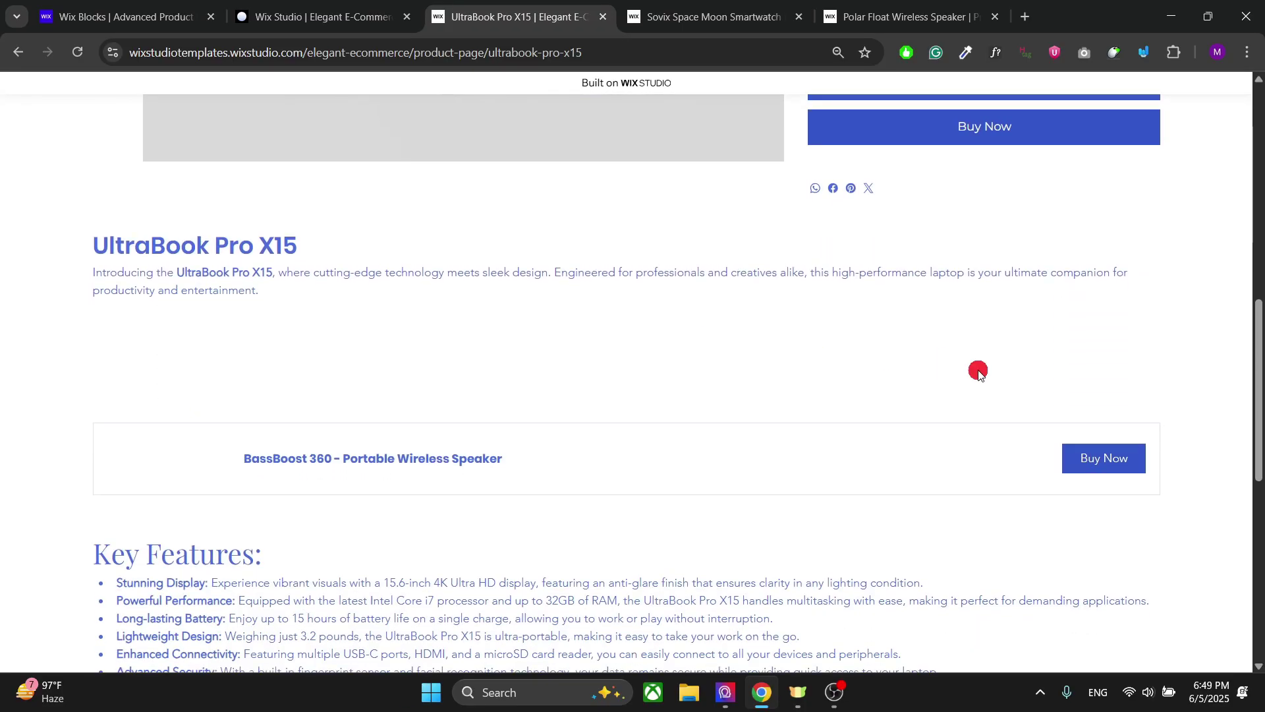
# Step: Test the BassBoost 360 Buy Now link, then close the opened product page
pyautogui.click(1107, 456)
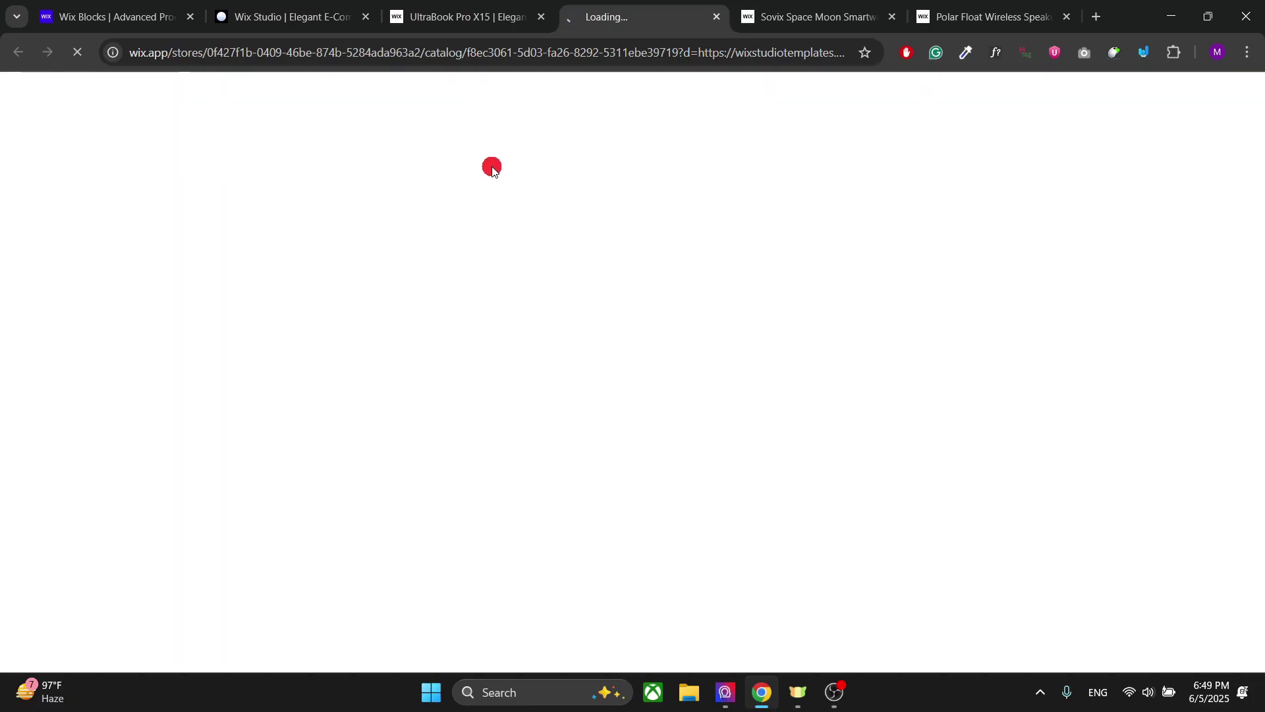
pyautogui.scroll(-4, 531, 367)
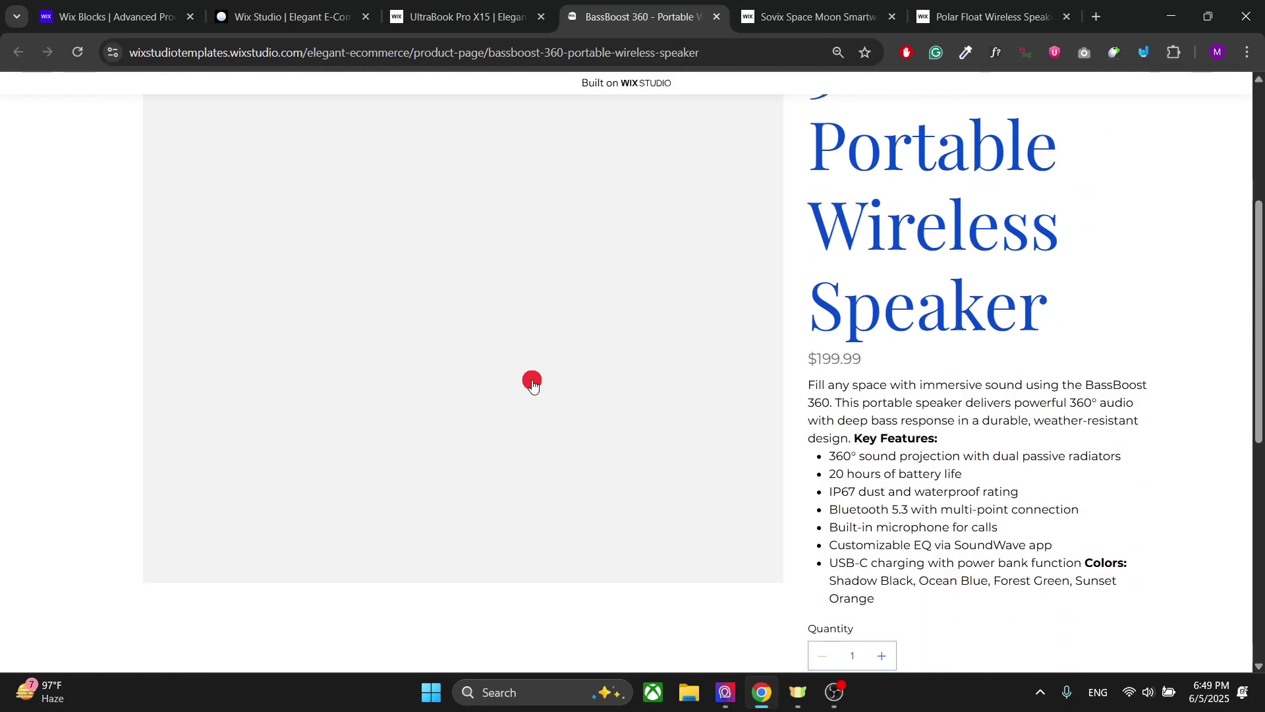
pyautogui.click(717, 22)
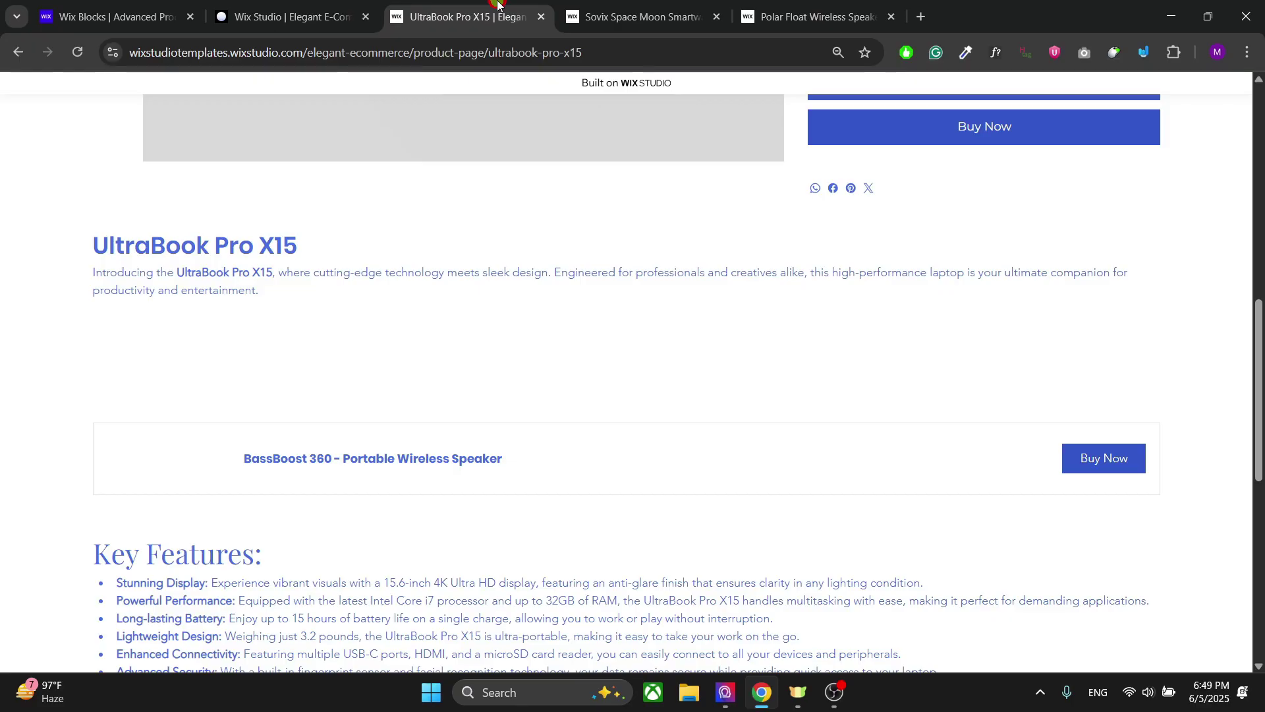
pyautogui.scroll(-4, 498, 313)
pyautogui.scroll(3, 497, 235)
# Step: Go through the site menu's All Products page to the PJX Smartphone 10G, 128GB product
pyautogui.click(302, 15)
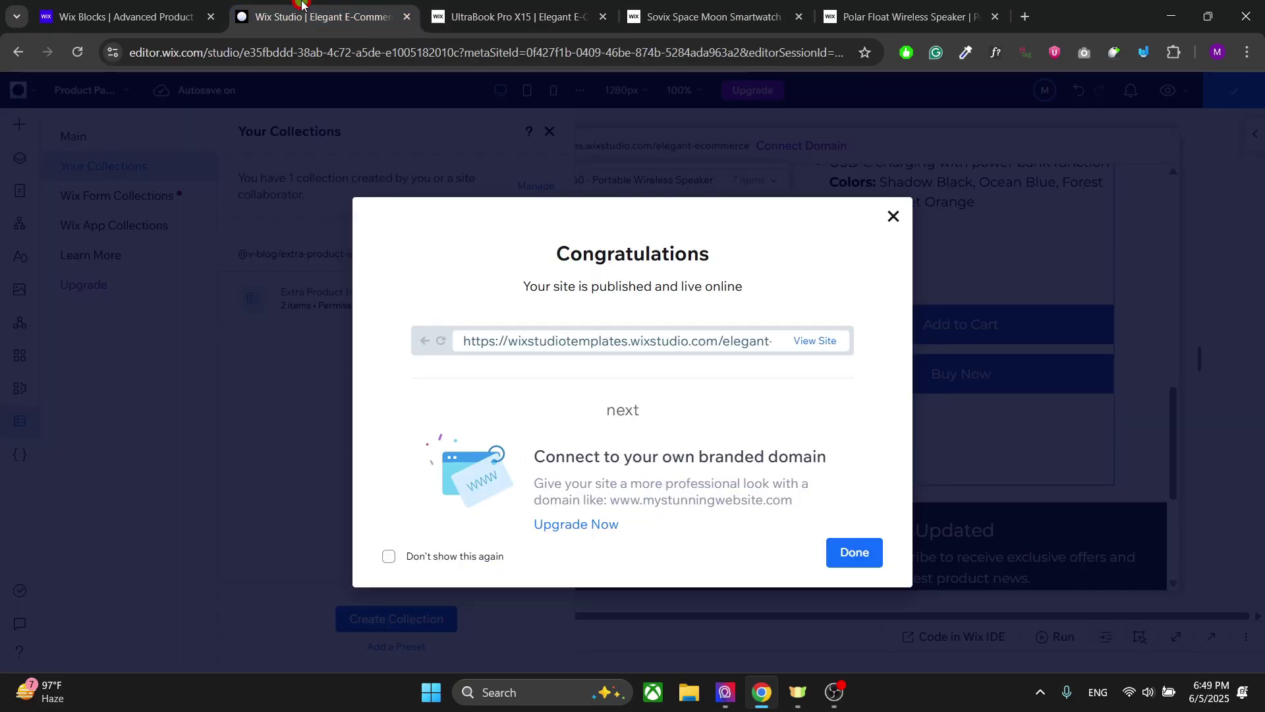
pyautogui.click(715, 8)
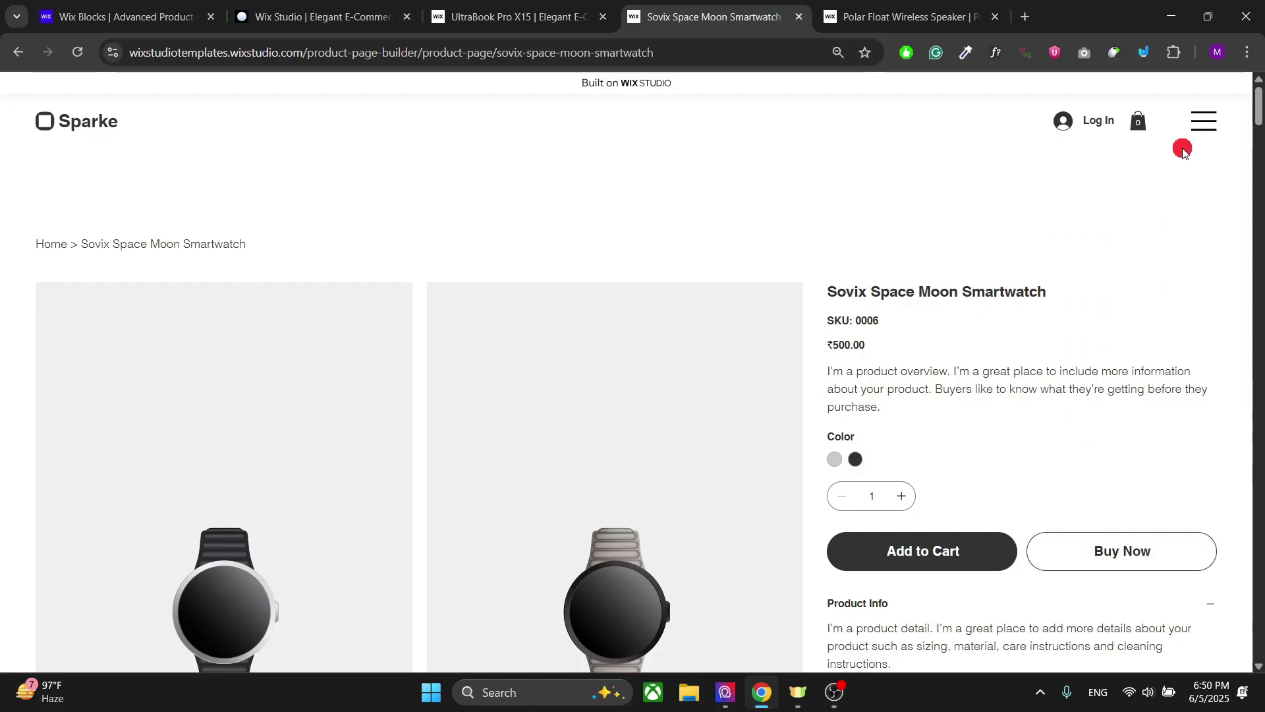
pyautogui.click(1203, 121)
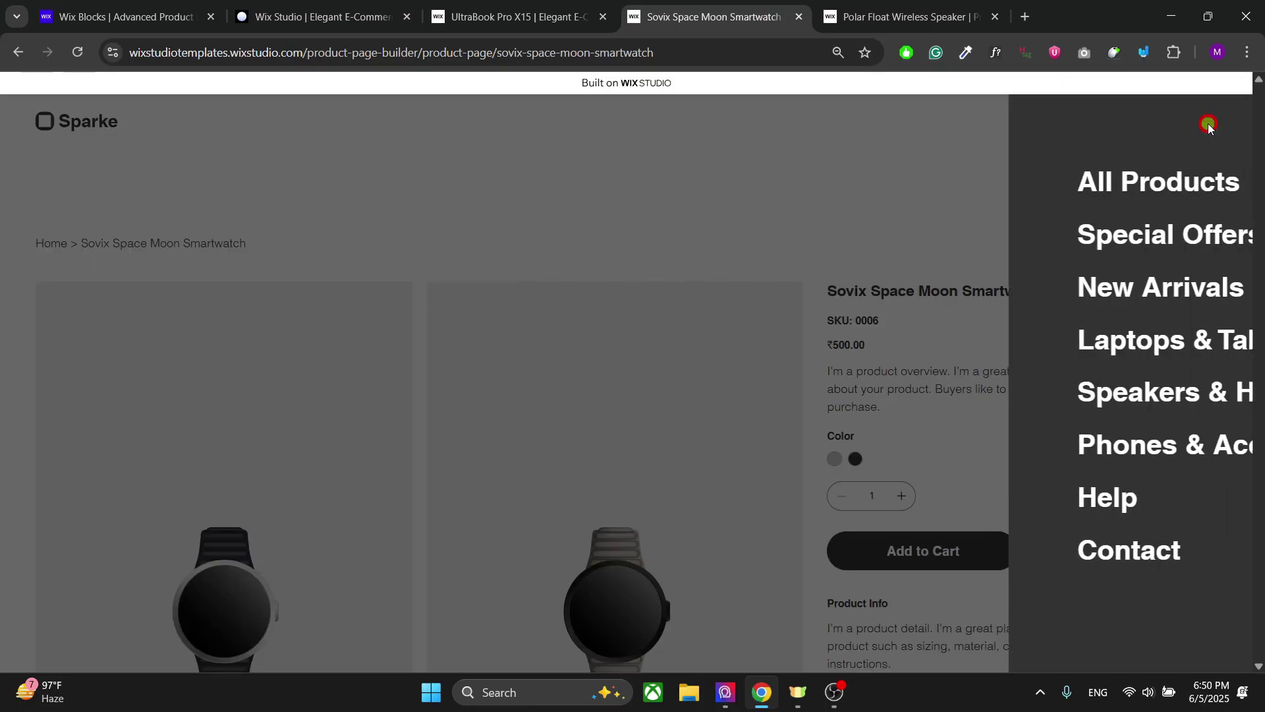
pyautogui.click(804, 188)
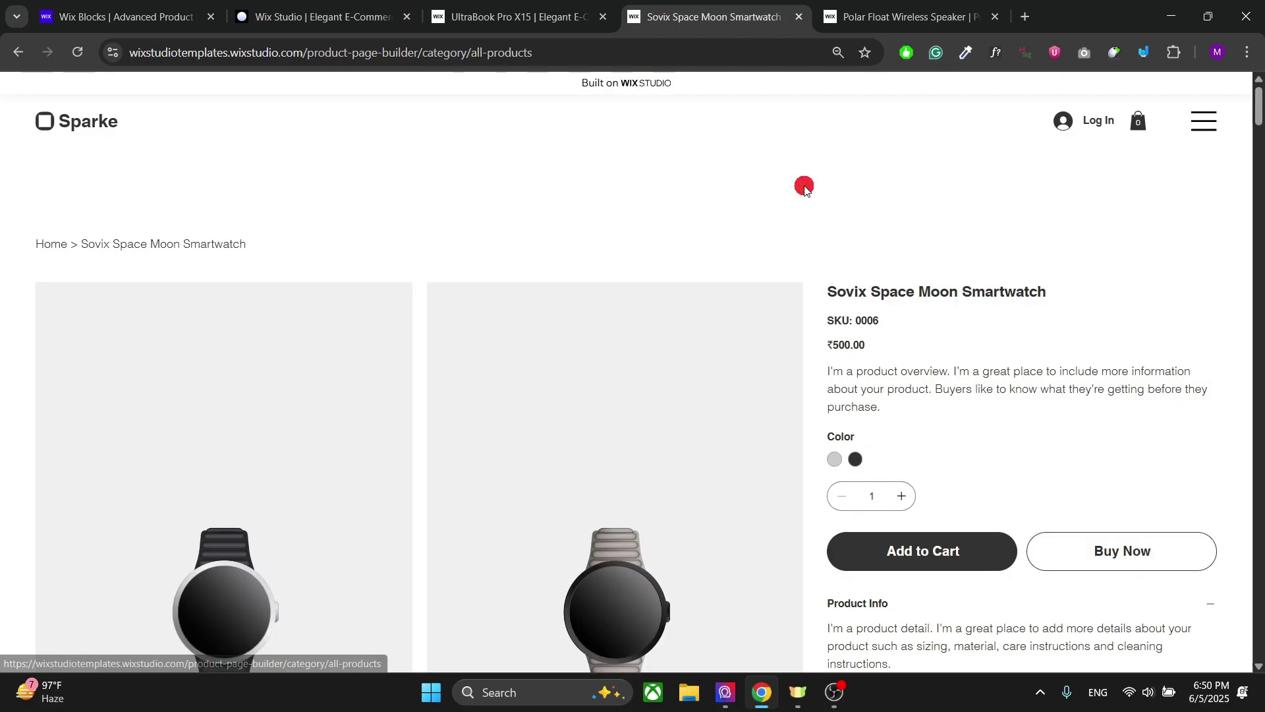
pyautogui.scroll(-3, 804, 187)
pyautogui.scroll(-5, 804, 187)
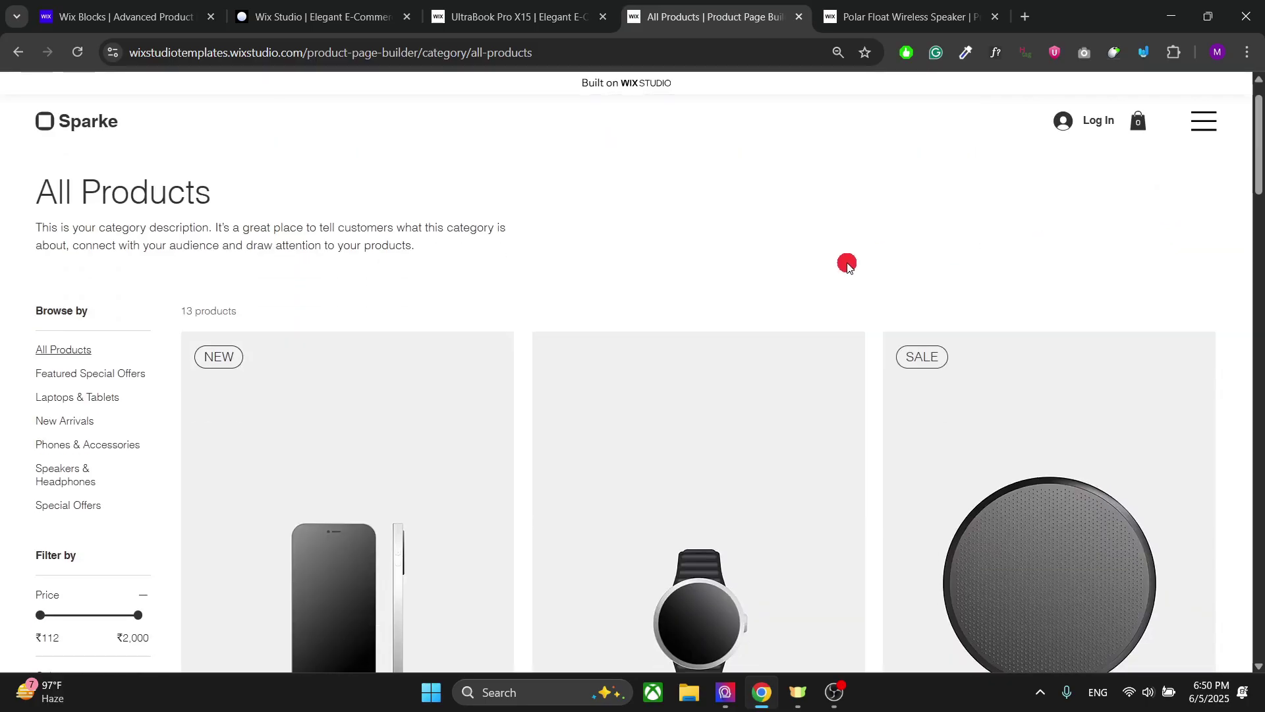
pyautogui.scroll(-4, 430, 319)
pyautogui.click(431, 325)
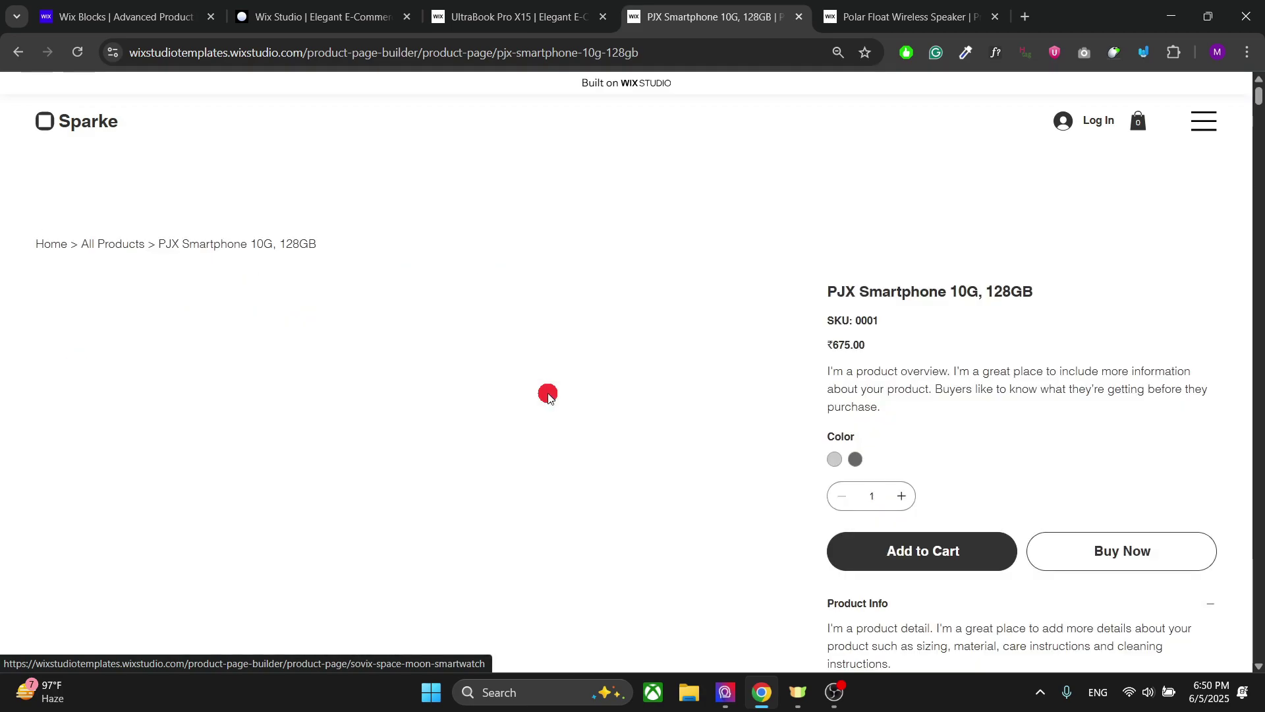
# Step: Select the PJX Smartphone page's code listing from <!DOCTYPE html> through </html>
pyautogui.scroll(-10, 548, 396)
pyautogui.scroll(-12, 136, 440)
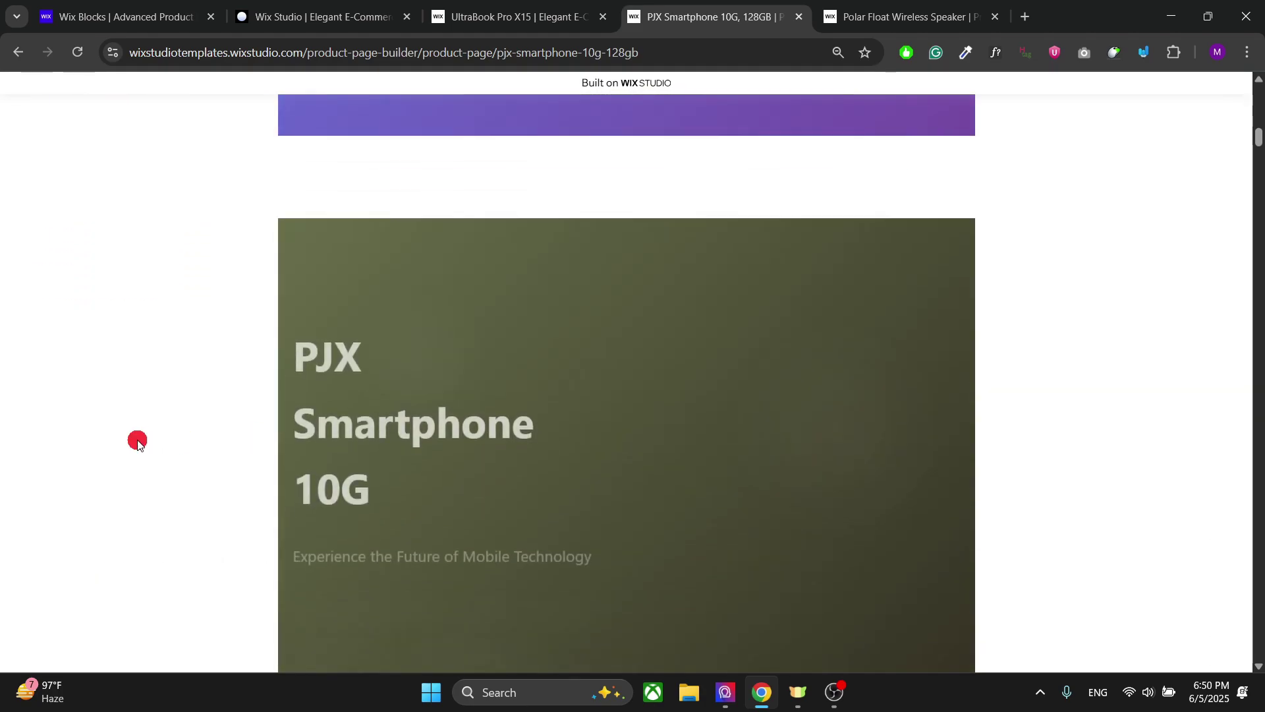
pyautogui.scroll(2, 136, 441)
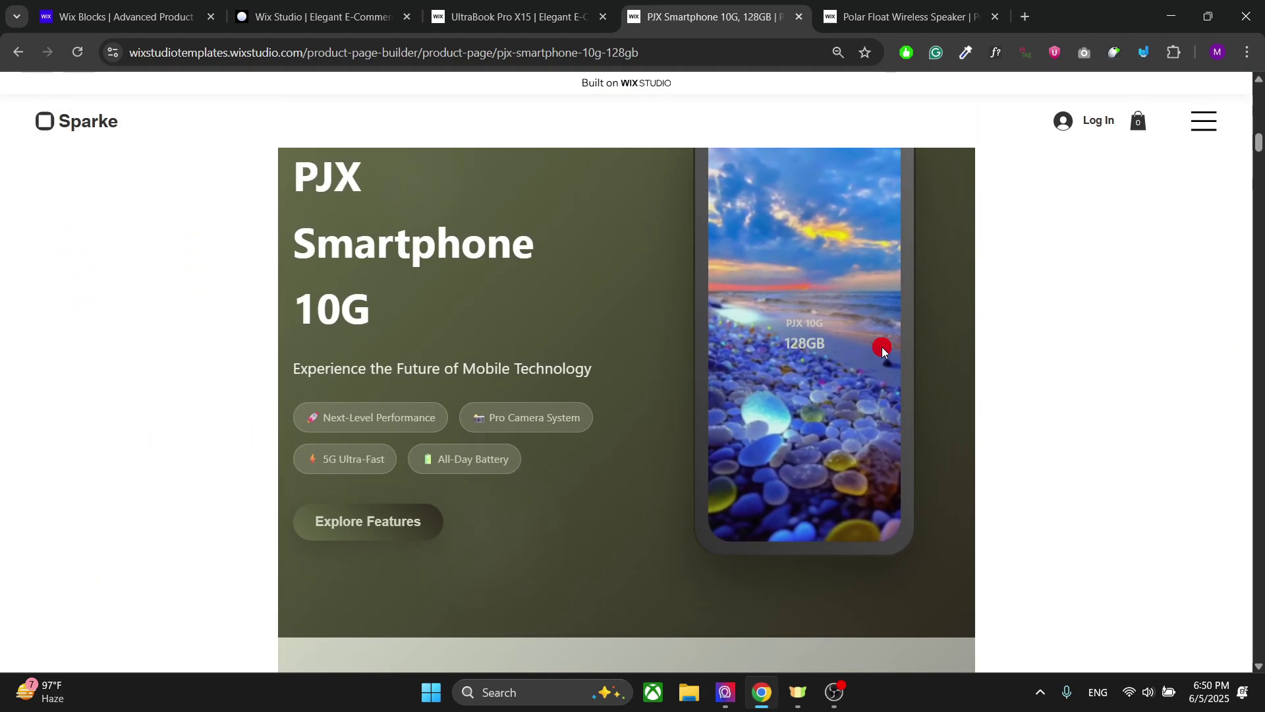
pyautogui.scroll(4, 1172, 336)
pyautogui.scroll(-6, 1174, 337)
pyautogui.scroll(-20, 1175, 337)
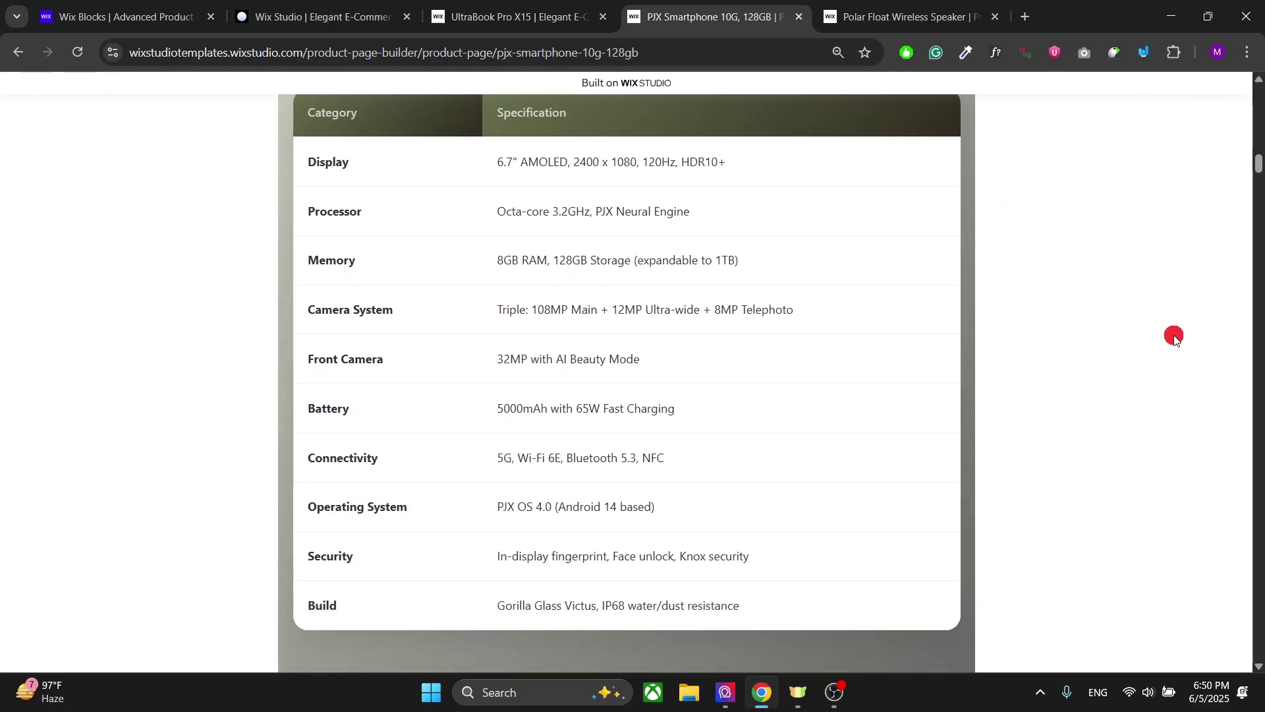
pyautogui.scroll(-20, 1175, 337)
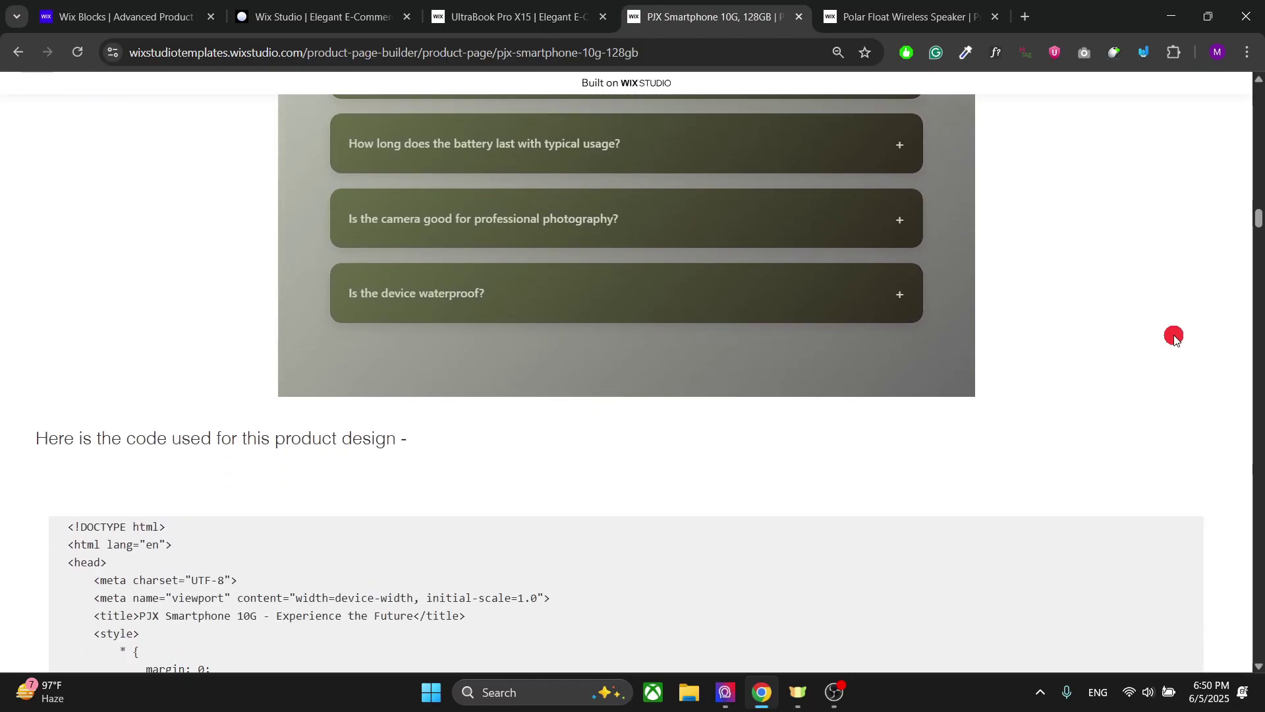
pyautogui.scroll(20, 1173, 336)
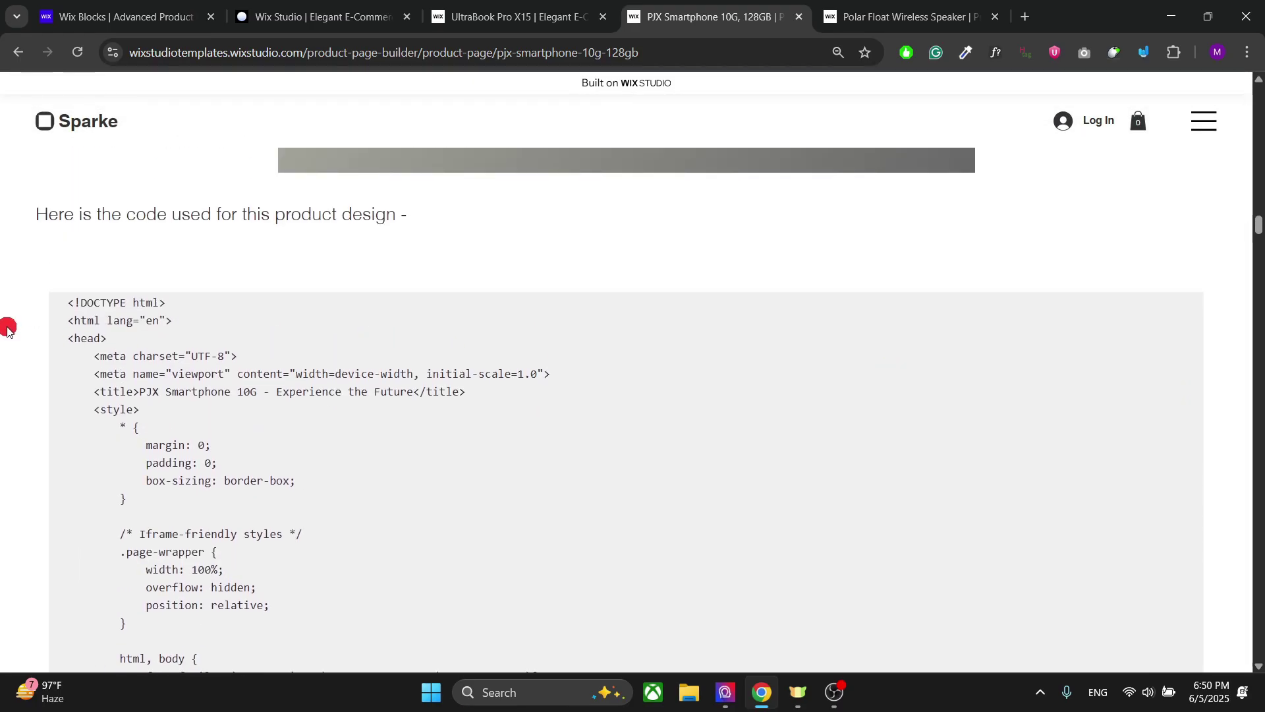
pyautogui.moveTo(63, 307); pyautogui.dragTo(159, 422)
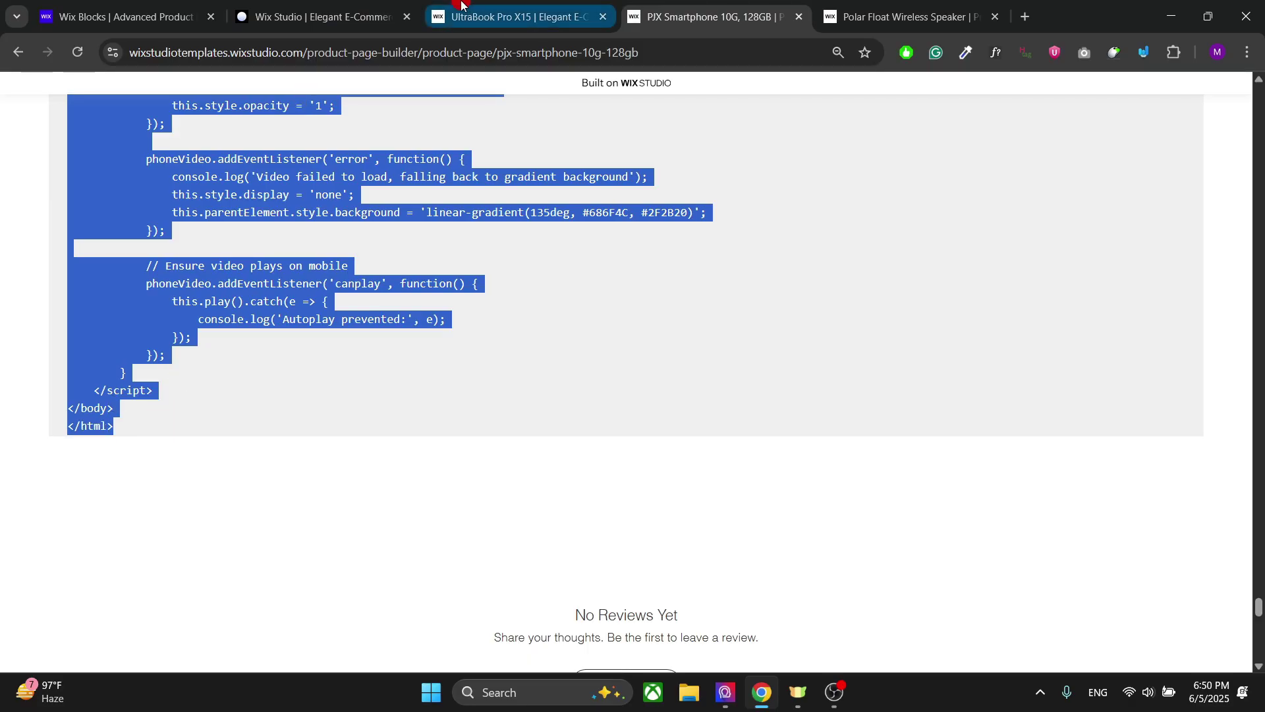
# Step: Dismiss the publish message and open the ChronoSync Pro item in Extra Product Information
pyautogui.click(324, 5)
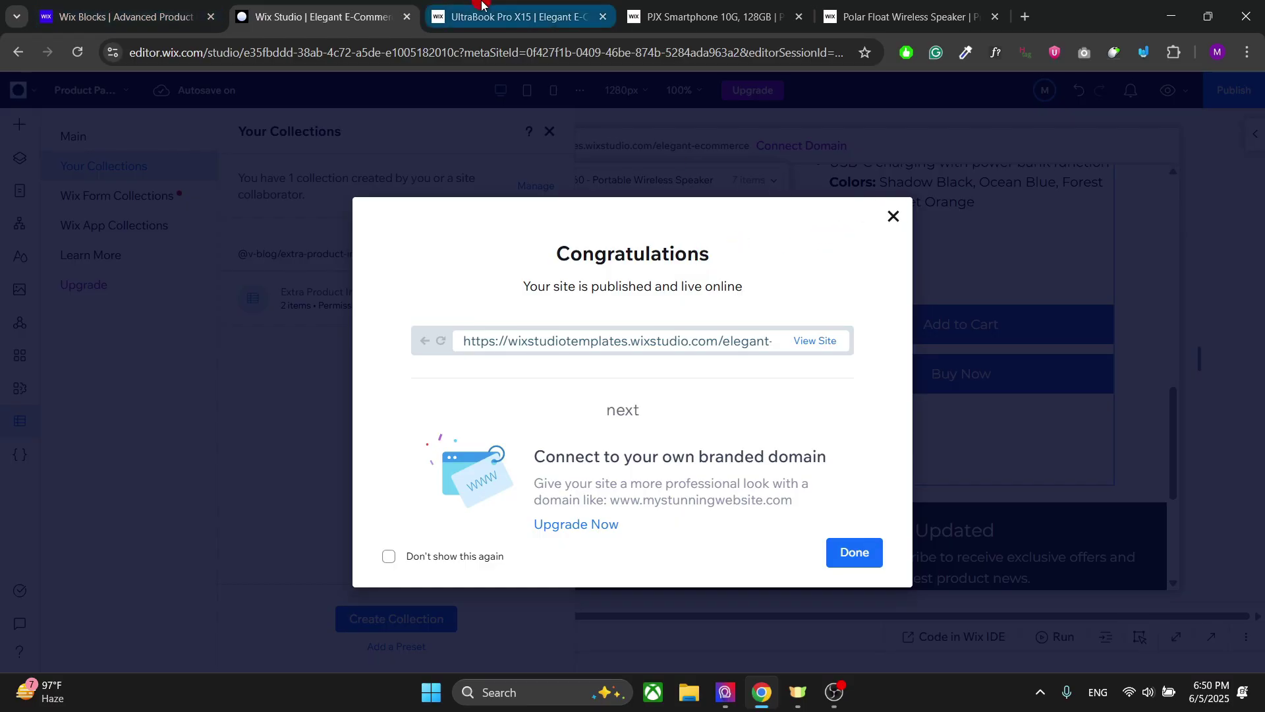
pyautogui.click(514, 17)
pyautogui.click(327, 8)
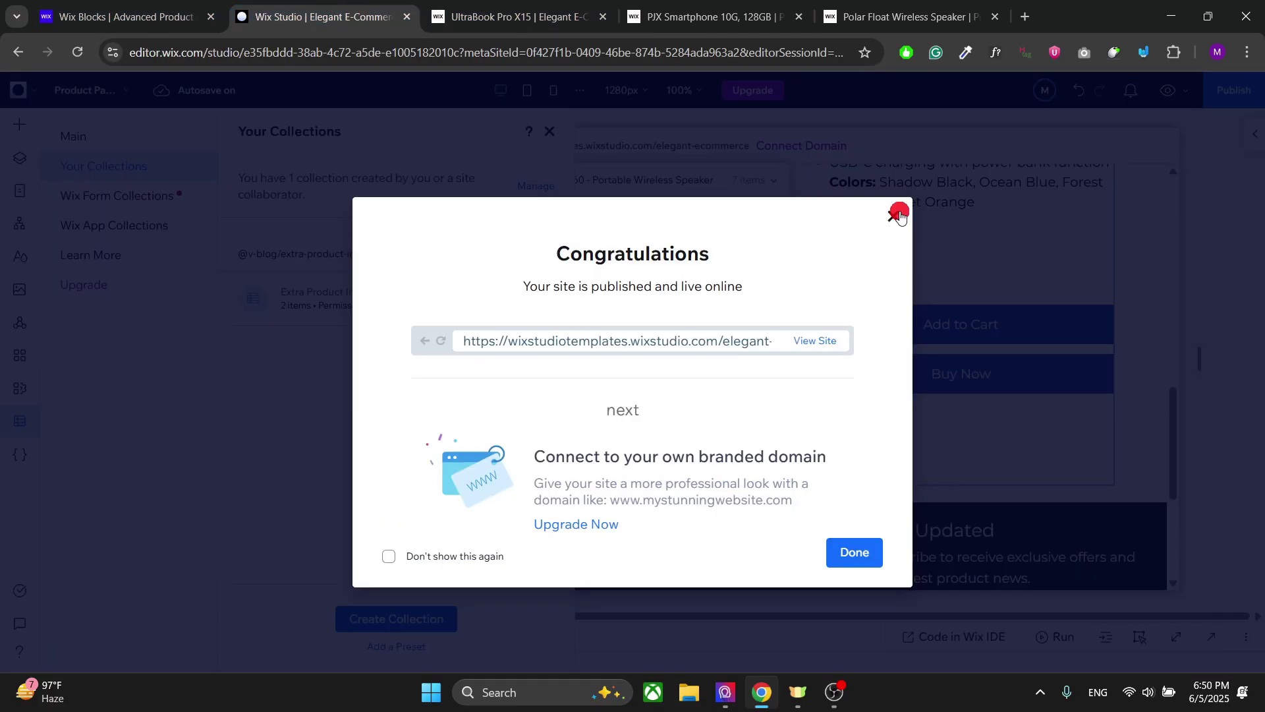
pyautogui.click(898, 214)
pyautogui.click(425, 302)
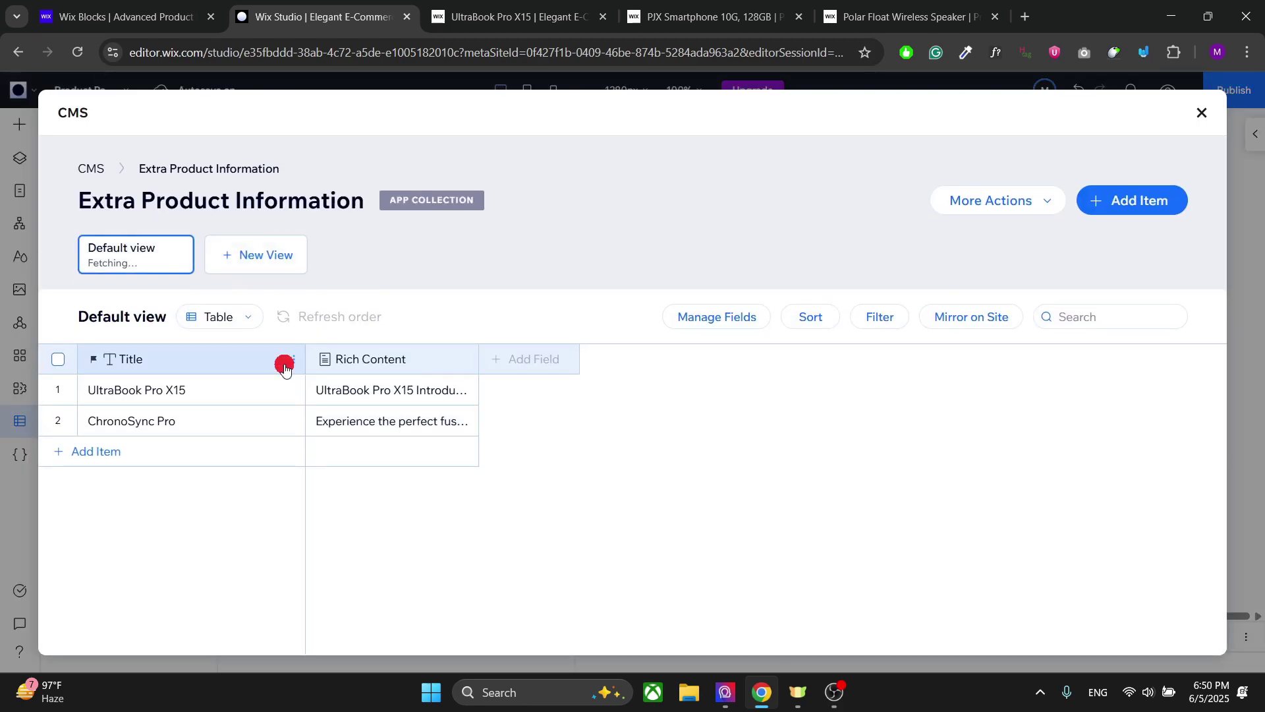
pyautogui.click(275, 422)
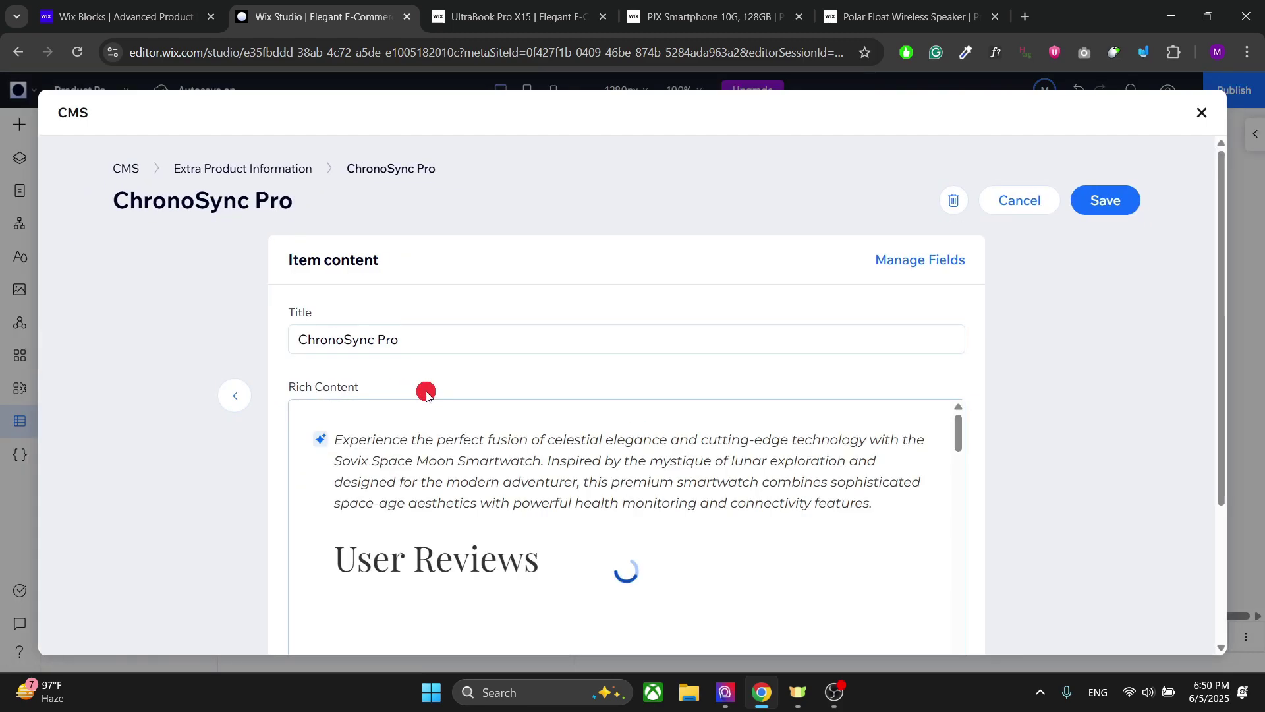
# Step: Add an HTML embed with the pasted page code at the top of the Rich Content
pyautogui.click(379, 462)
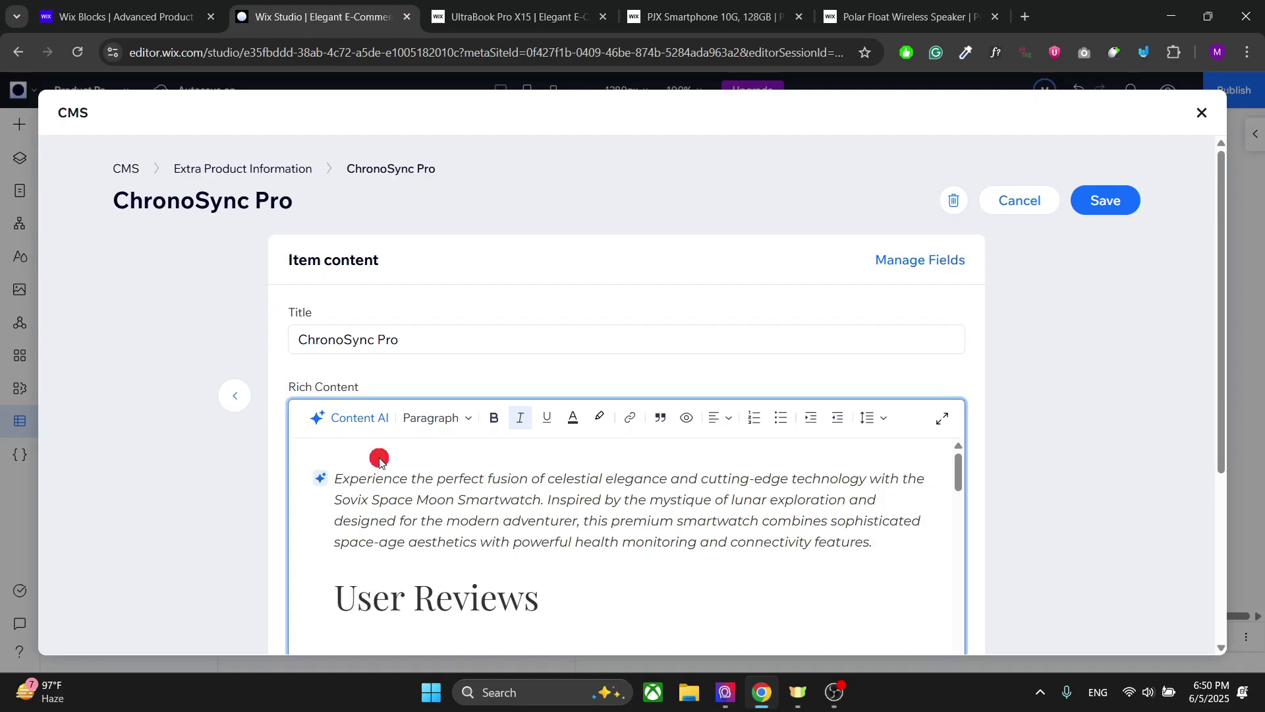
pyautogui.press('Return')
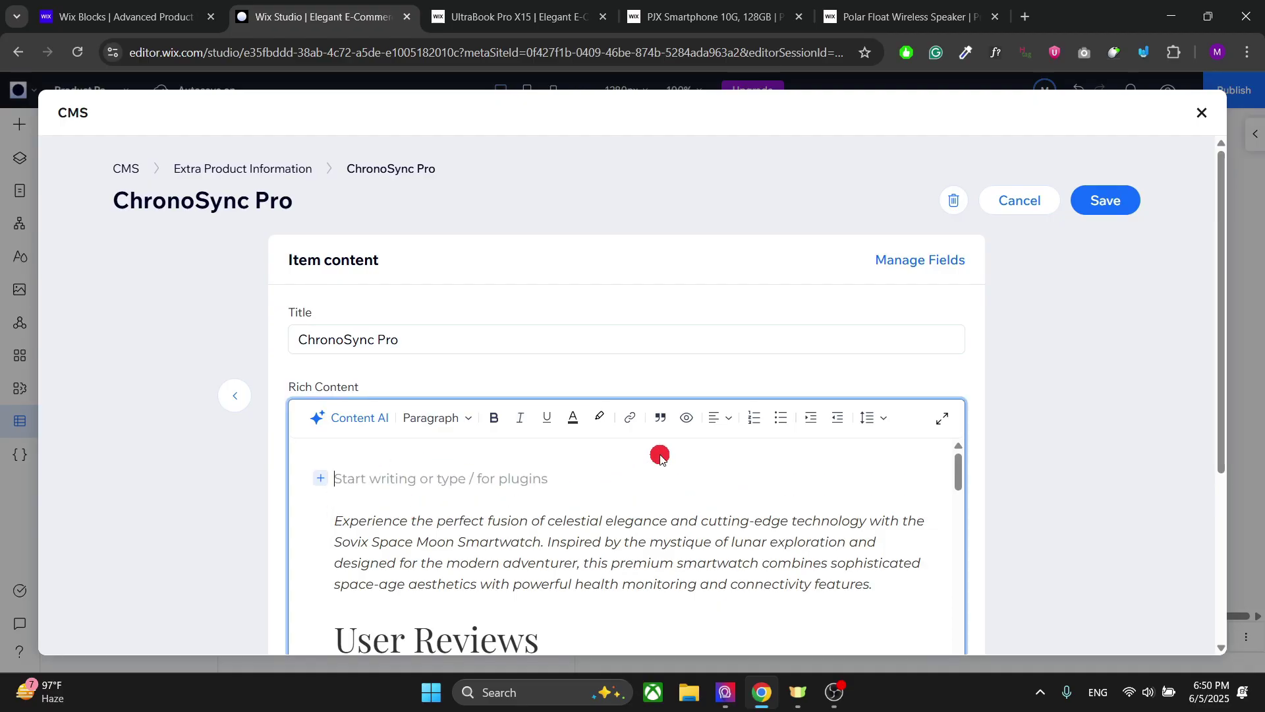
pyautogui.scroll(-2, 1088, 377)
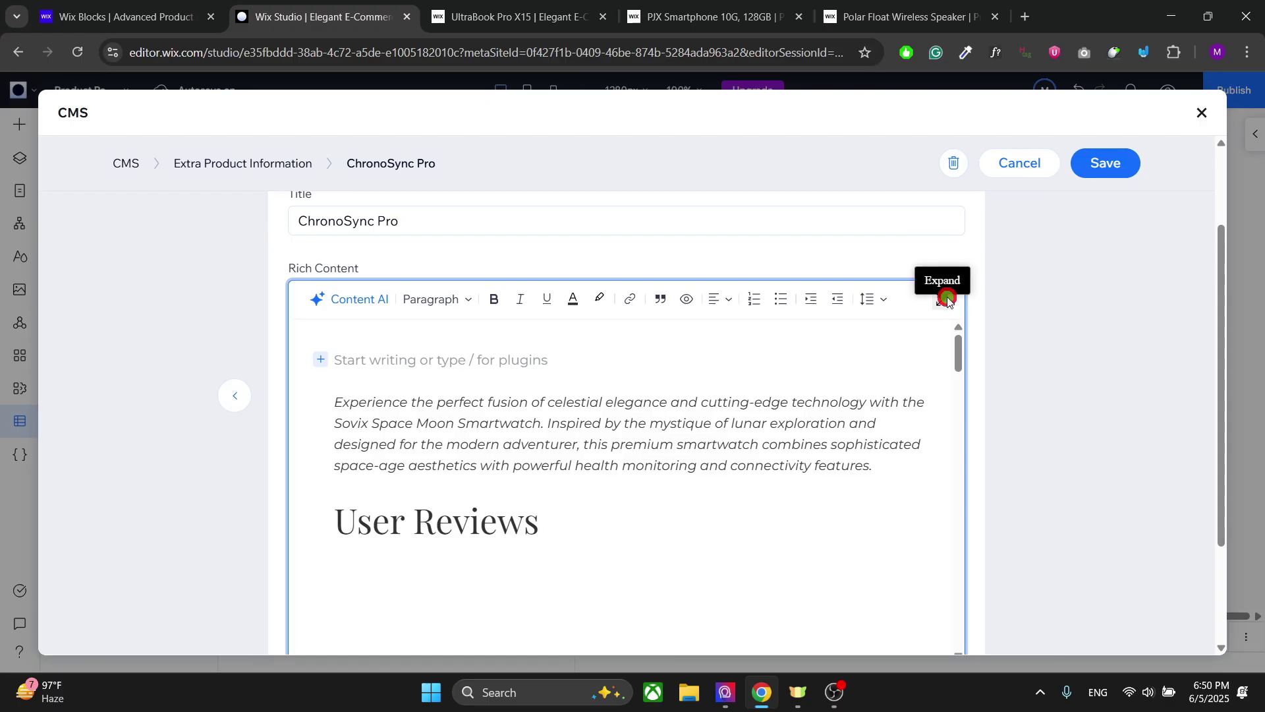
pyautogui.click(947, 300)
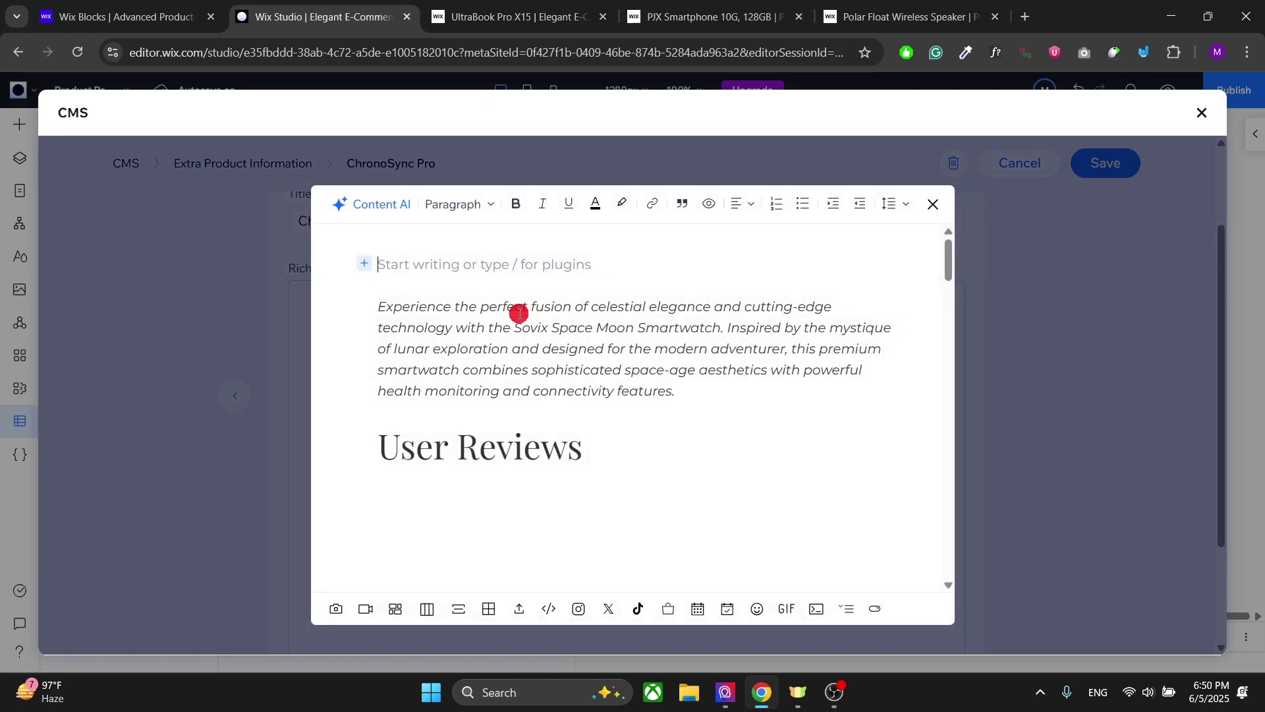
pyautogui.click(549, 612)
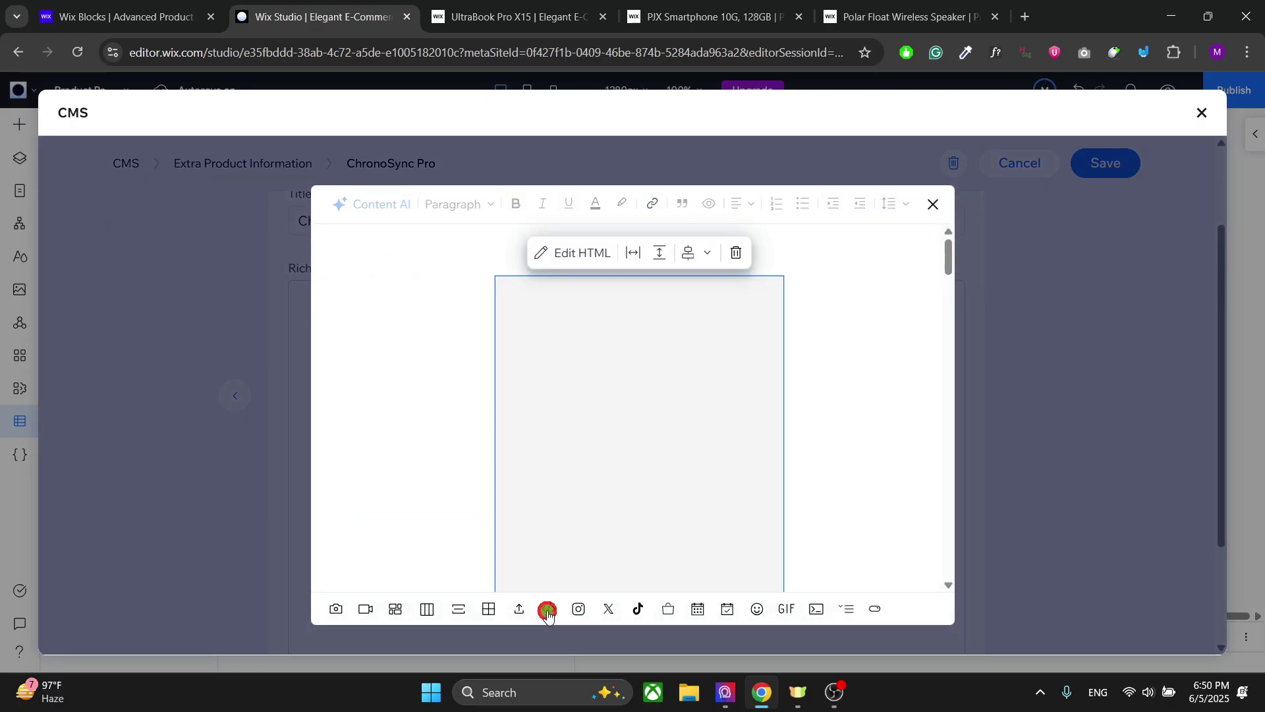
pyautogui.click(582, 252)
pyautogui.hotkey('ctrl', 'v')
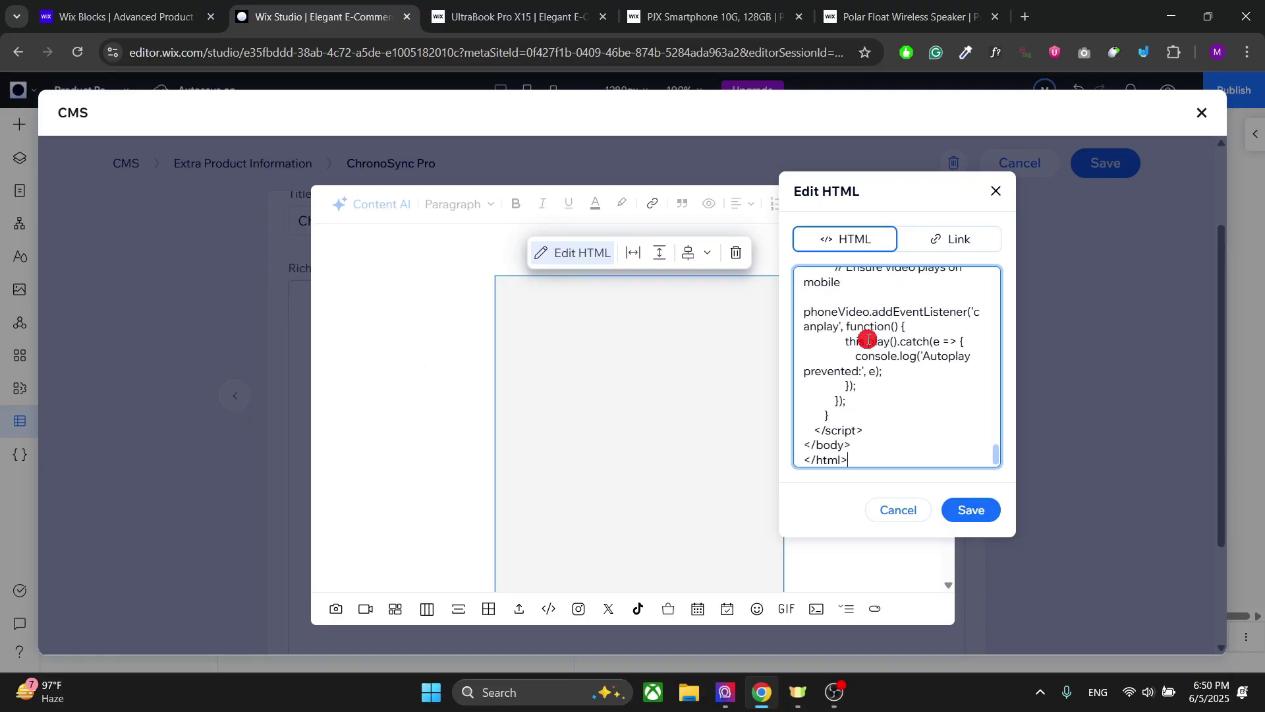
pyautogui.click(965, 513)
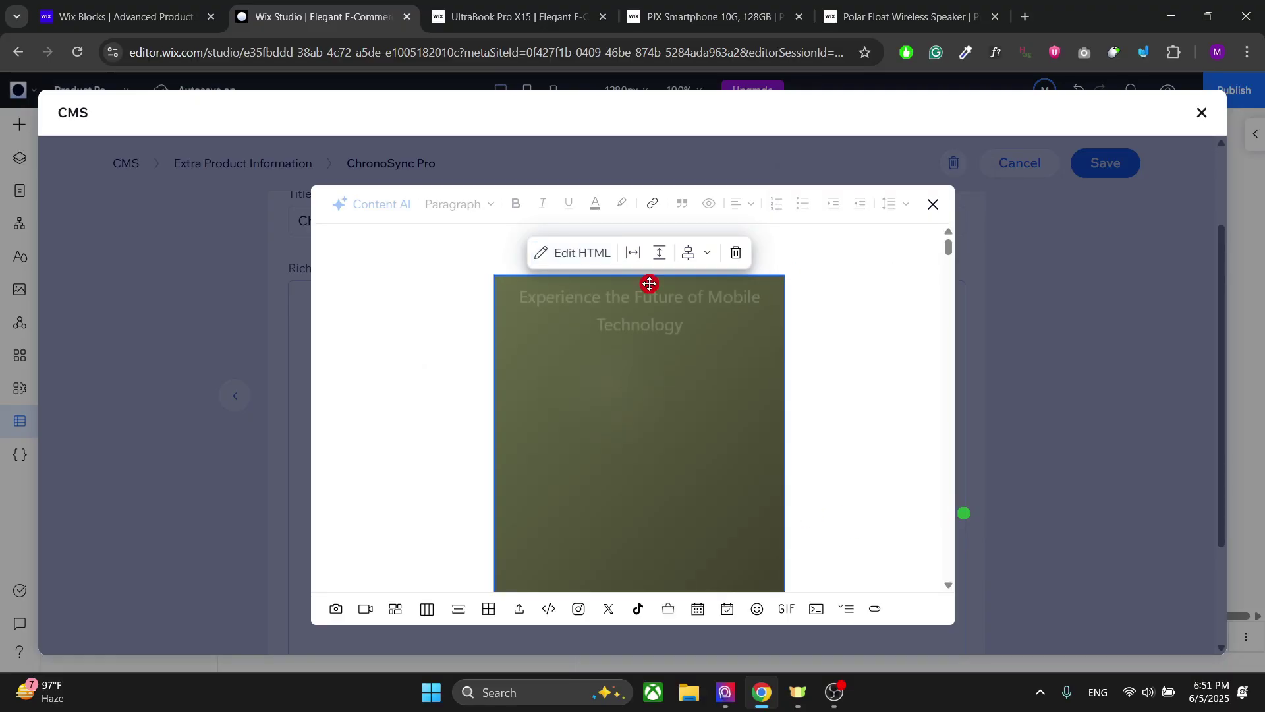
# Step: Set the embed width to 940, save the ChronoSync Pro item, and open its live page
pyautogui.click(634, 256)
pyautogui.click(891, 270)
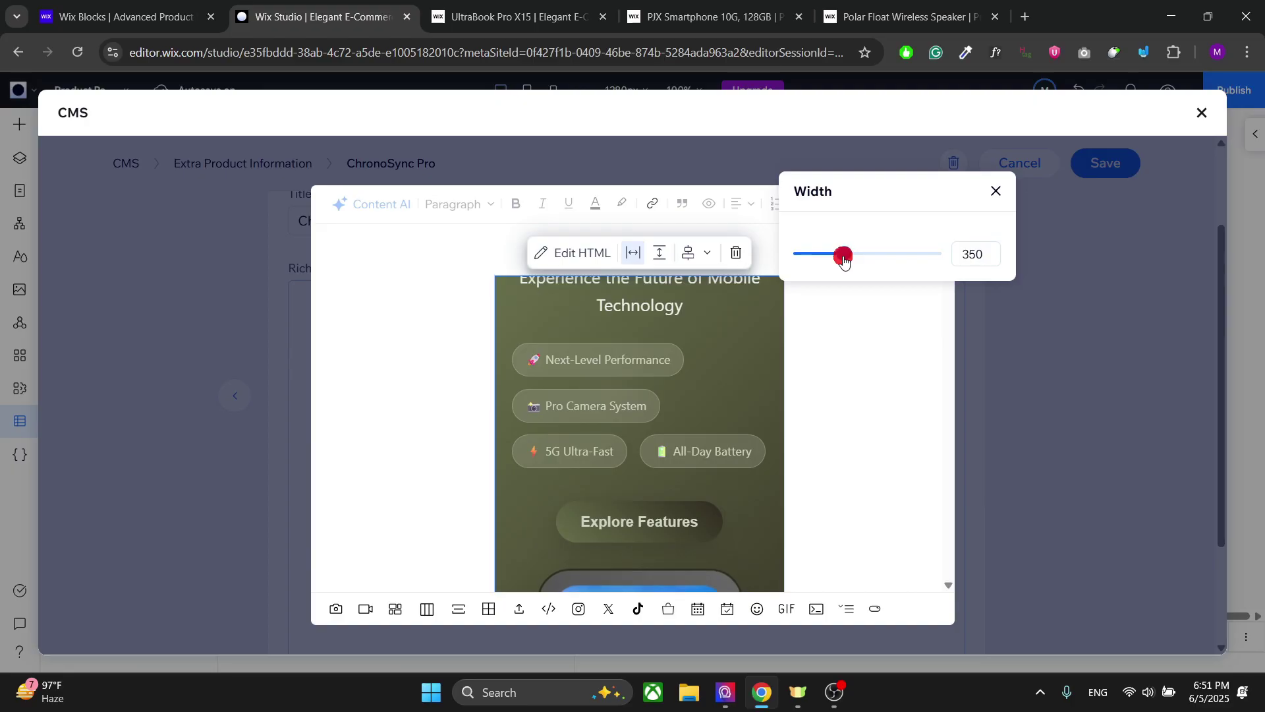
pyautogui.moveTo(844, 259); pyautogui.dragTo(886, 223)
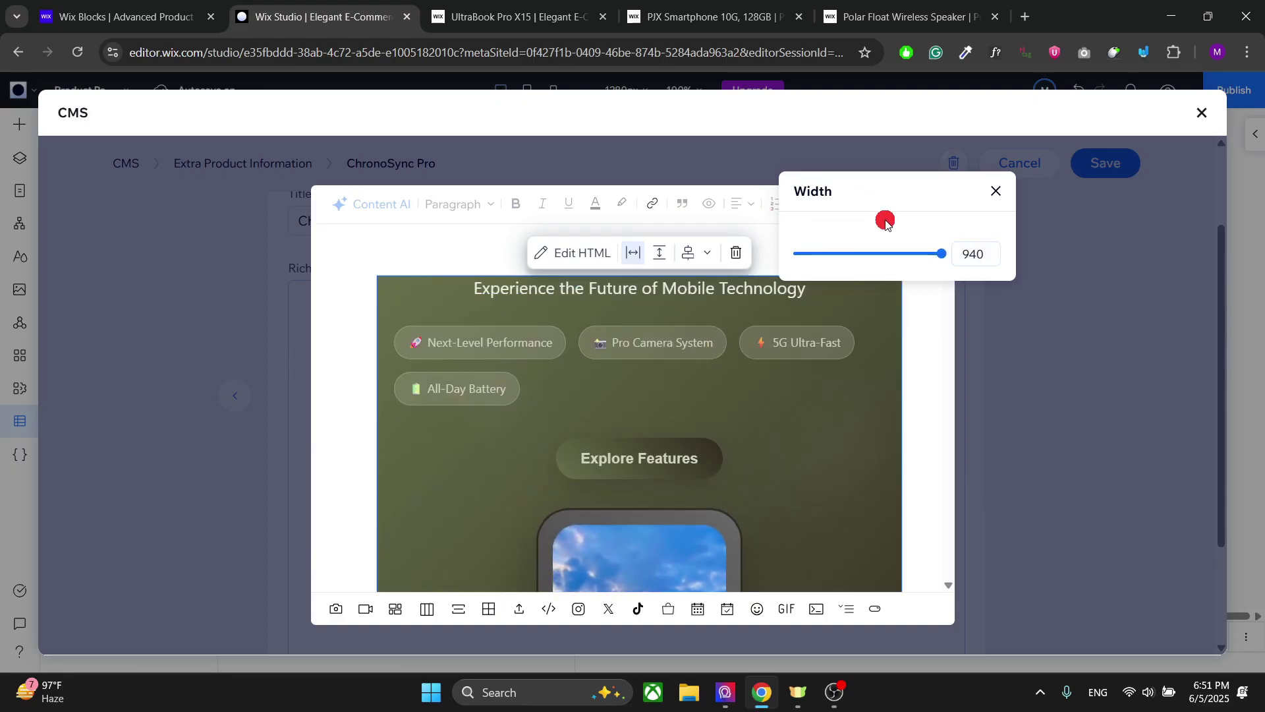
pyautogui.click(996, 190)
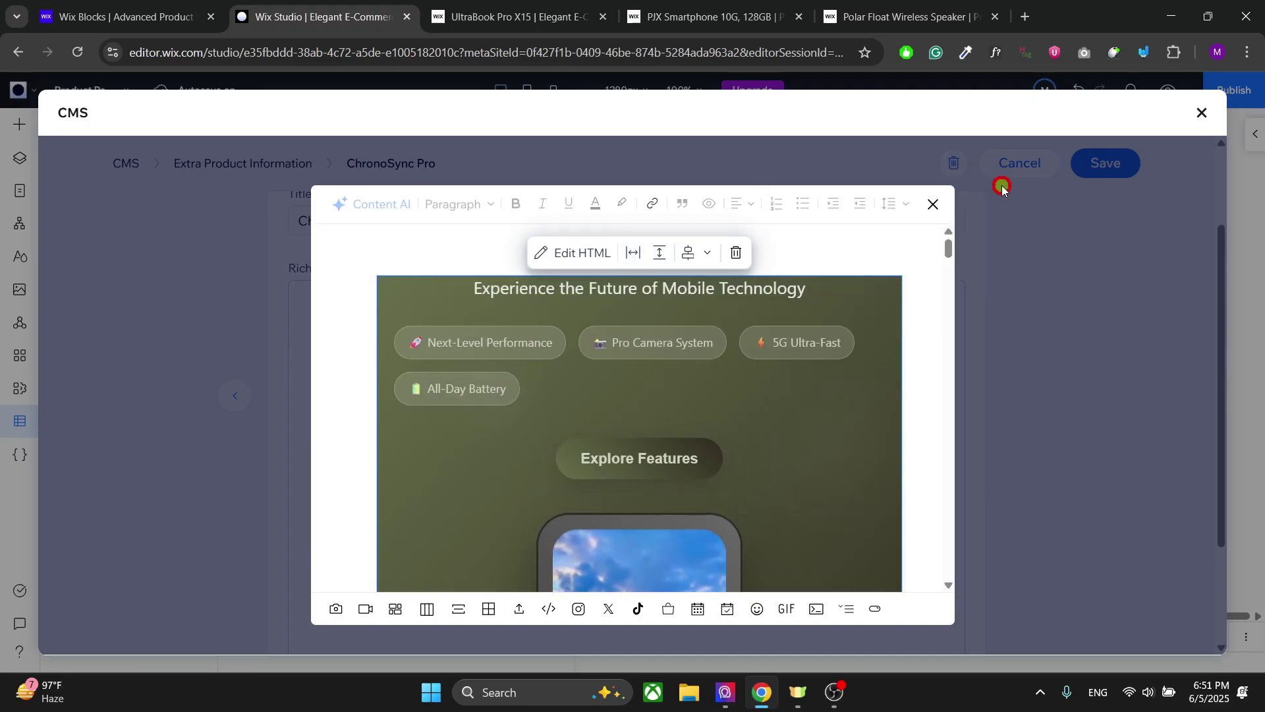
pyautogui.click(941, 207)
pyautogui.click(1102, 198)
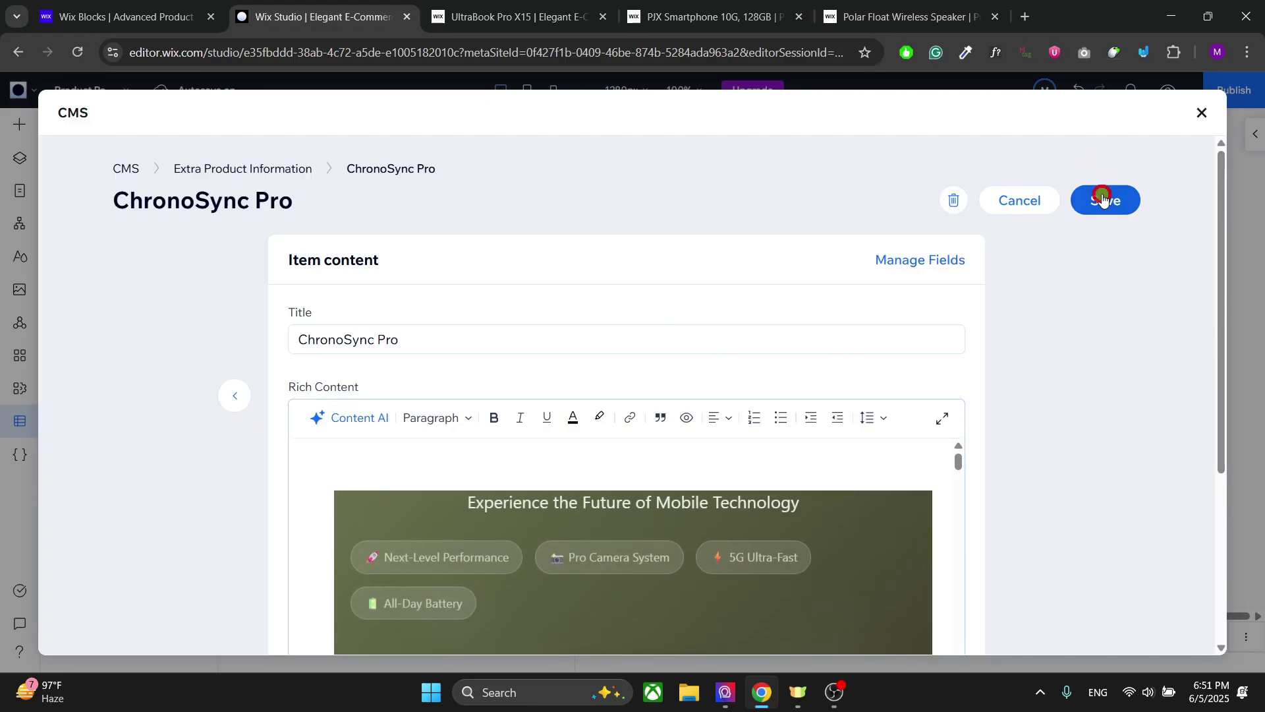
pyautogui.hotkey('ctrl', 'Tab')
pyautogui.click(239, 336)
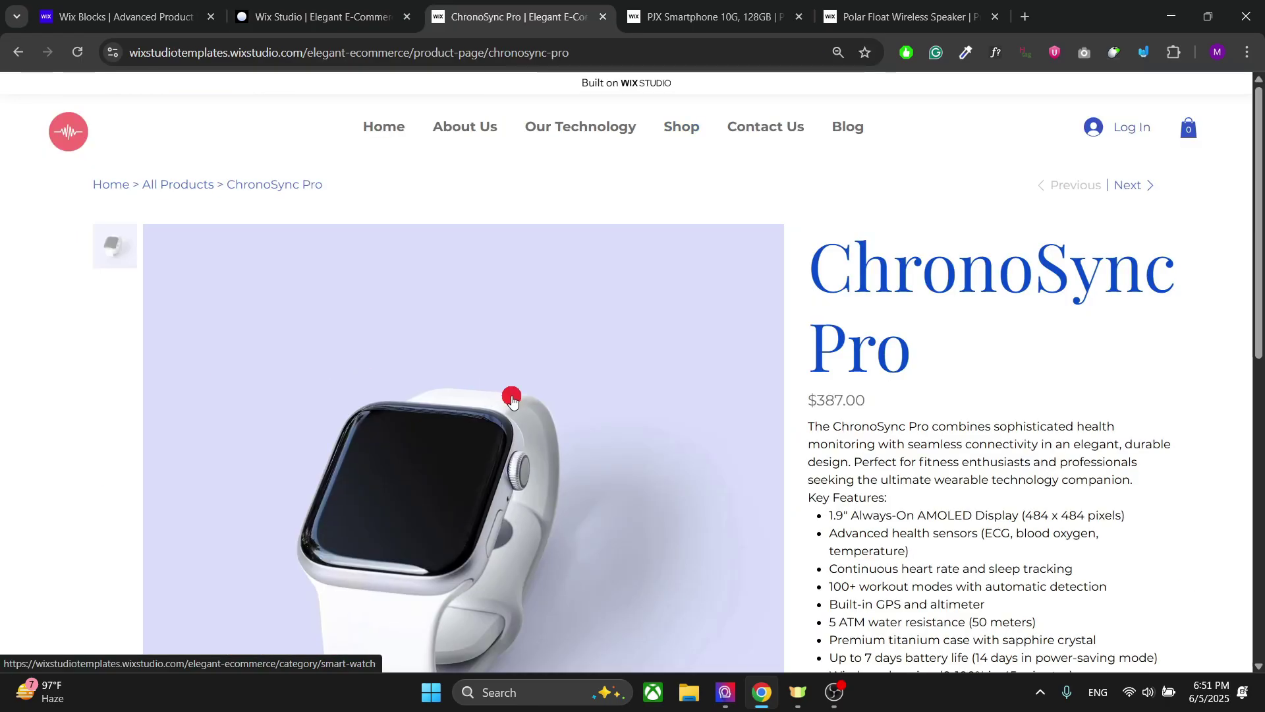
# Step: Expand the battery-life, storage, carriers, camera and waterproof FAQ answers on the live page
pyautogui.scroll(-10, 513, 395)
pyautogui.scroll(-6, 52, 348)
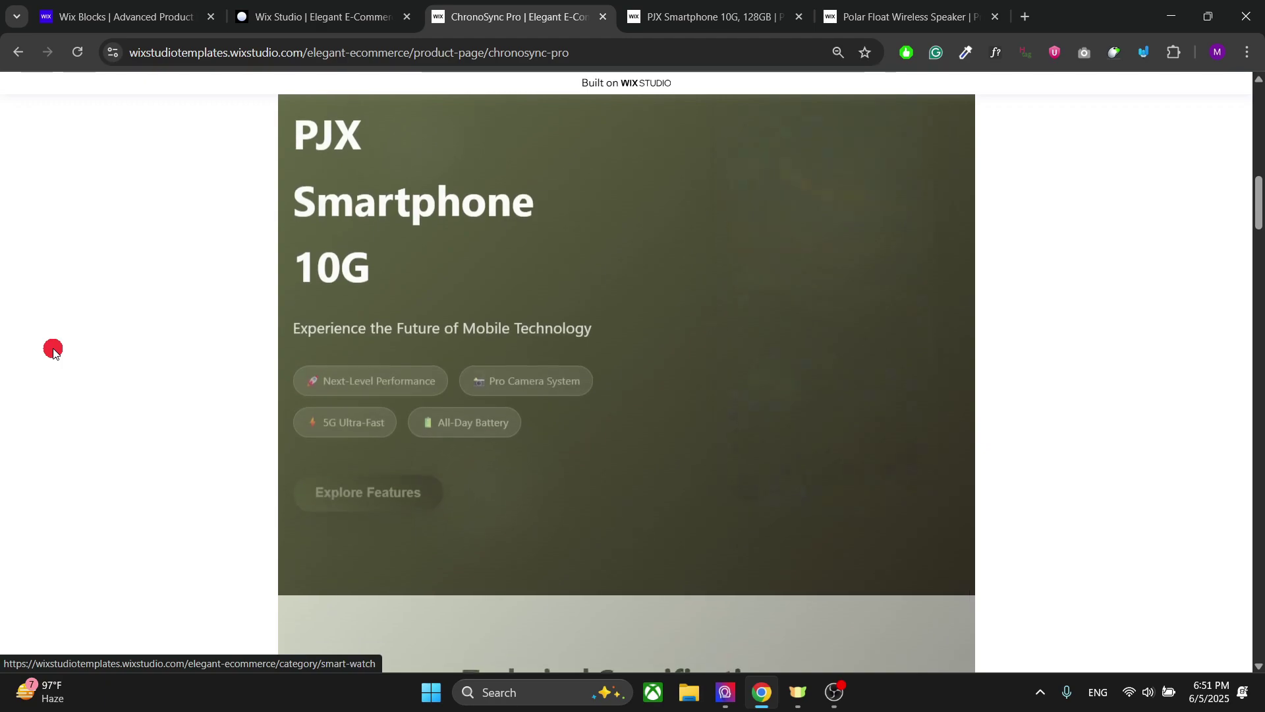
pyautogui.scroll(-20, 684, 355)
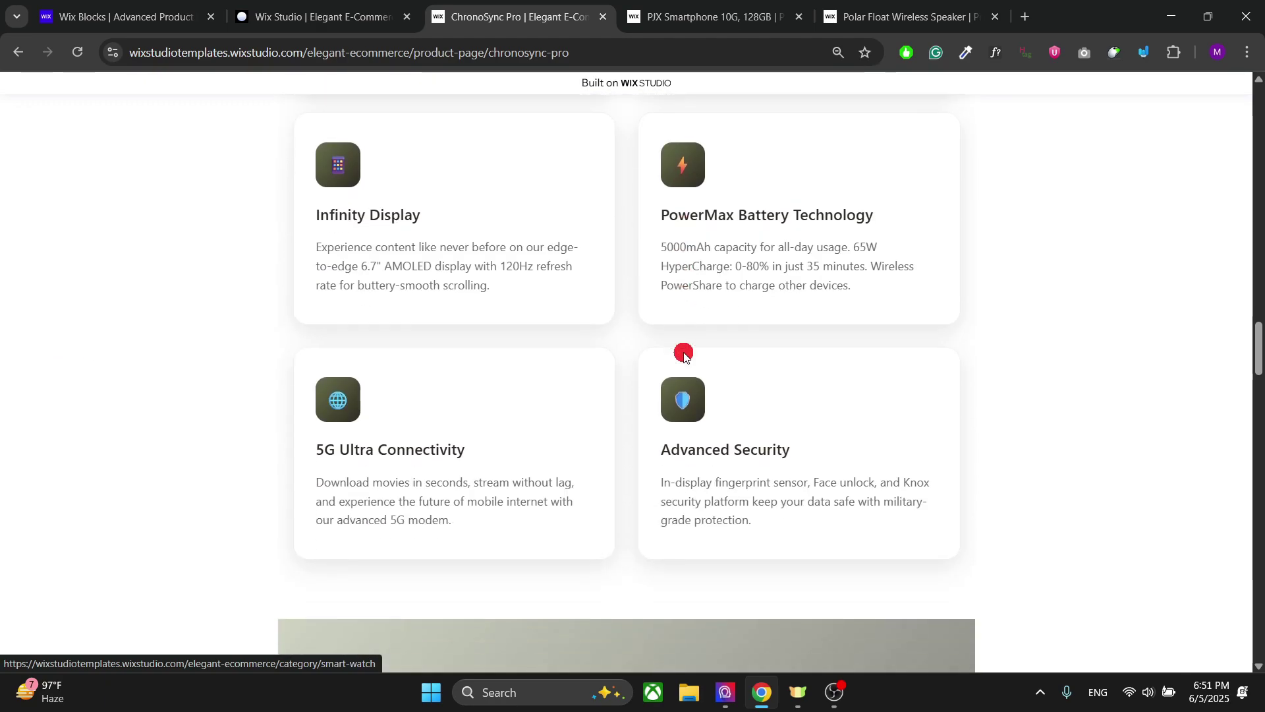
pyautogui.scroll(4, 682, 353)
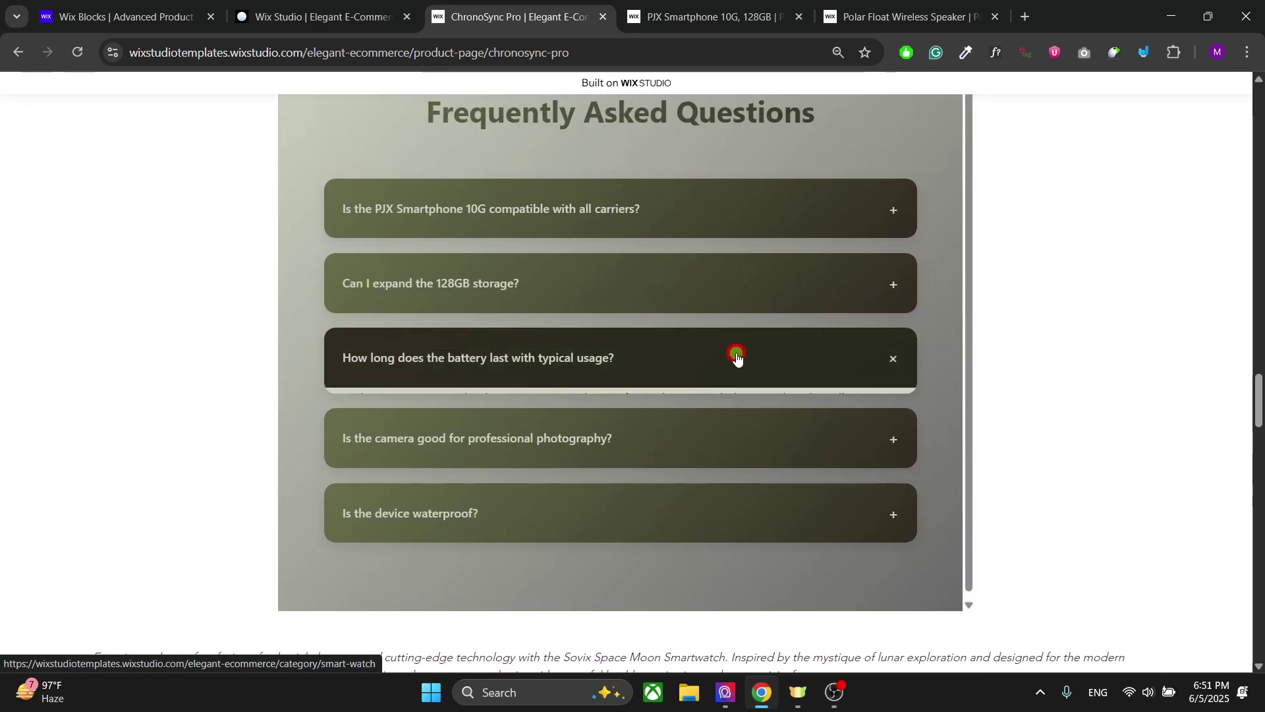
pyautogui.click(734, 356)
pyautogui.click(715, 303)
pyautogui.click(686, 203)
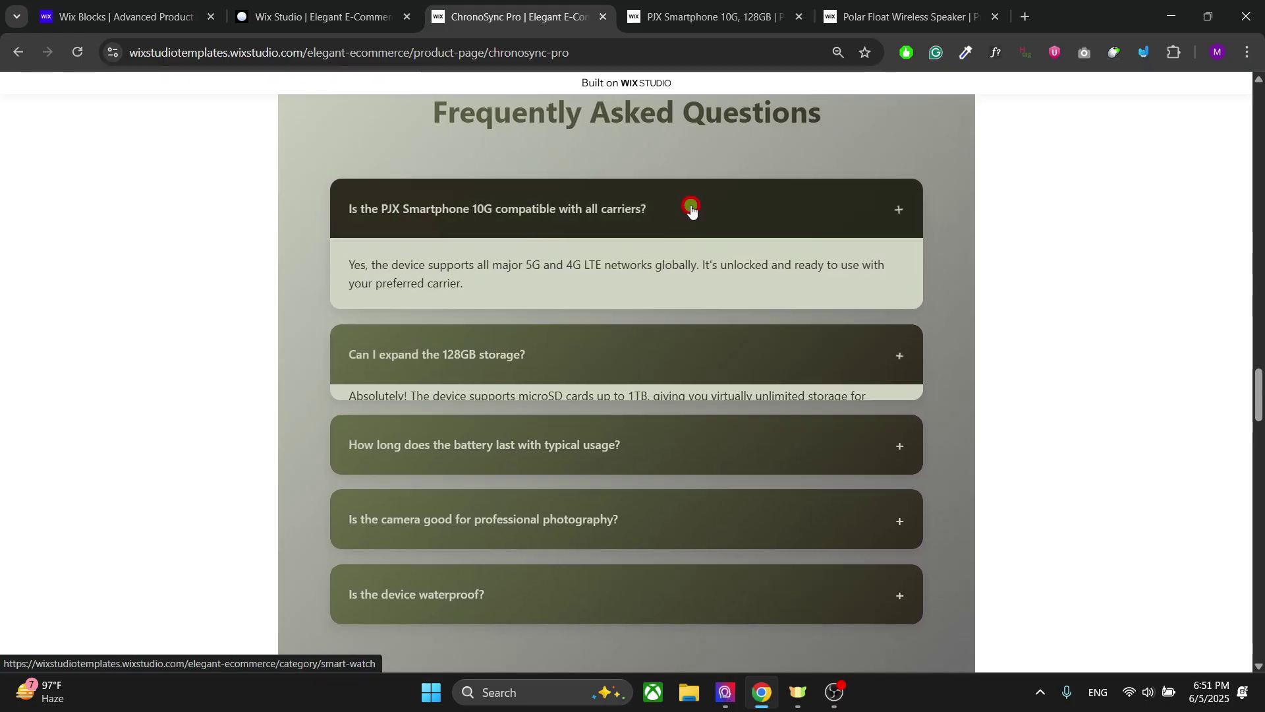
pyautogui.click(632, 496)
pyautogui.click(605, 589)
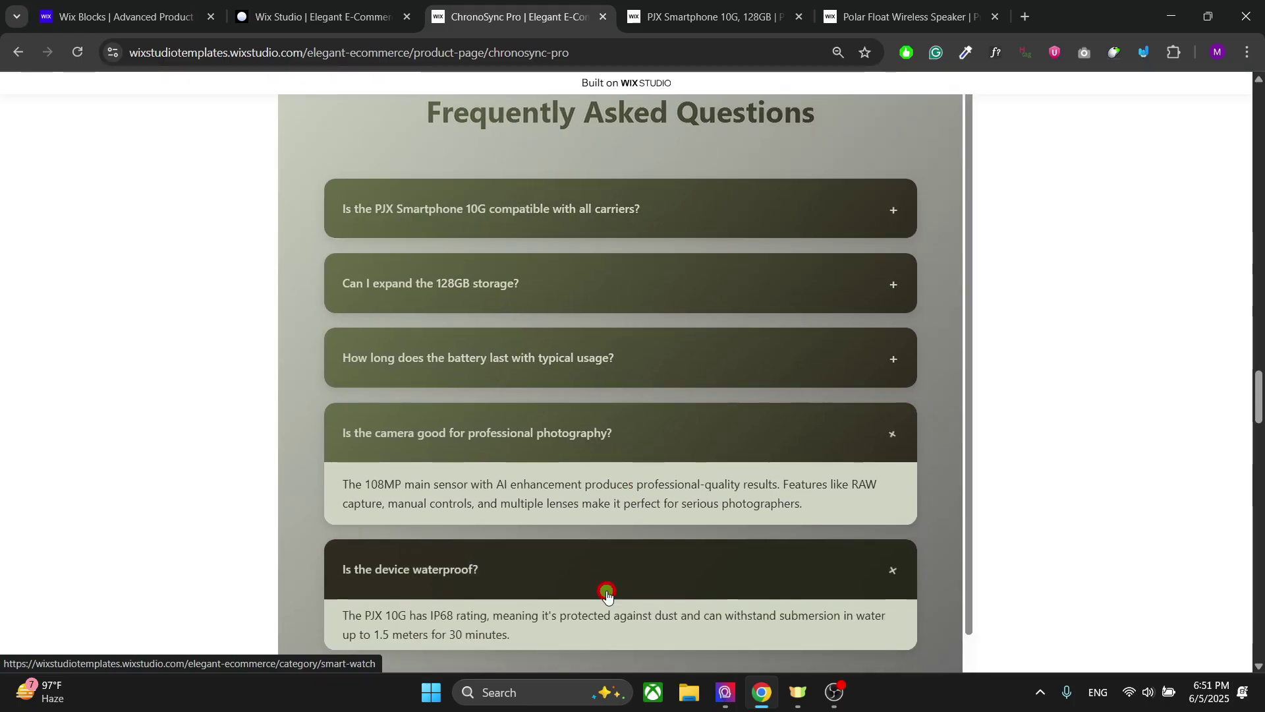
pyautogui.click(330, 5)
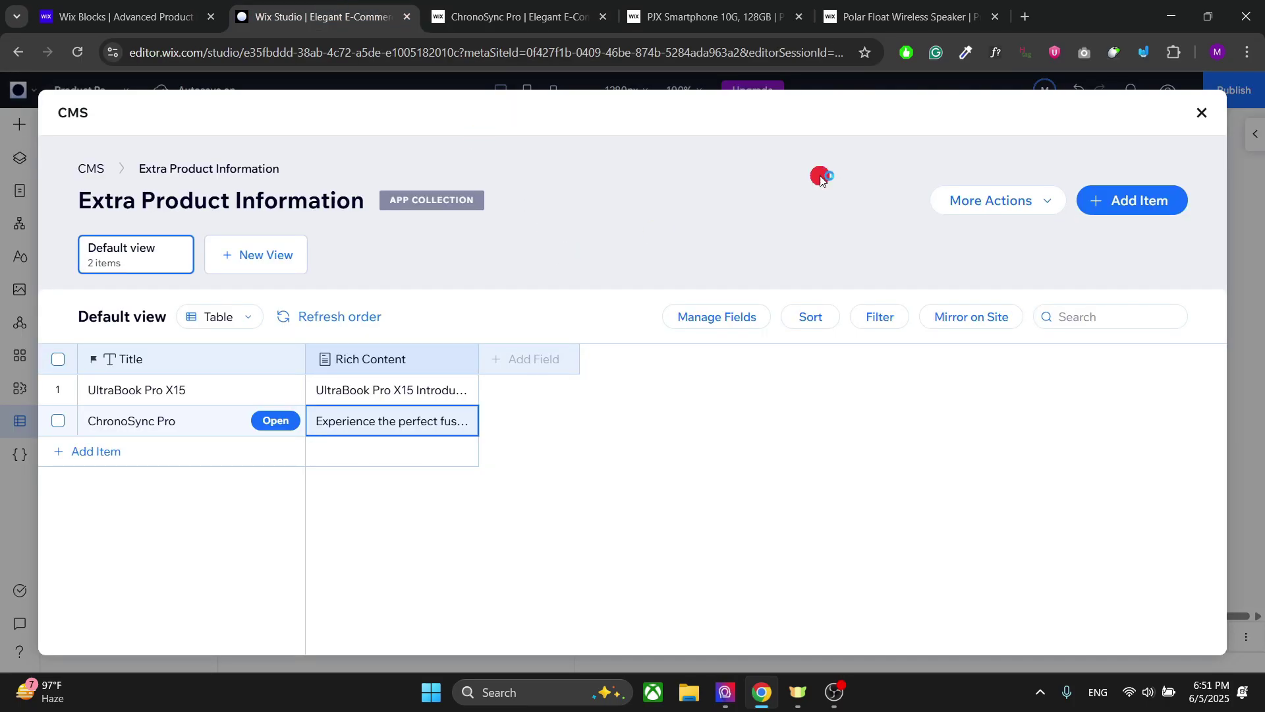
# Step: Close the CMS and collections panel, then preview the product page with UltraBook Pro X15
pyautogui.click(1205, 113)
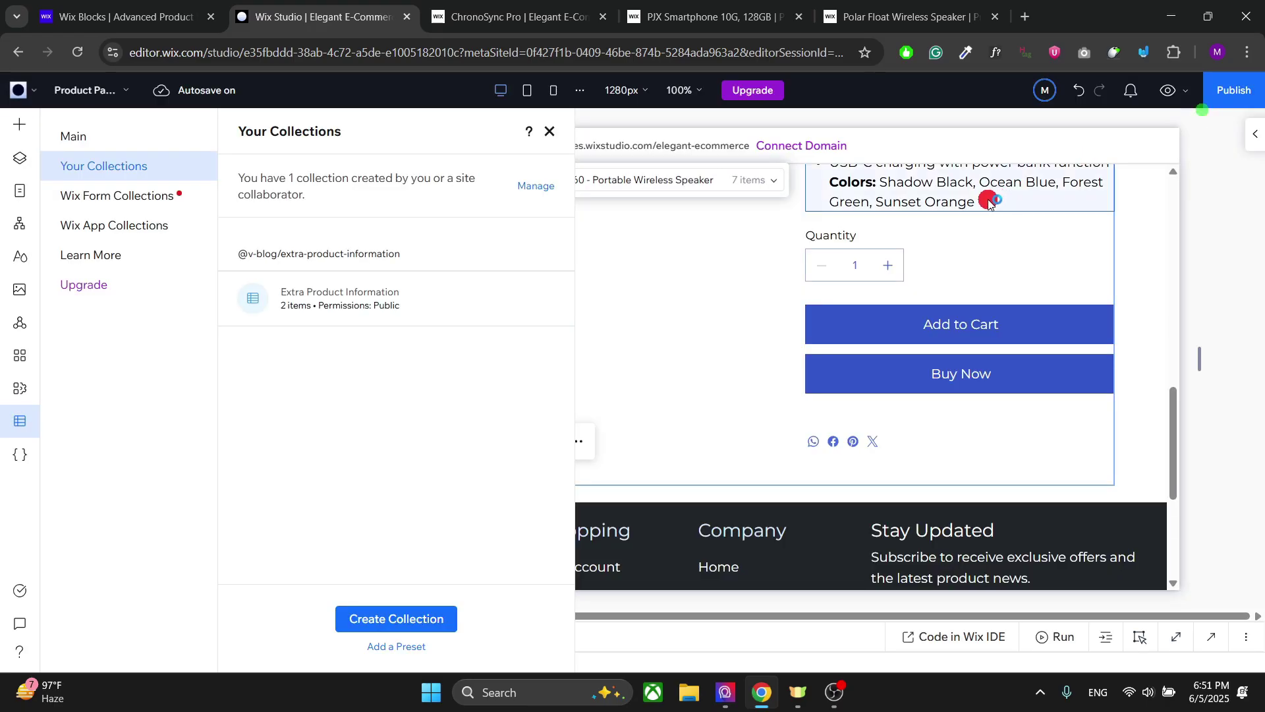
pyautogui.click(551, 135)
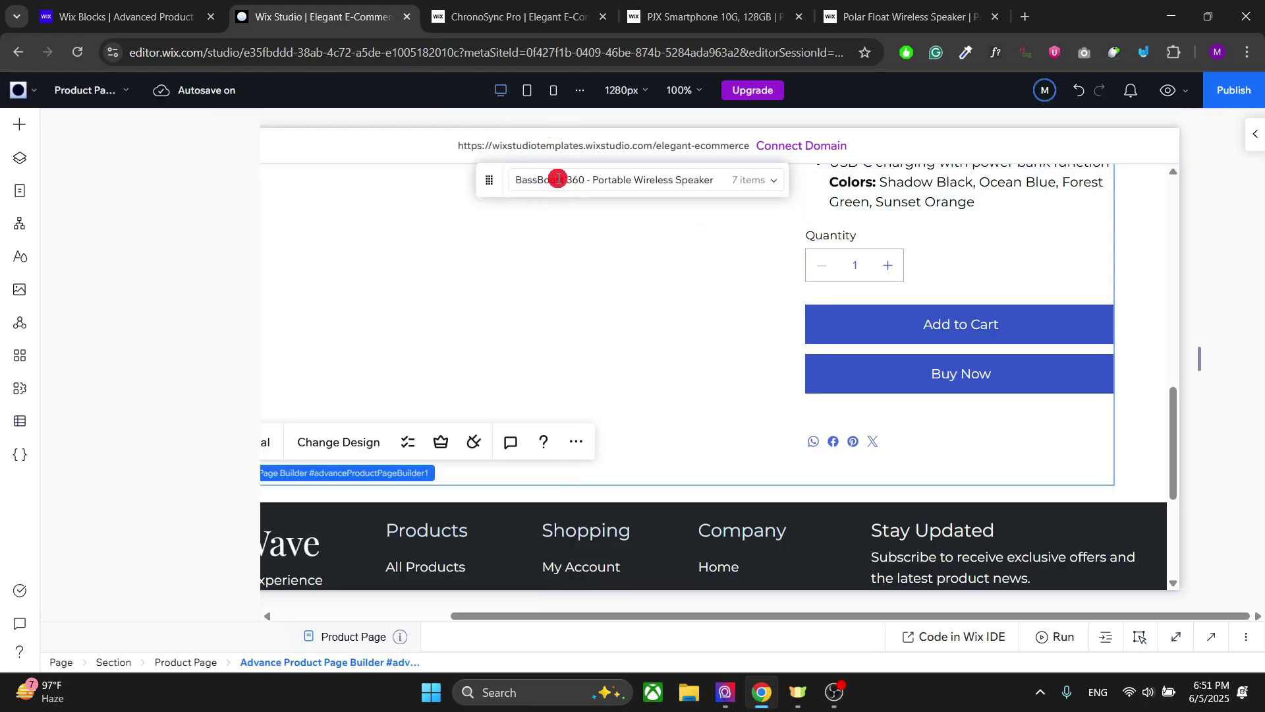
pyautogui.click(749, 181)
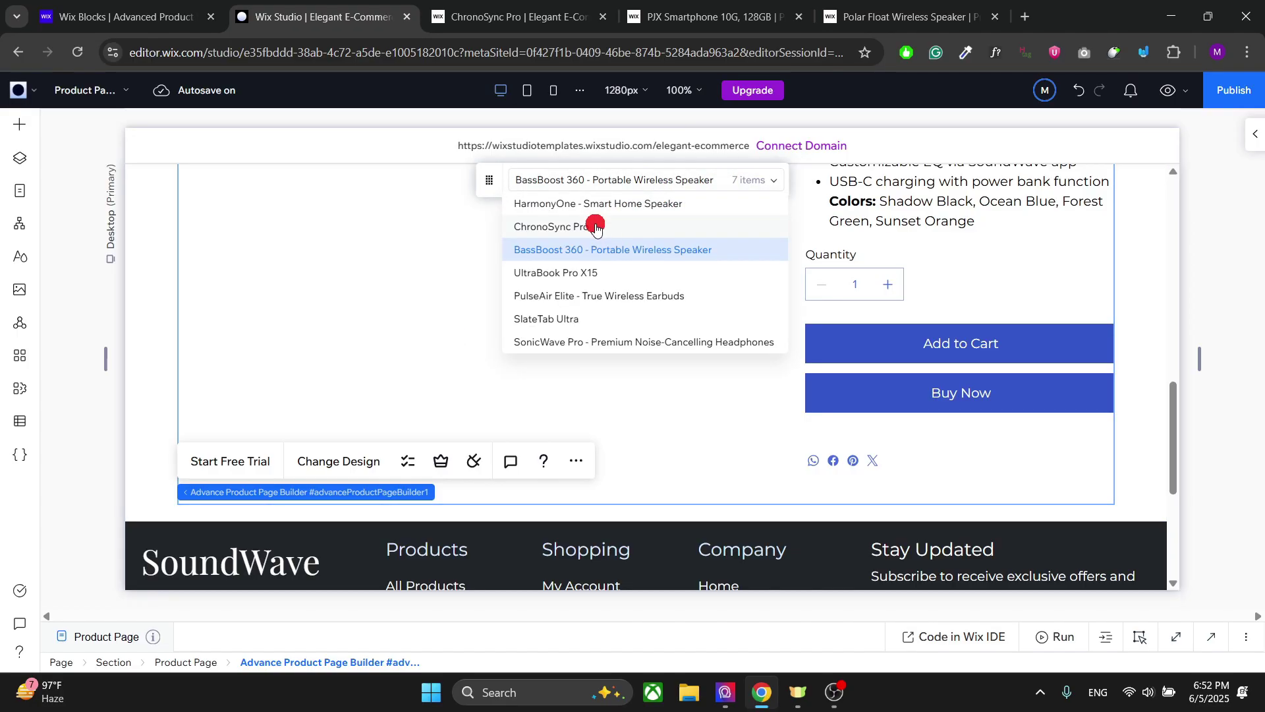
pyautogui.click(569, 275)
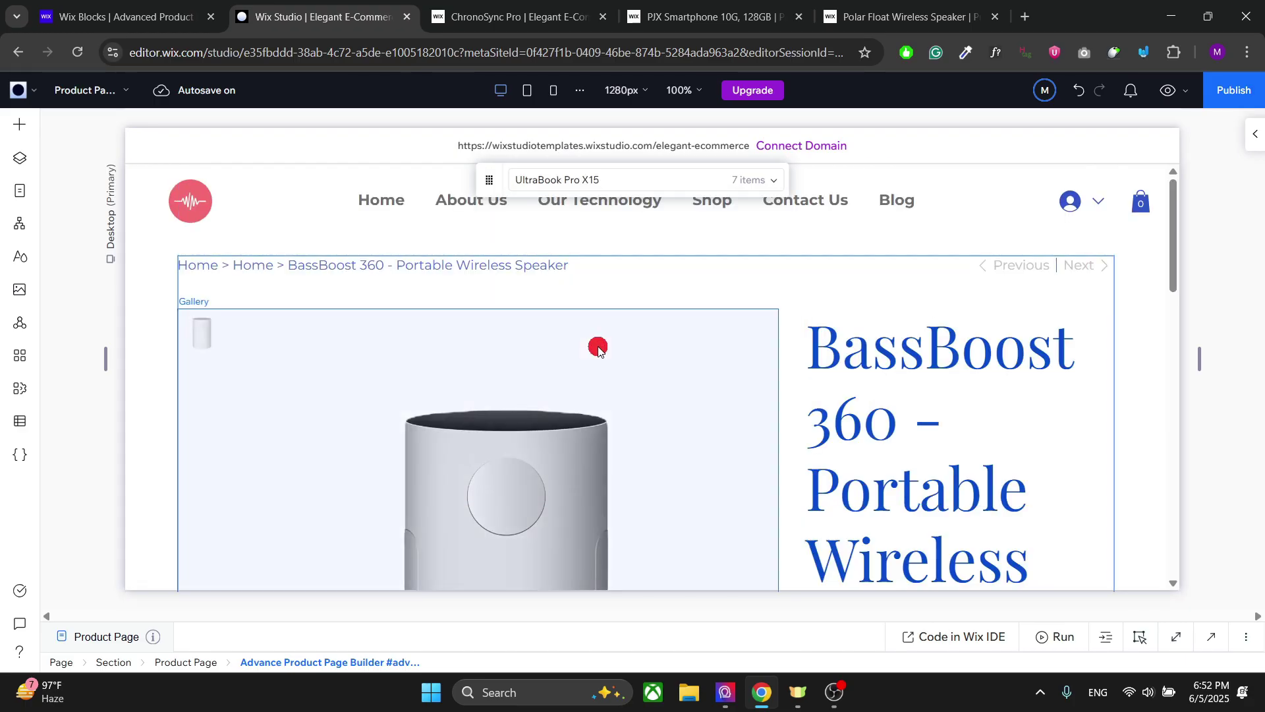
pyautogui.scroll(-10, 597, 349)
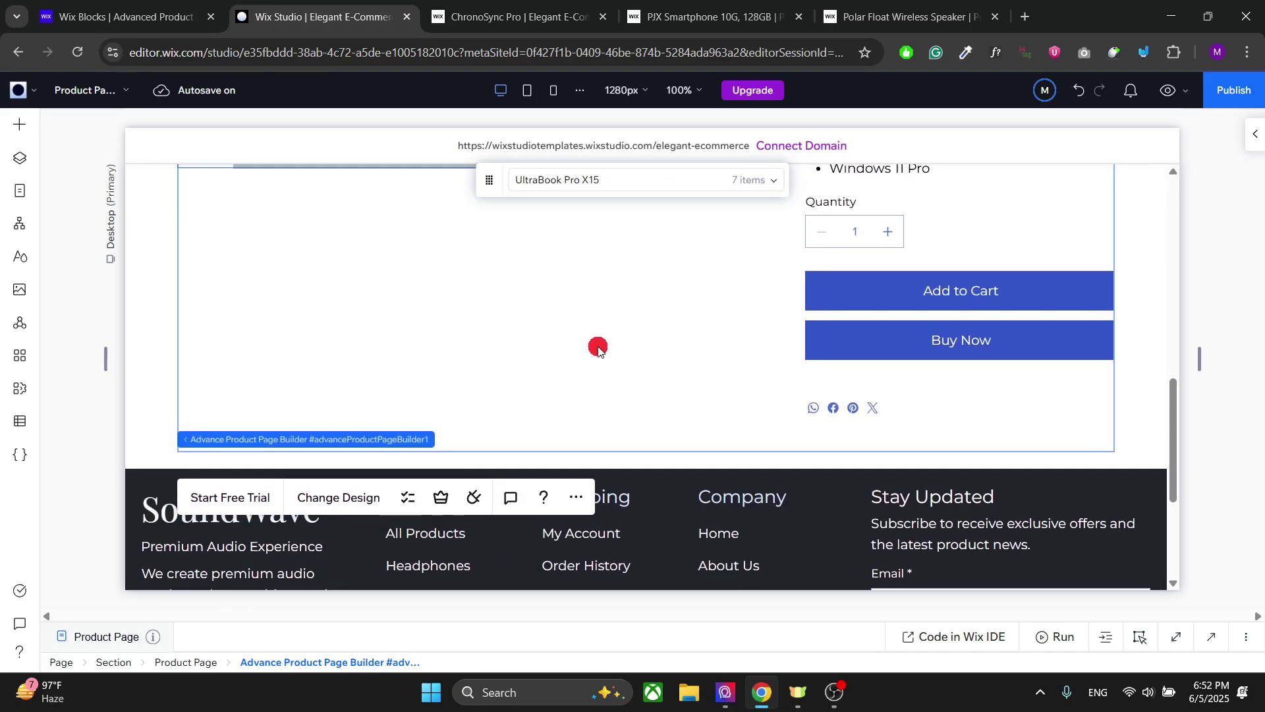
pyautogui.scroll(-6, 597, 349)
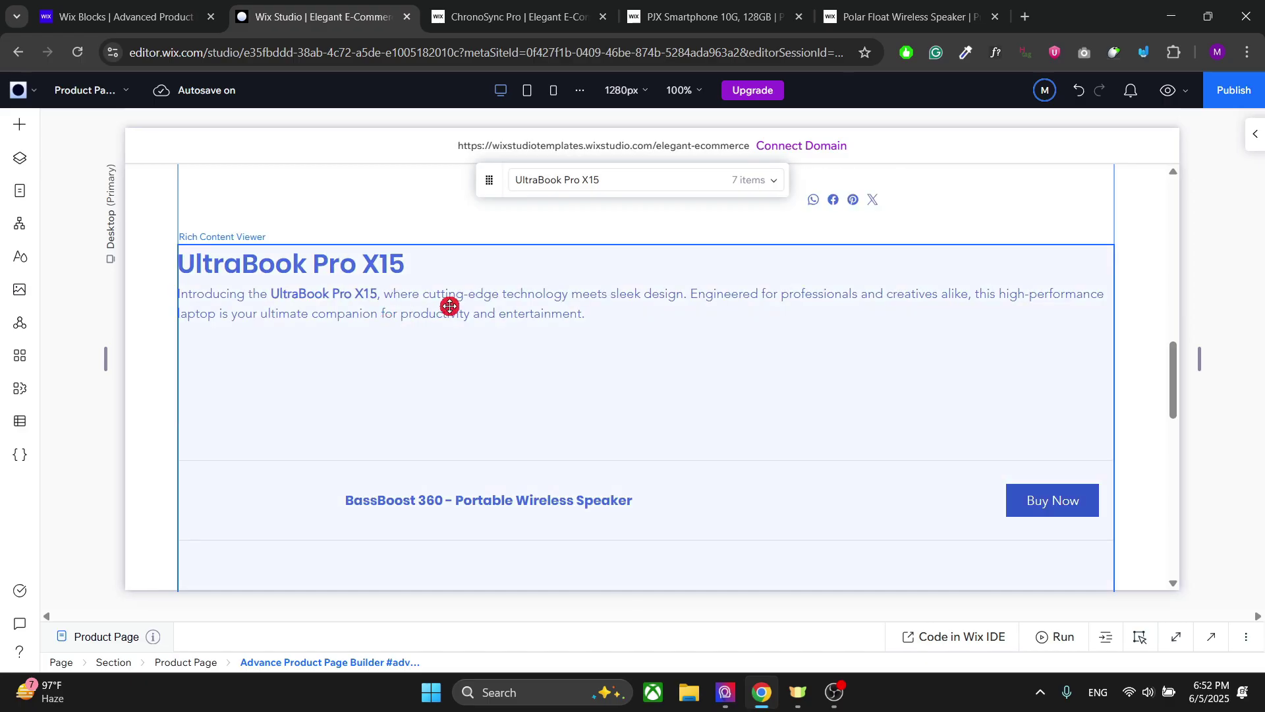
# Step: Select the Rich Content Viewer and expand its Text design settings in the Inspector
pyautogui.click(450, 306)
pyautogui.click(452, 306)
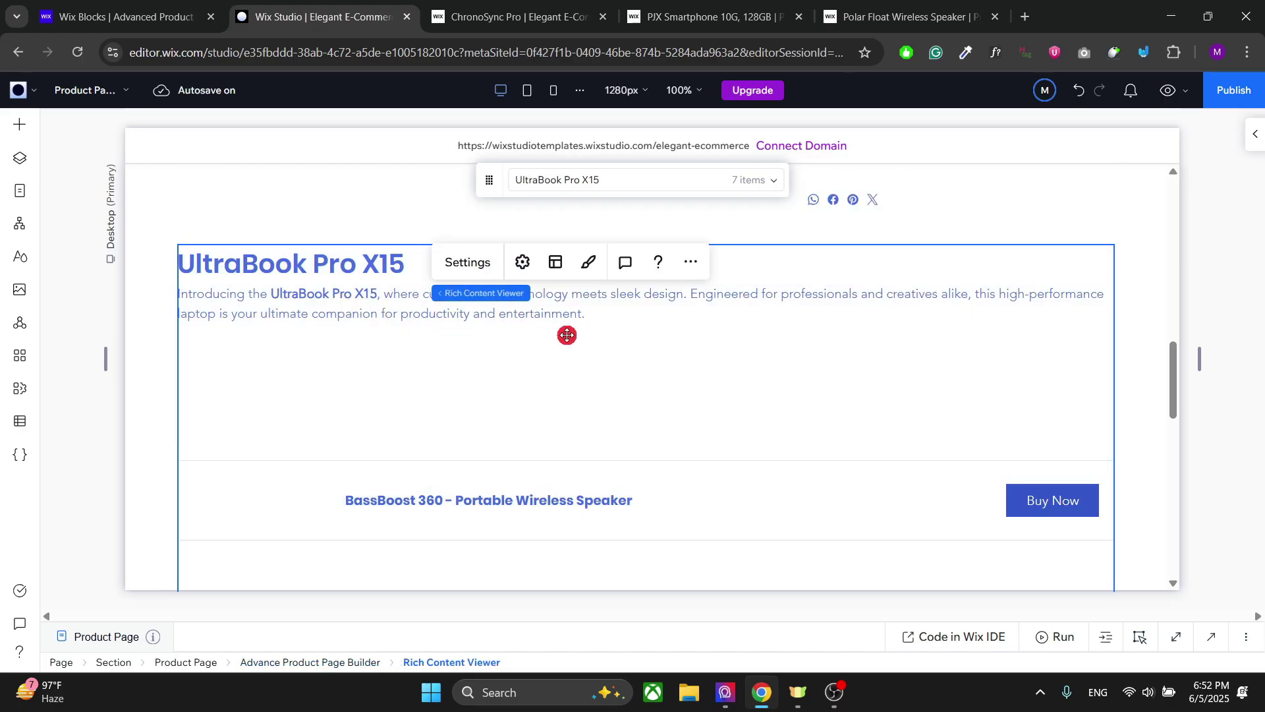
pyautogui.click(1257, 131)
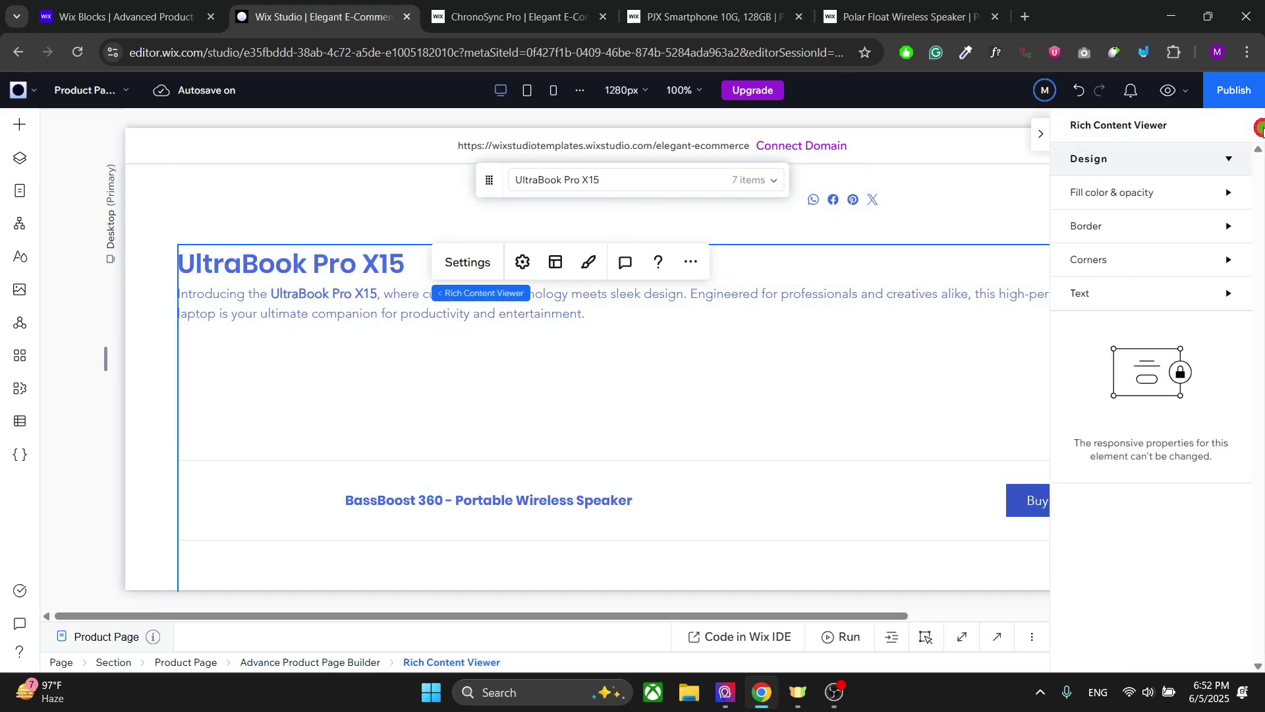
pyautogui.click(1155, 193)
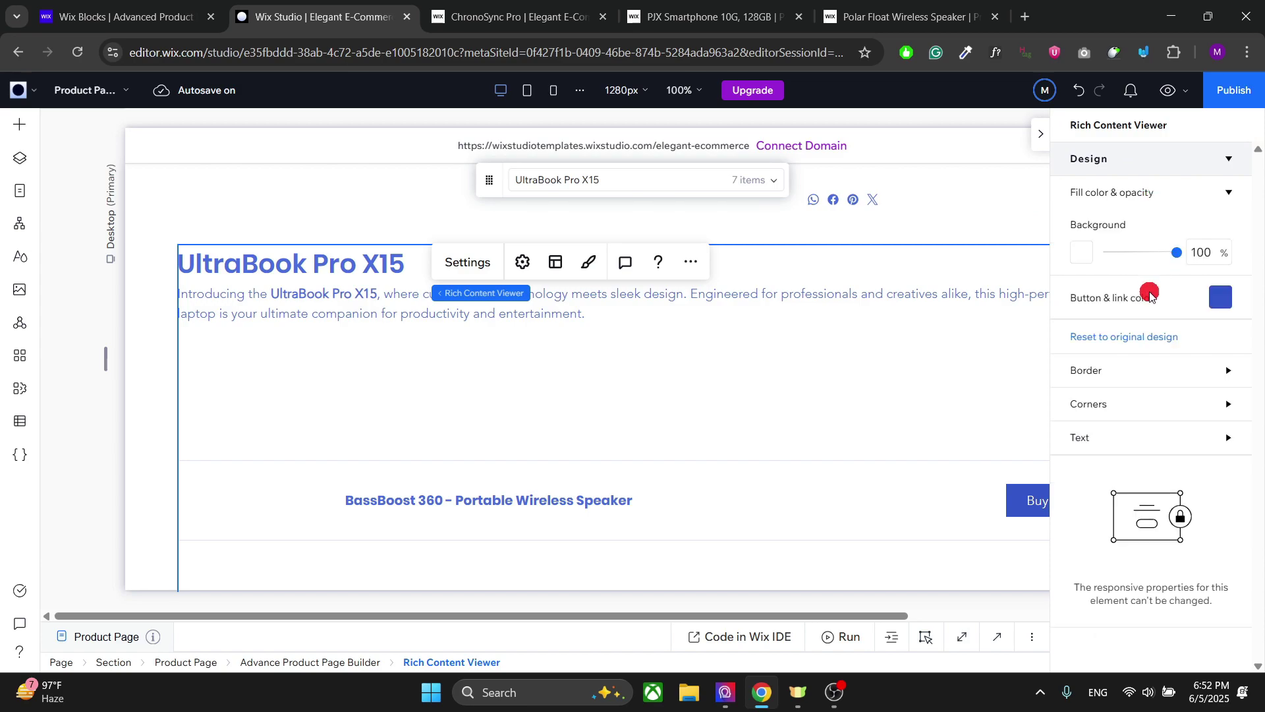
pyautogui.click(1105, 440)
pyautogui.scroll(-4, 1146, 453)
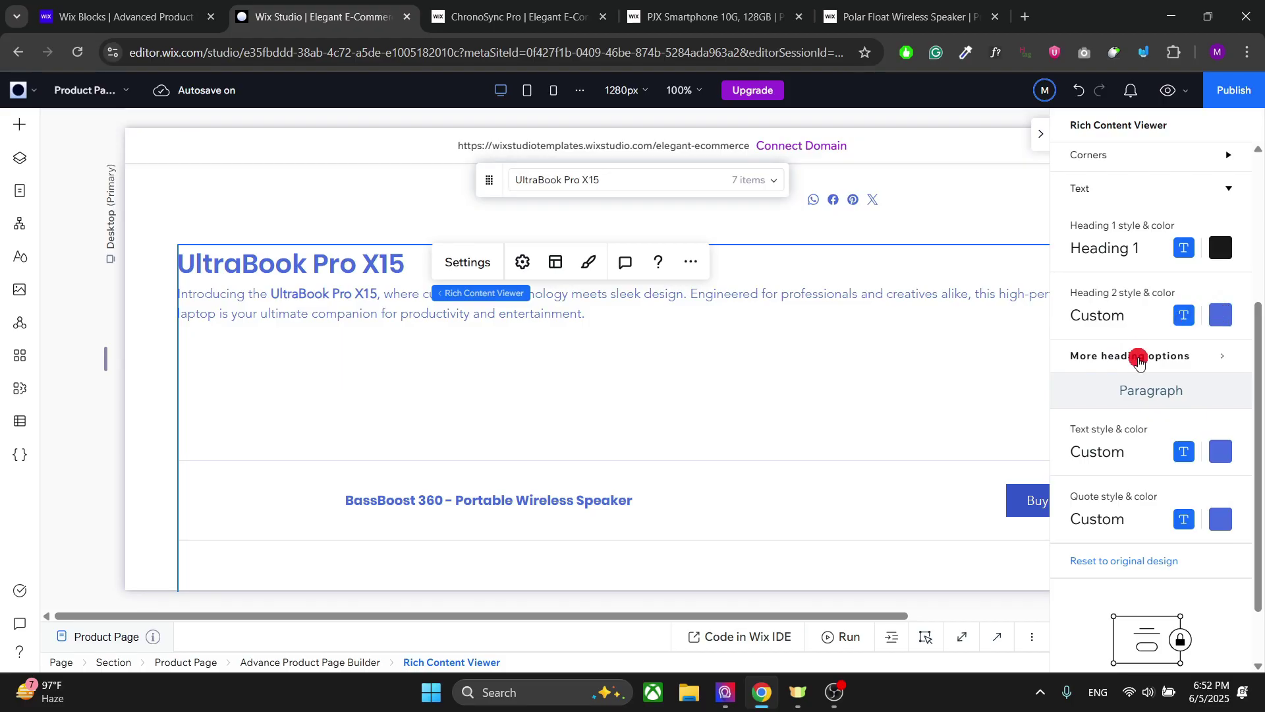
# Step: Make the Heading 2 colour black and the paragraph text colour dark charcoal #212529
pyautogui.click(1221, 315)
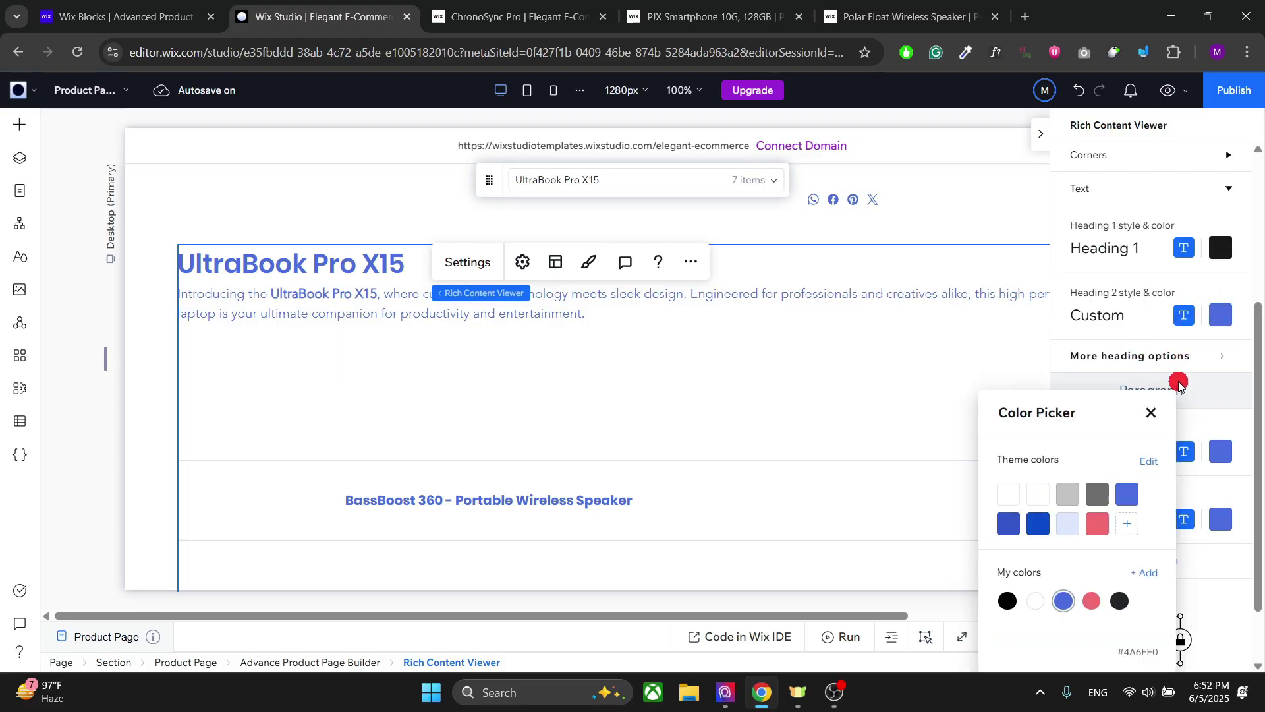
pyautogui.click(1014, 609)
pyautogui.click(1157, 415)
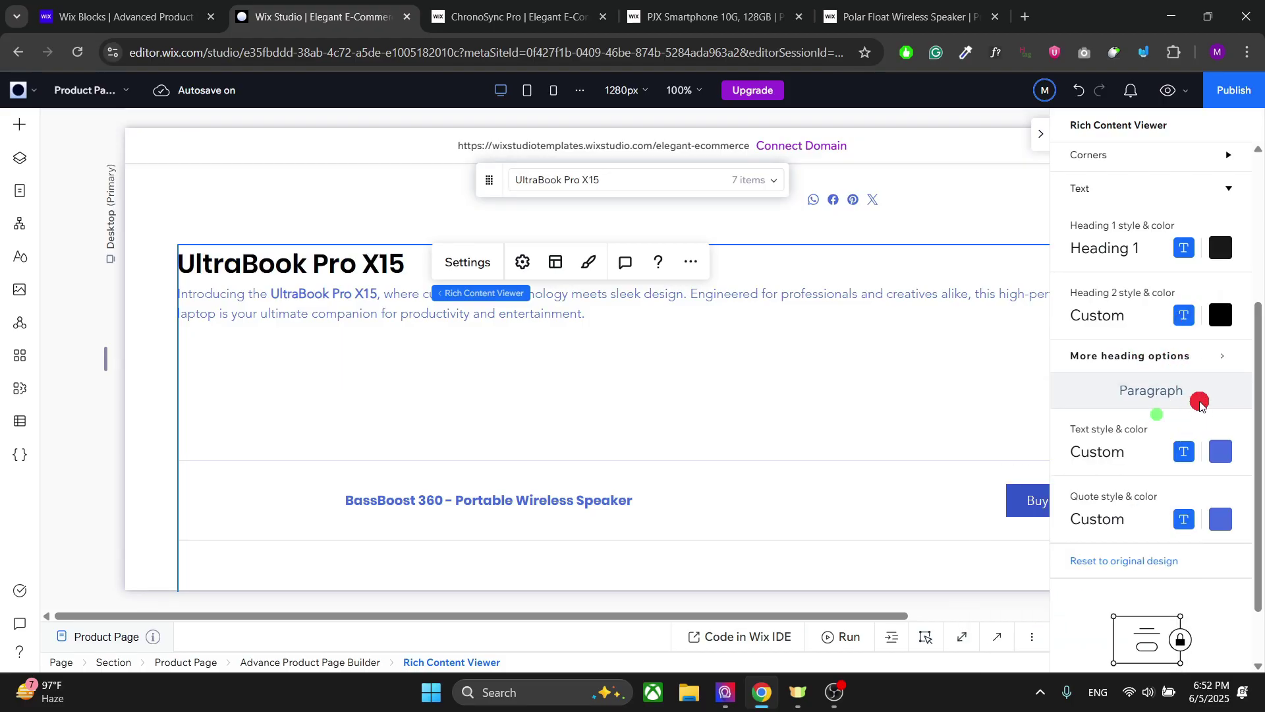
pyautogui.click(1228, 453)
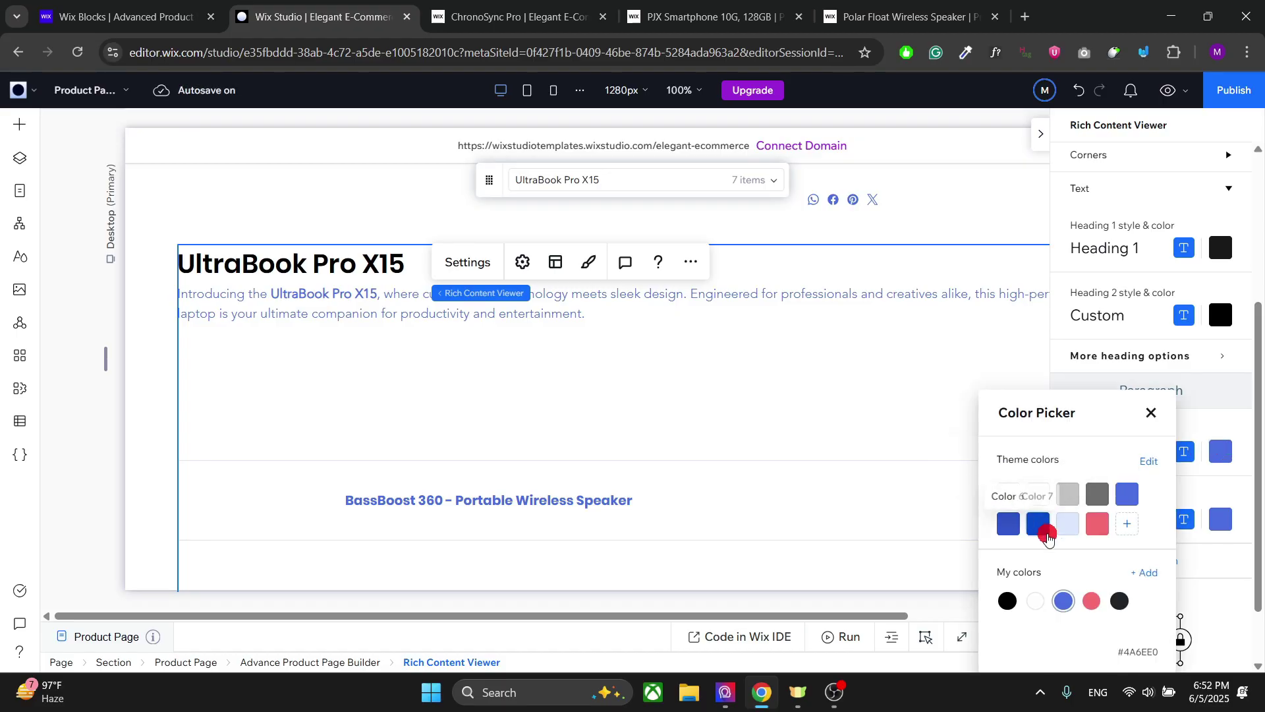
pyautogui.click(1119, 601)
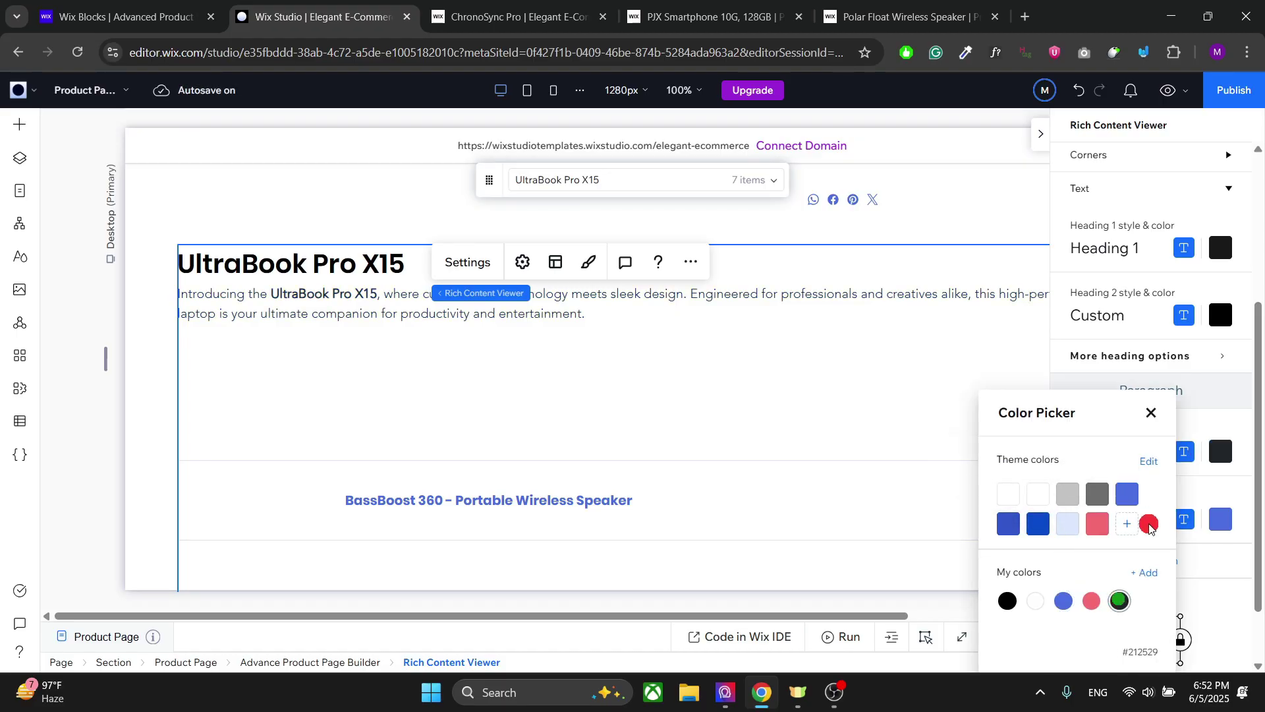
pyautogui.click(1153, 415)
# Step: Review the paragraph font settings, reselect the viewer, and collapse the Inspector to widen the canvas
pyautogui.click(1183, 453)
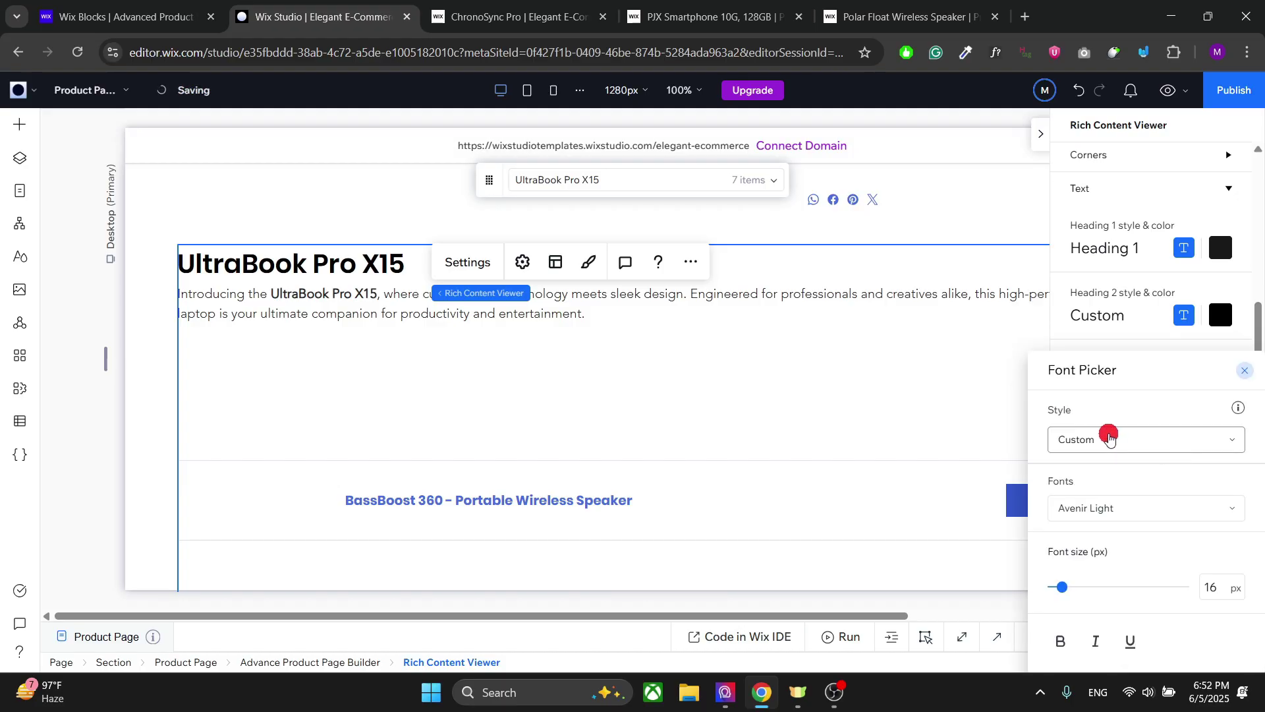
pyautogui.moveTo(1119, 382); pyautogui.dragTo(1018, 247)
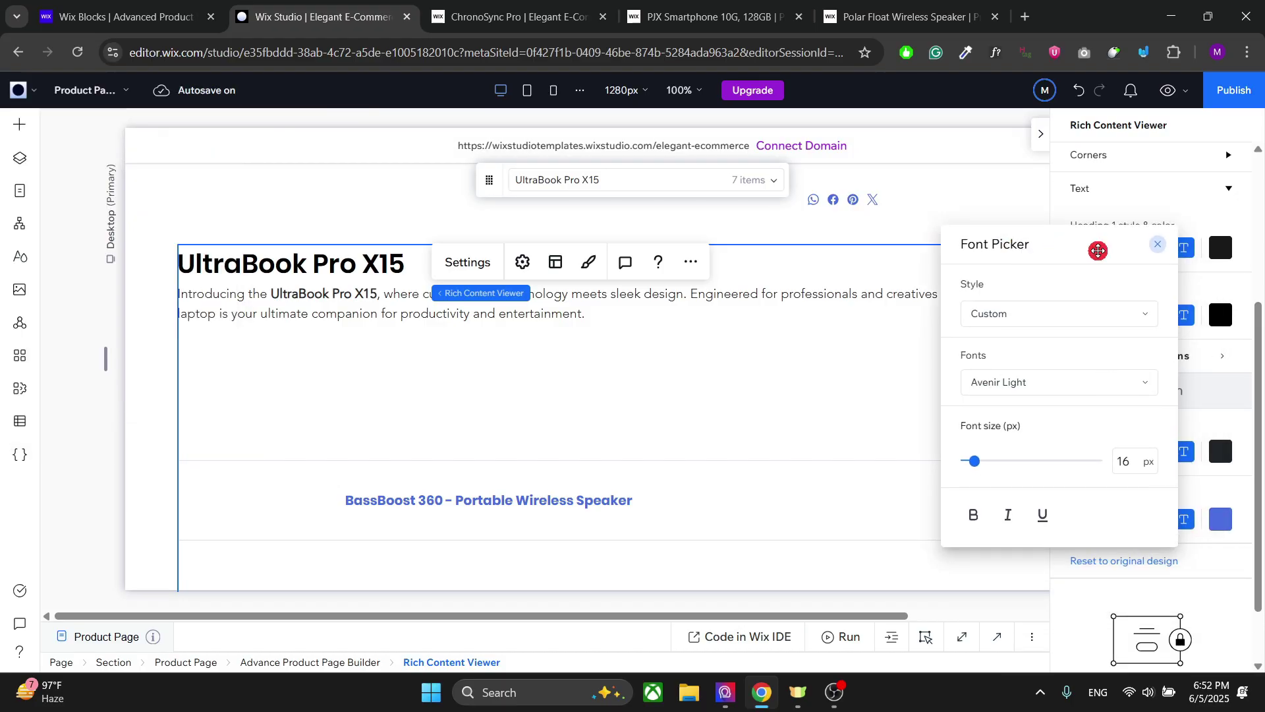
pyautogui.click(1158, 243)
pyautogui.scroll(-3, 760, 345)
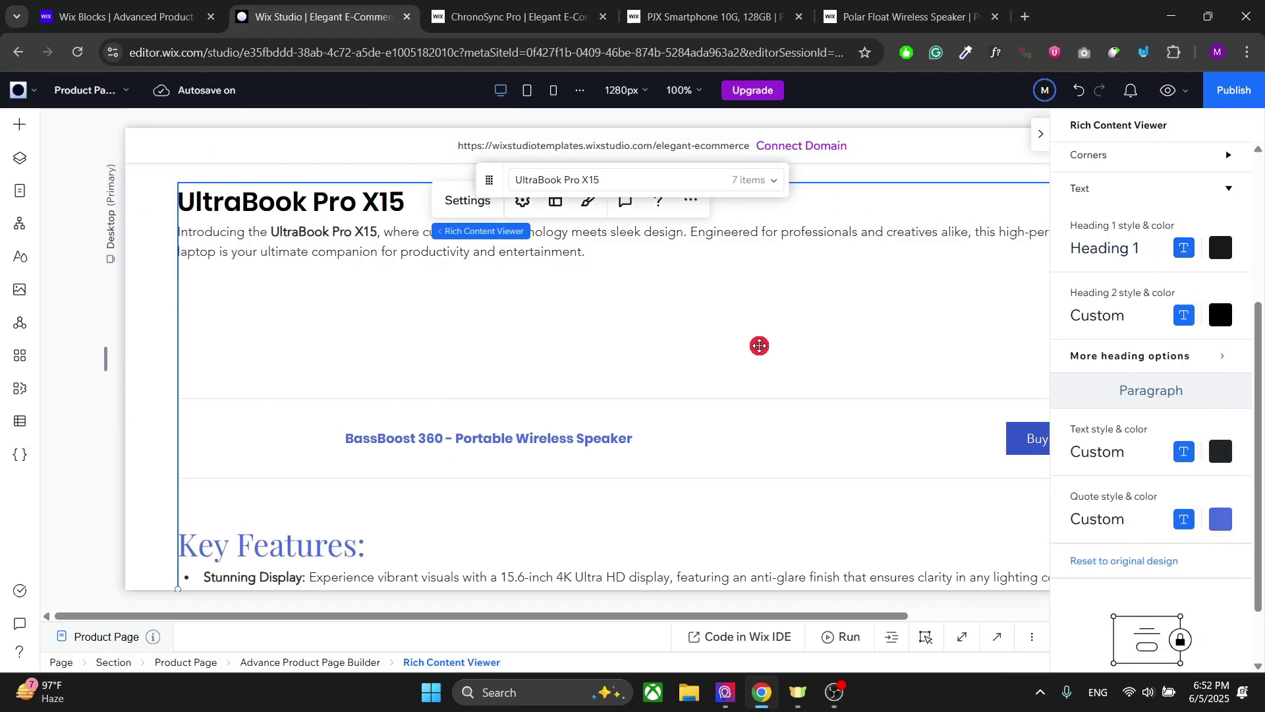
pyautogui.scroll(3, 596, 272)
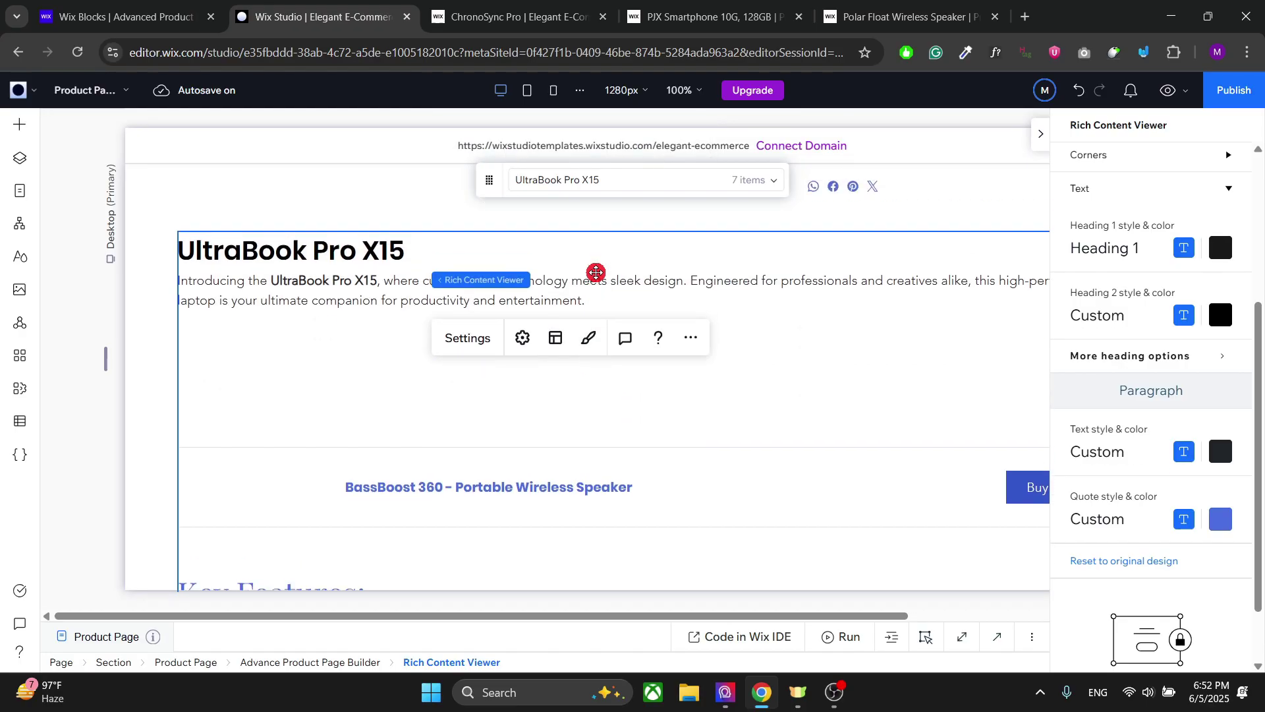
pyautogui.click(310, 274)
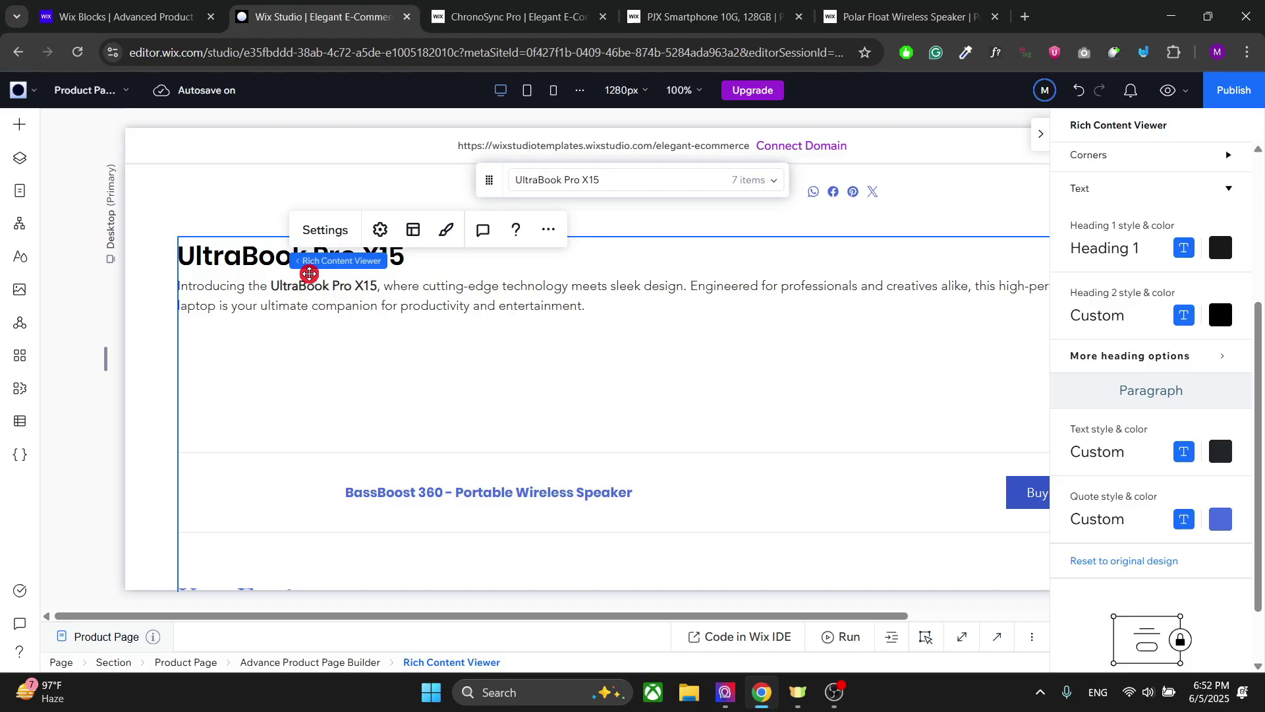
pyautogui.click(1040, 133)
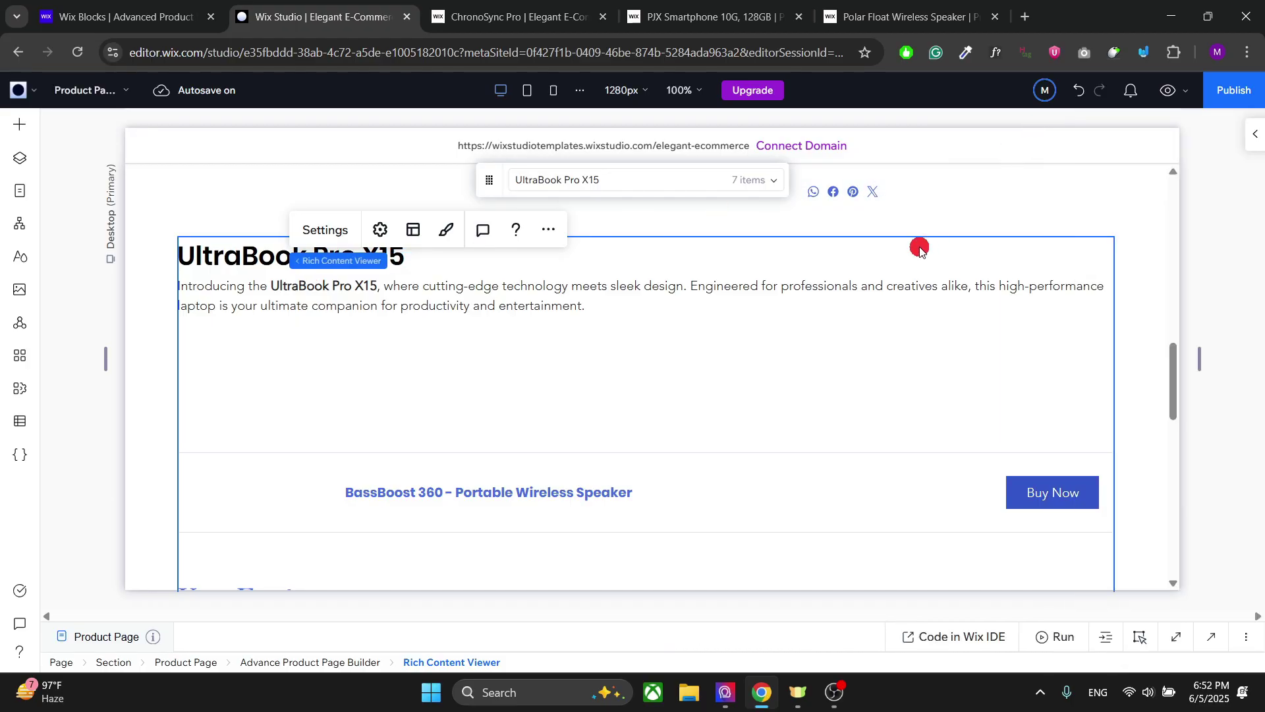
pyautogui.scroll(9, 920, 249)
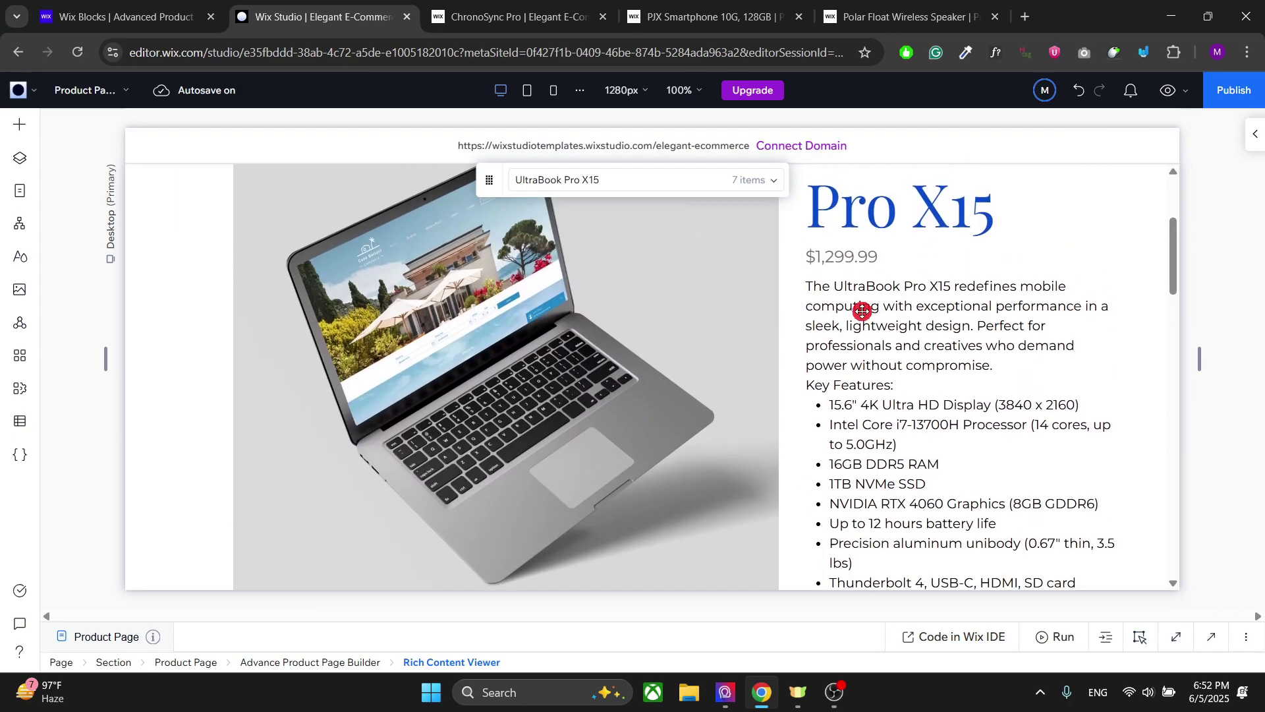
pyautogui.hotkey('ctrl', 'Tab')
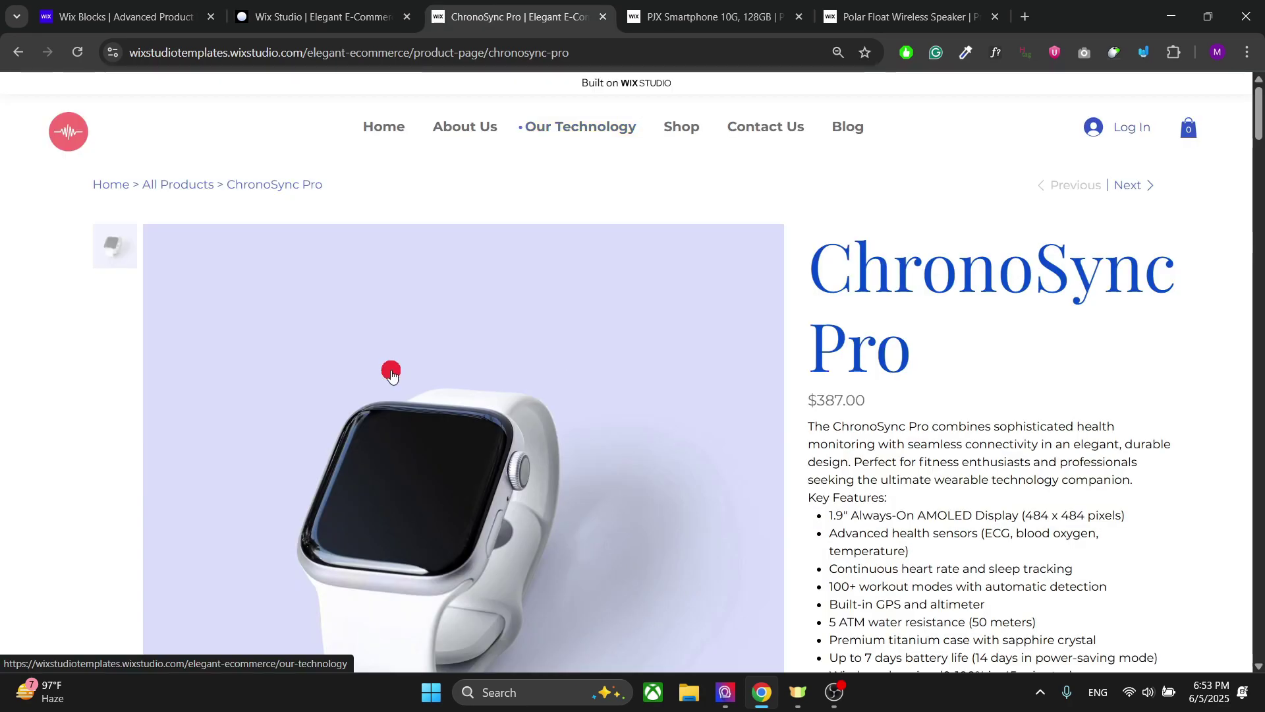
pyautogui.click(183, 9)
pyautogui.click(339, 3)
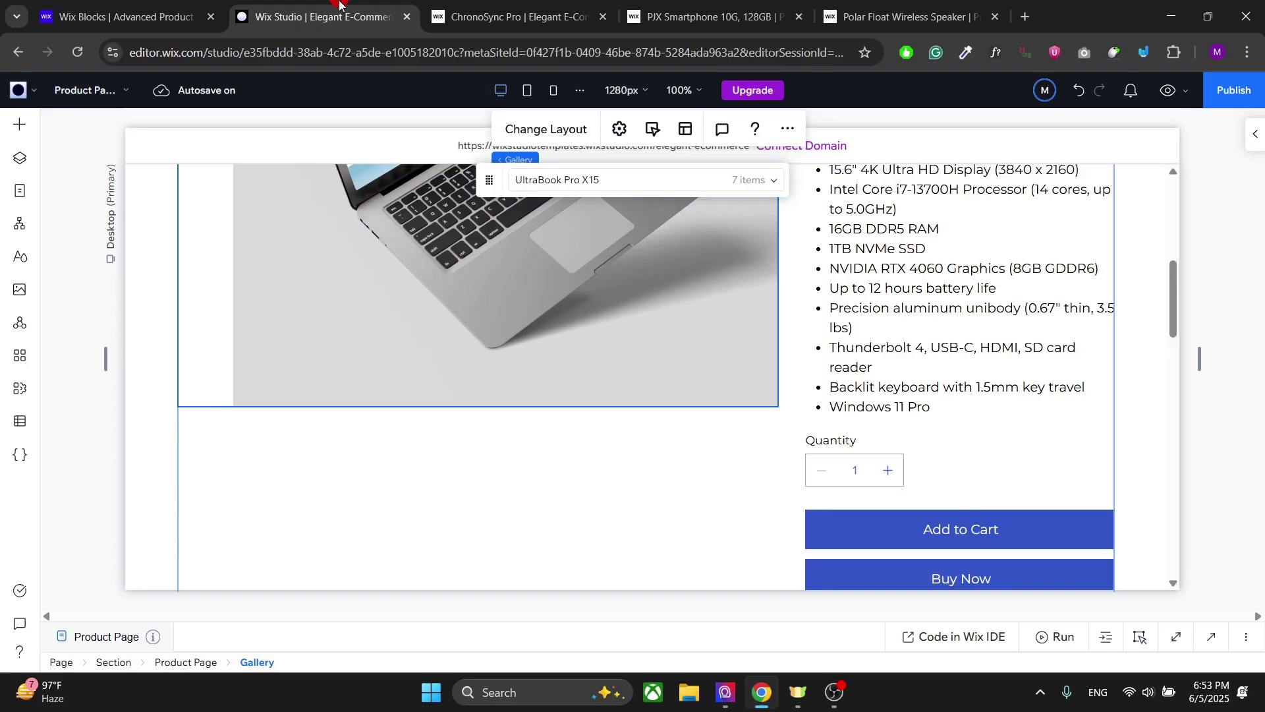